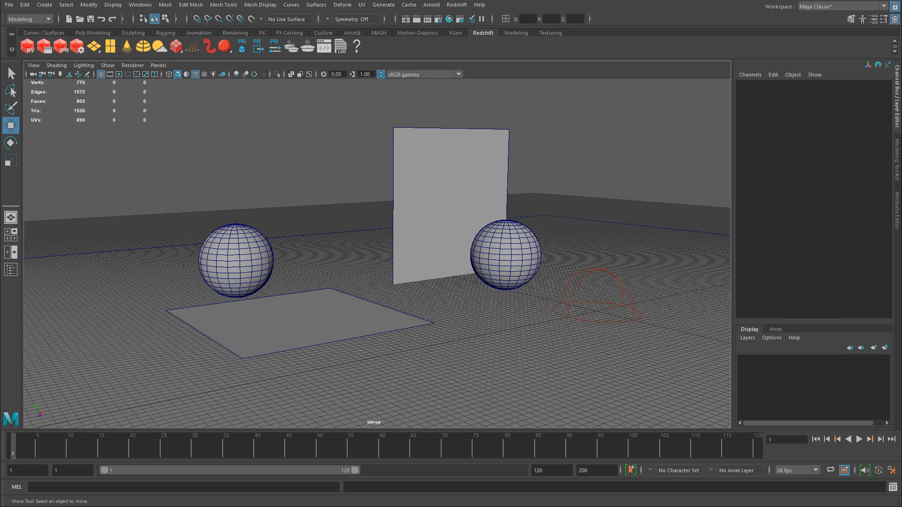
- Switch to File Explorer and review the albedo, normal and roughness maps of the Brick_BlocksBare texture set in the Textures folder
{"action": "key", "text": "alt+Tab"}
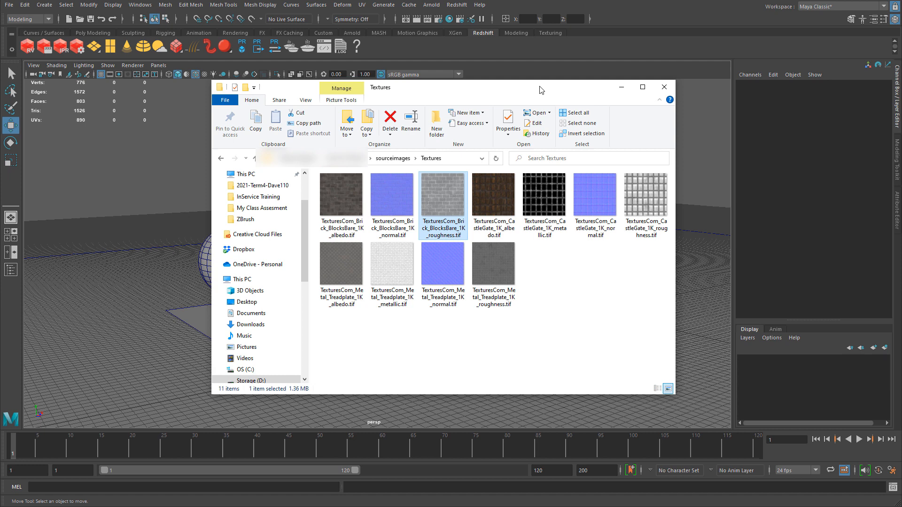
{"action": "left_click", "coordinate": [342, 210]}
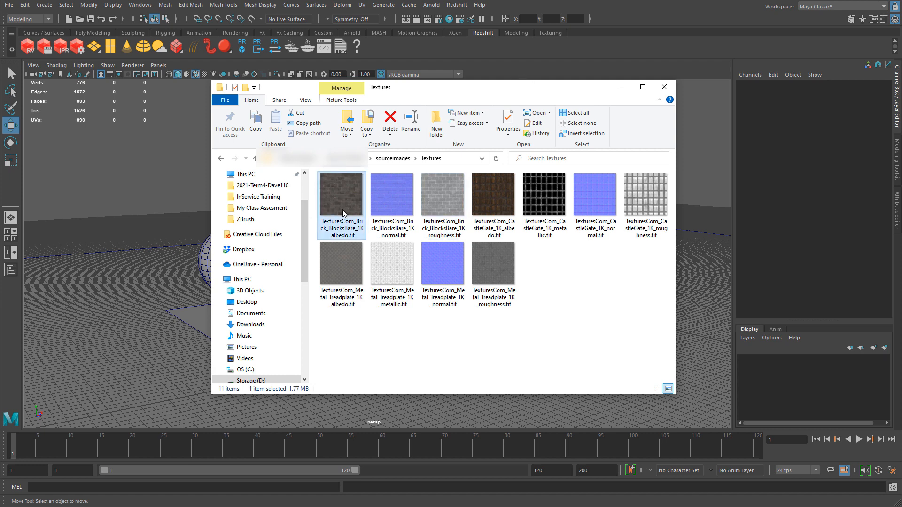
{"action": "left_click", "coordinate": [376, 217]}
{"action": "left_click", "coordinate": [446, 202]}
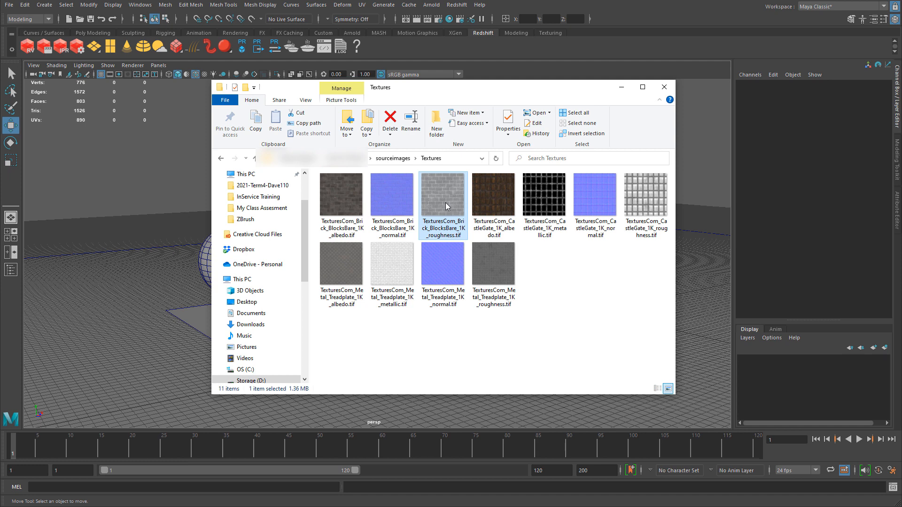
{"action": "left_click", "coordinate": [768, 259]}
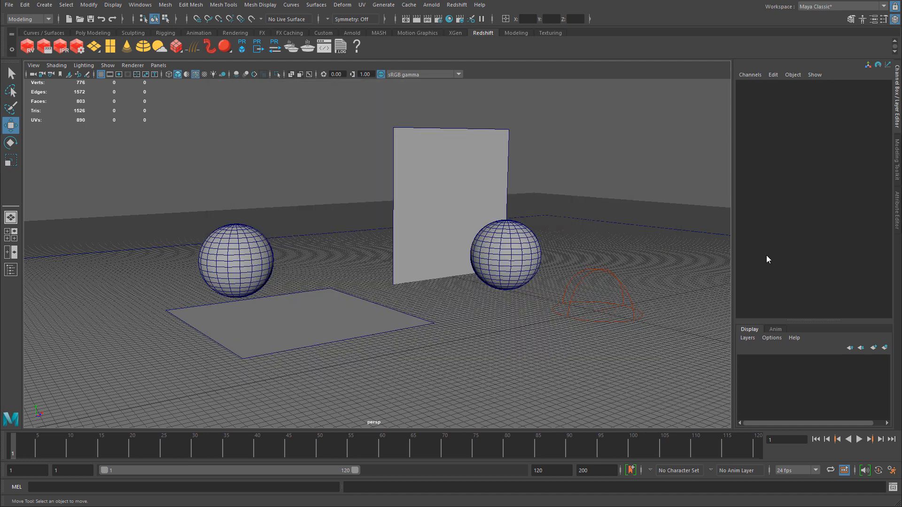
- Inspect the scene's two spheres, the upright and floor planes and the Redshift dome light by selecting each, and clear the selection
{"action": "left_click", "coordinate": [233, 263]}
{"action": "left_click", "coordinate": [524, 256]}
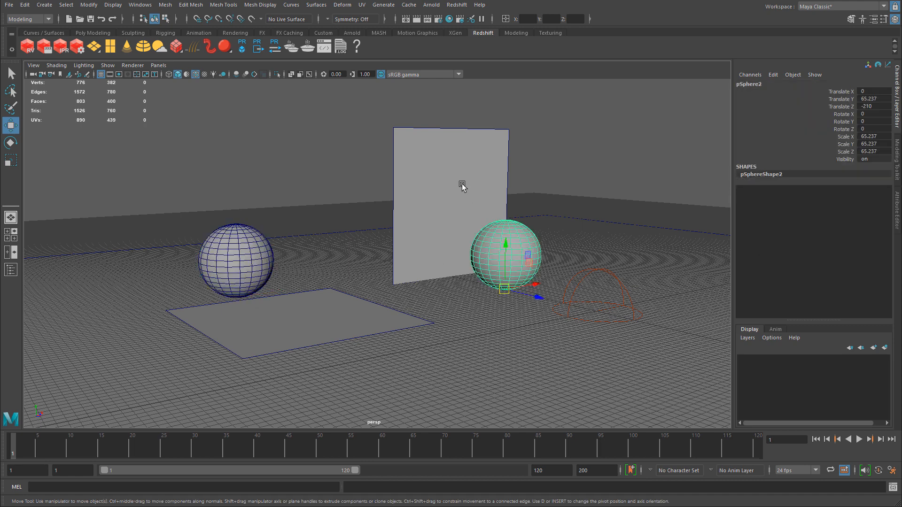
{"action": "left_click", "coordinate": [461, 188]}
{"action": "left_click", "coordinate": [339, 331]}
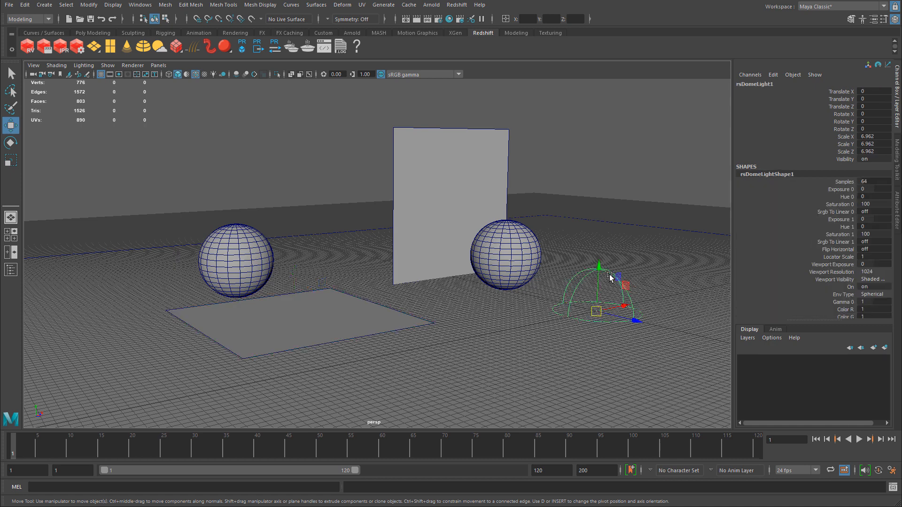
{"action": "left_click", "coordinate": [609, 277]}
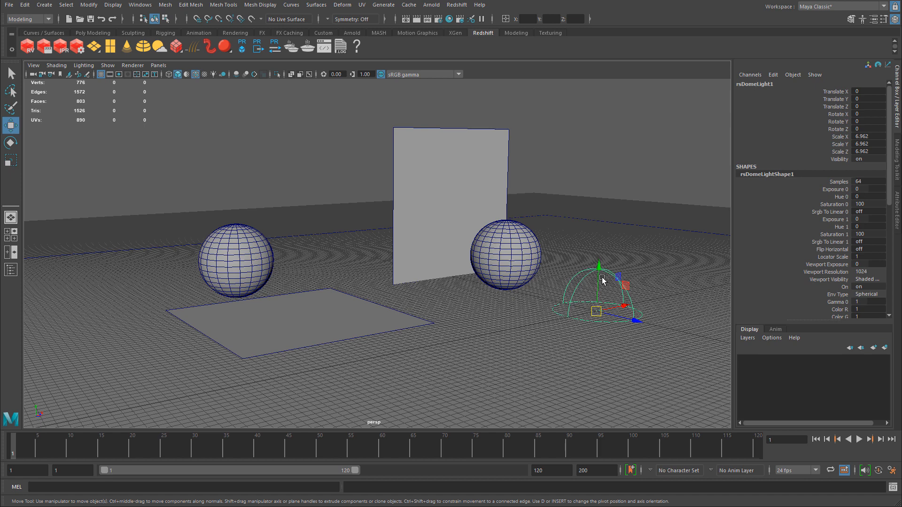
{"action": "left_click", "coordinate": [600, 135]}
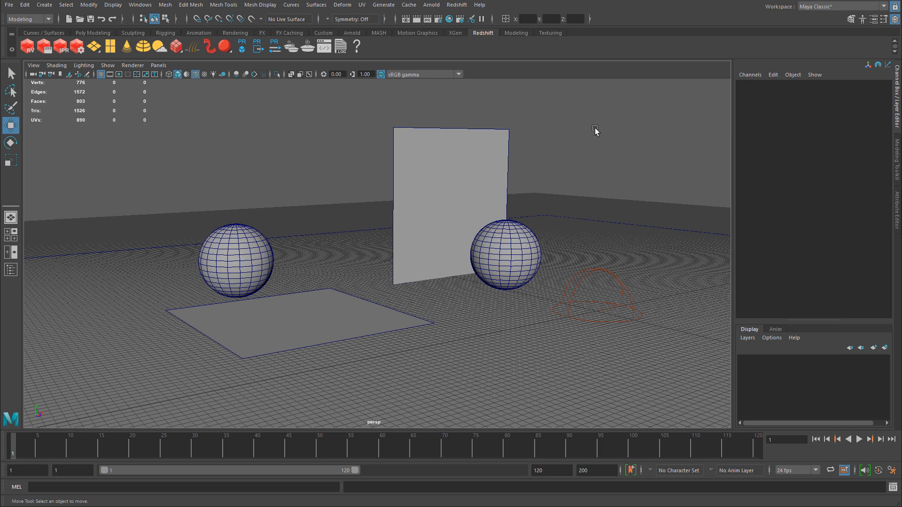
- Open the Hypershade and delete the existing rsMetallic and rsNonMetallic materials
{"action": "left_click", "coordinate": [449, 19]}
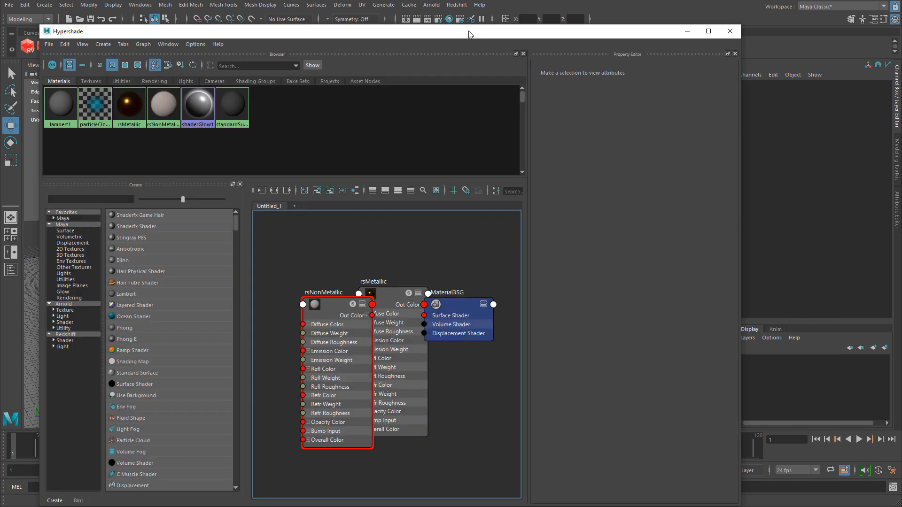
{"action": "mouse_move", "coordinate": [469, 34]}
{"action": "left_mouse_down"}
{"action": "mouse_move", "coordinate": [473, 8]}
{"action": "mouse_move", "coordinate": [472, 27]}
{"action": "left_mouse_up"}
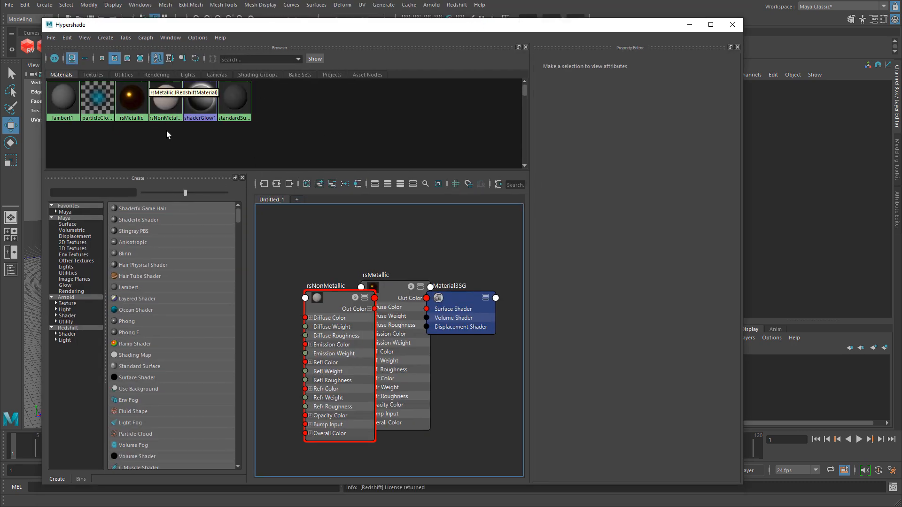
{"action": "left_click_drag", "start_coordinate": [168, 133], "coordinate": [145, 116]}
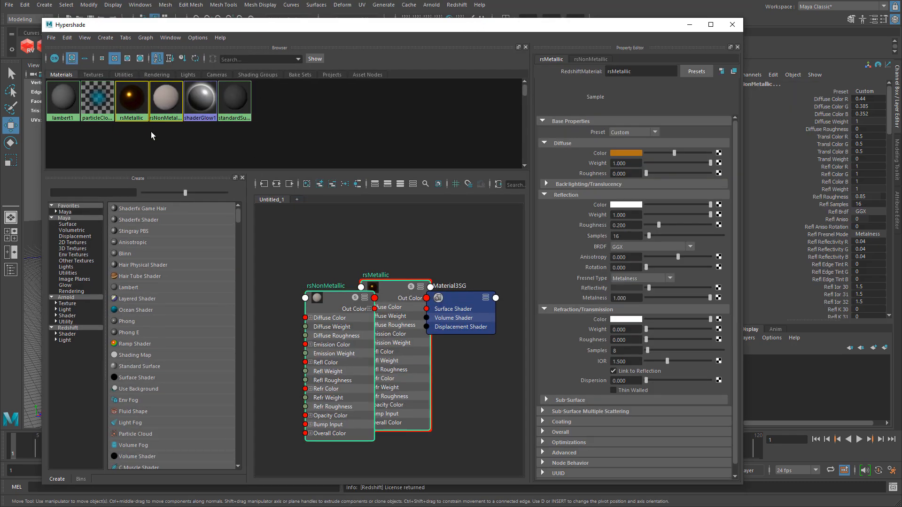
{"action": "key", "text": "Delete"}
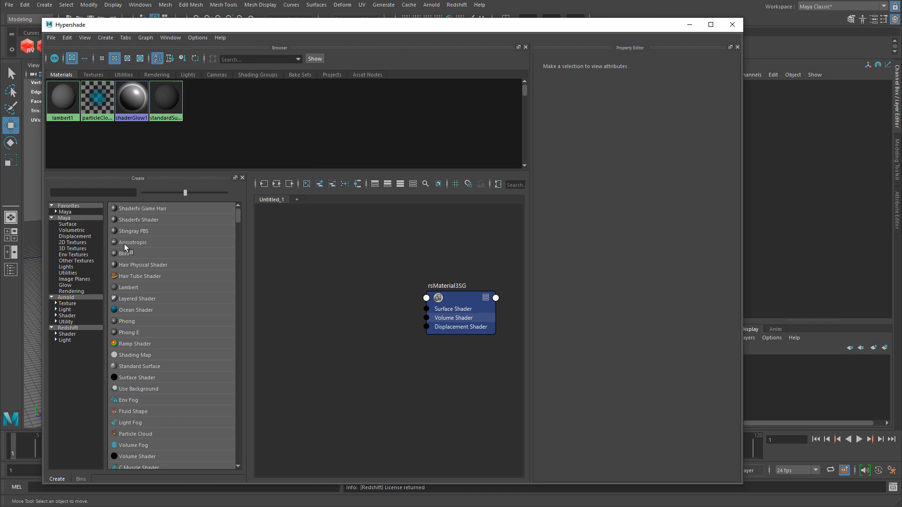
- Create a new RedshiftMaterial and graph its network in the Hypershade work area
{"action": "left_click", "coordinate": [68, 328]}
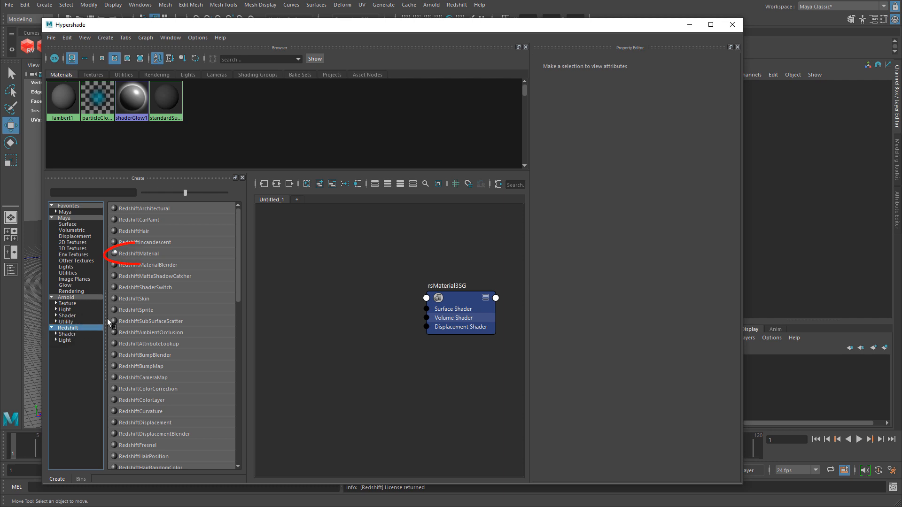
{"action": "left_click", "coordinate": [135, 255]}
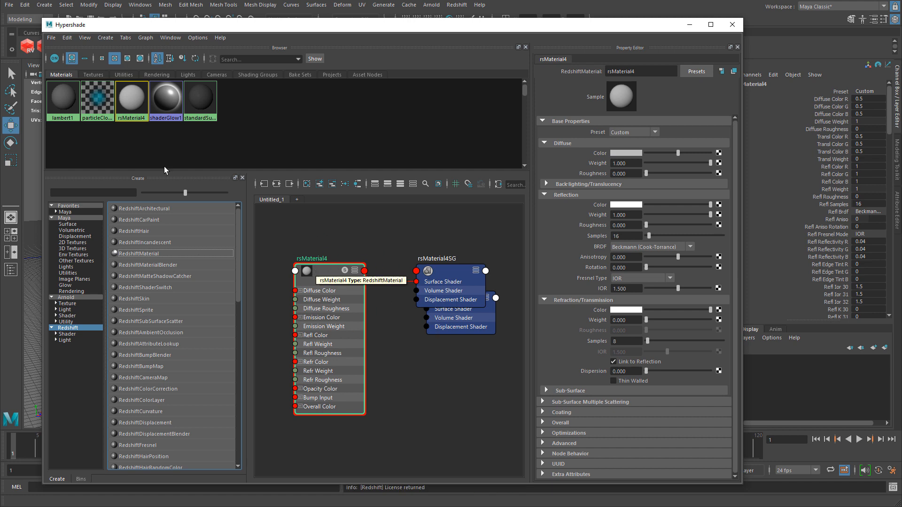
{"action": "right_click", "coordinate": [134, 96]}
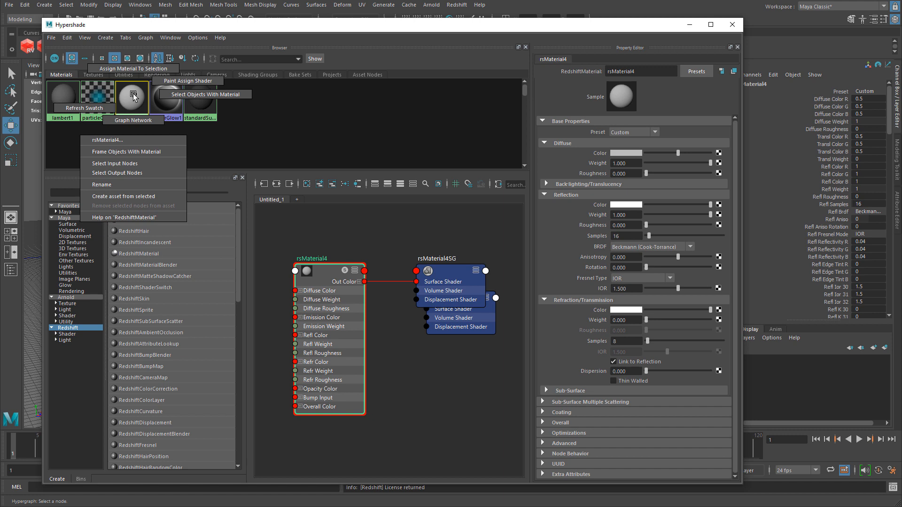
{"action": "right_click_drag", "start_coordinate": [133, 97], "coordinate": [135, 121]}
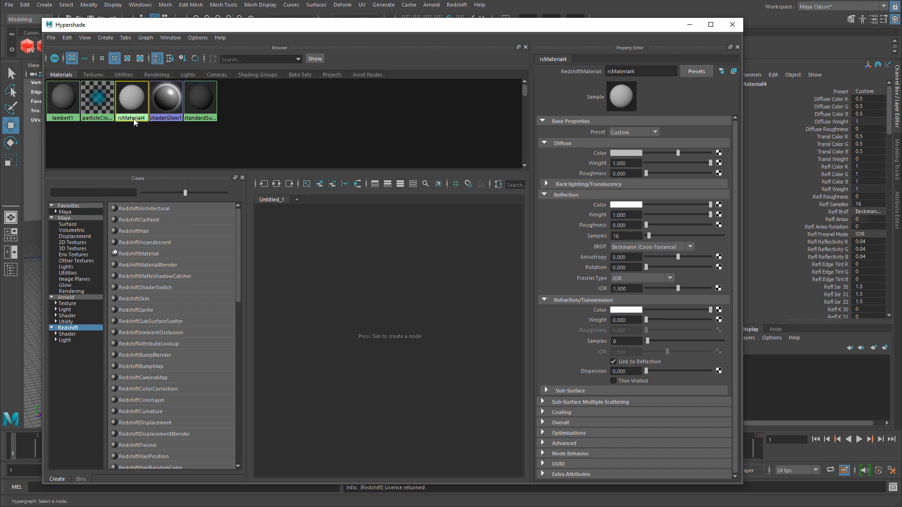
- Rename the new Redshift material to rsNonMetalTexture
{"action": "left_click_drag", "start_coordinate": [613, 72], "coordinate": [691, 81]}
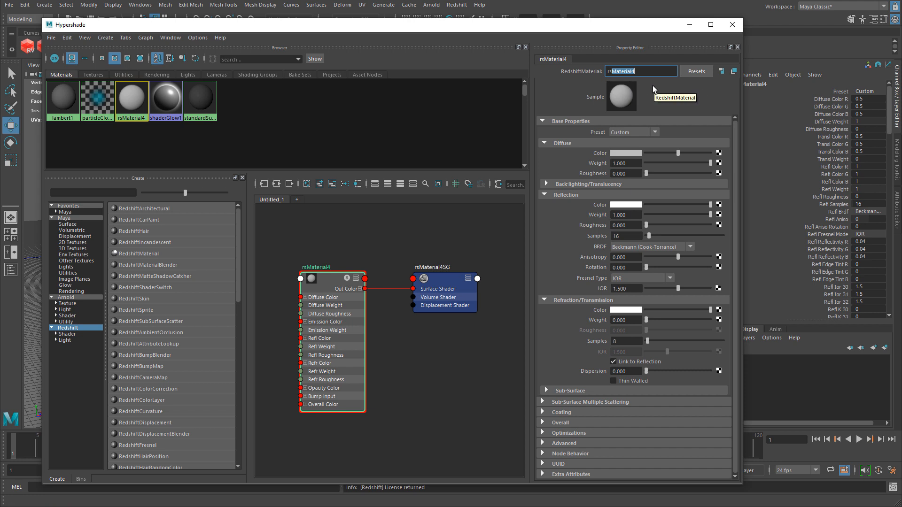
{"action": "type", "text": "NonMetalTex"}
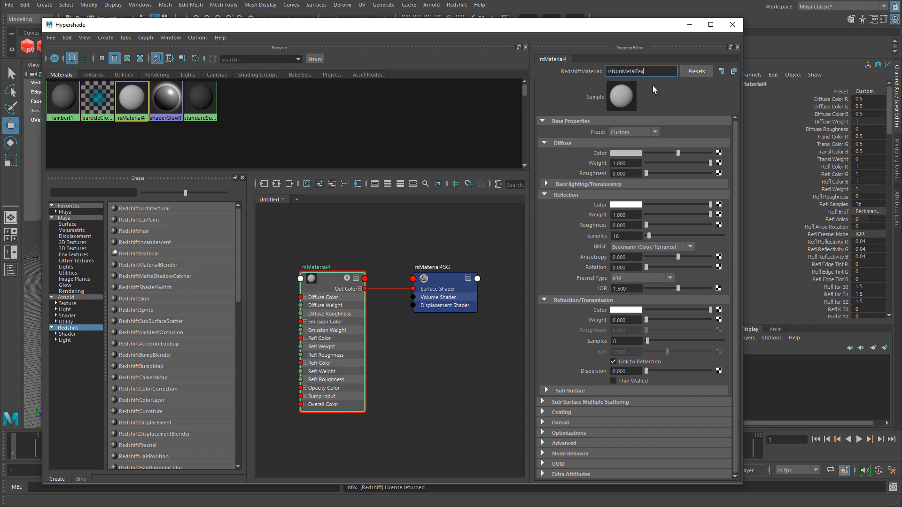
{"action": "type", "text": "ture"}
{"action": "key", "text": "Return"}
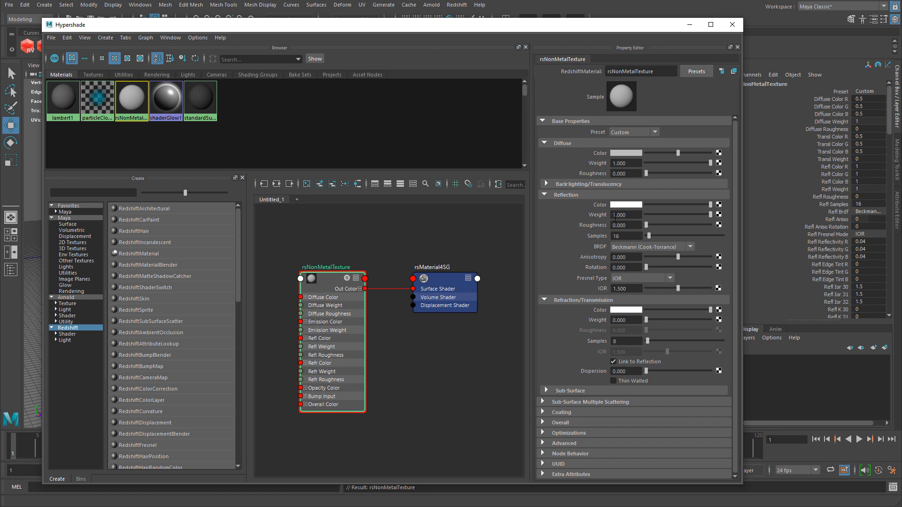
- Set the material's reflection BRDF to GGX and its Fresnel type to Metalness
{"action": "left_click", "coordinate": [624, 249]}
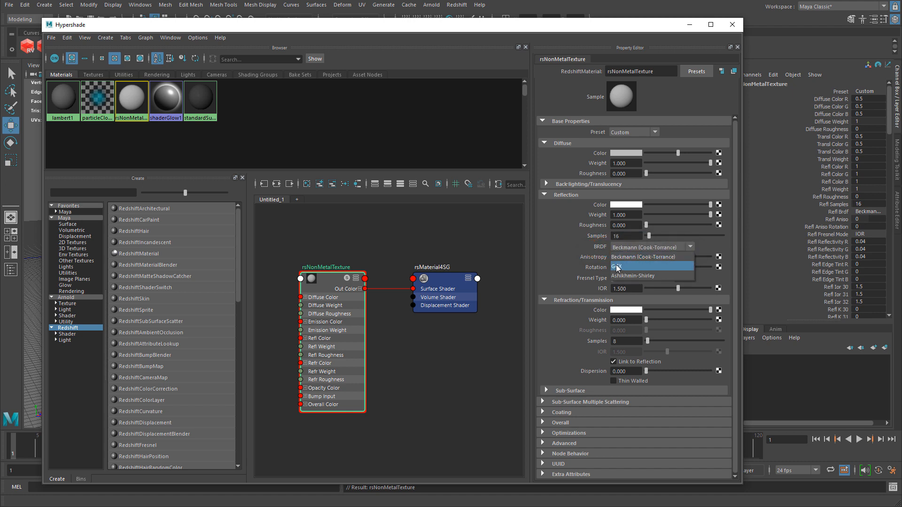
{"action": "left_click", "coordinate": [617, 266]}
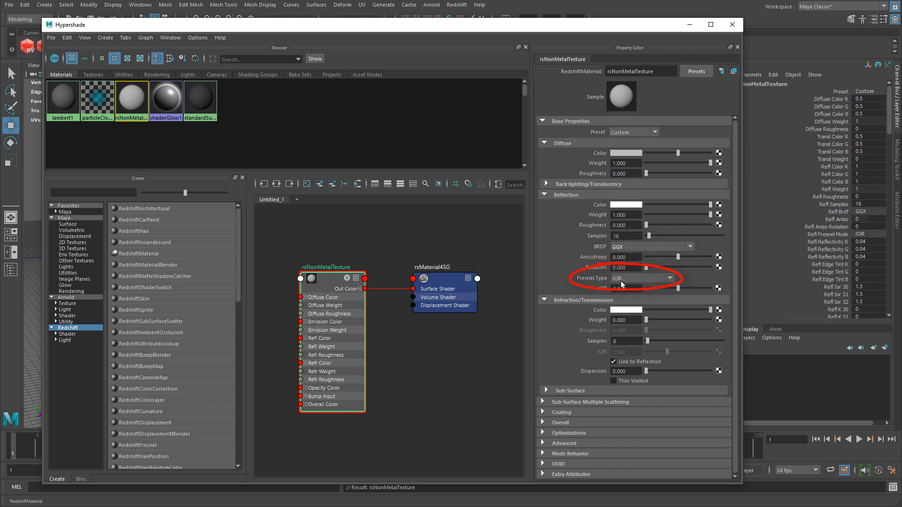
{"action": "left_click", "coordinate": [621, 282]}
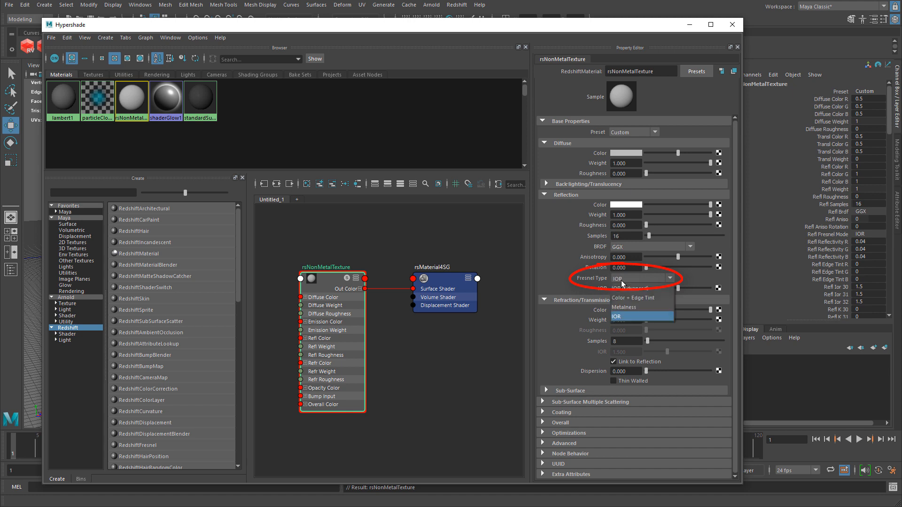
{"action": "left_click", "coordinate": [626, 308]}
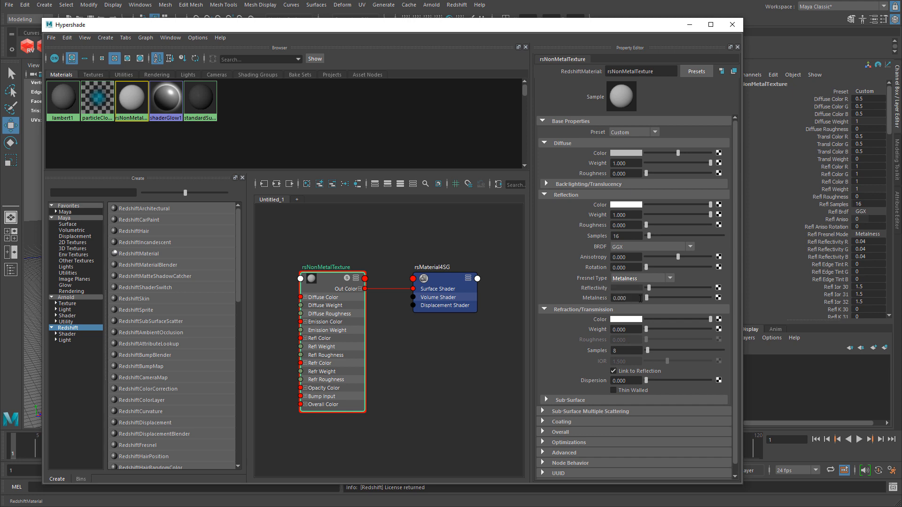
{"action": "left_click", "coordinate": [641, 298]}
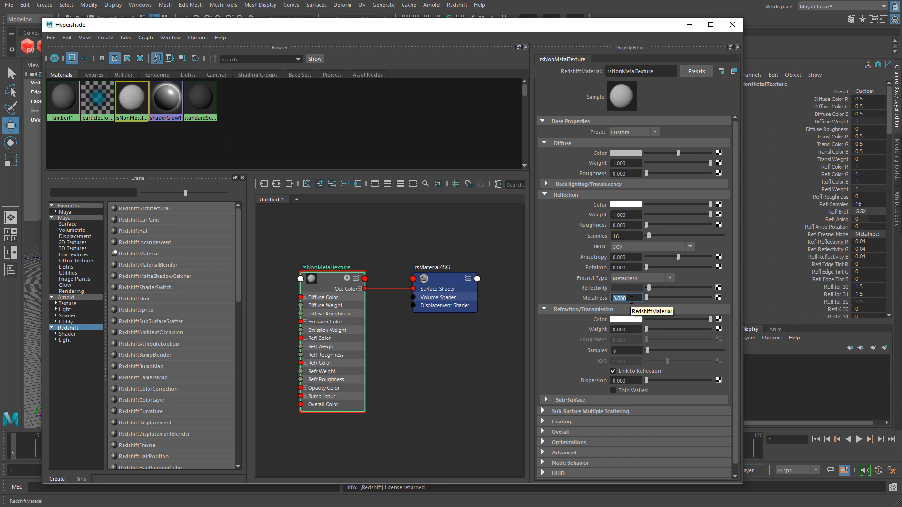
{"action": "left_click", "coordinate": [718, 298]}
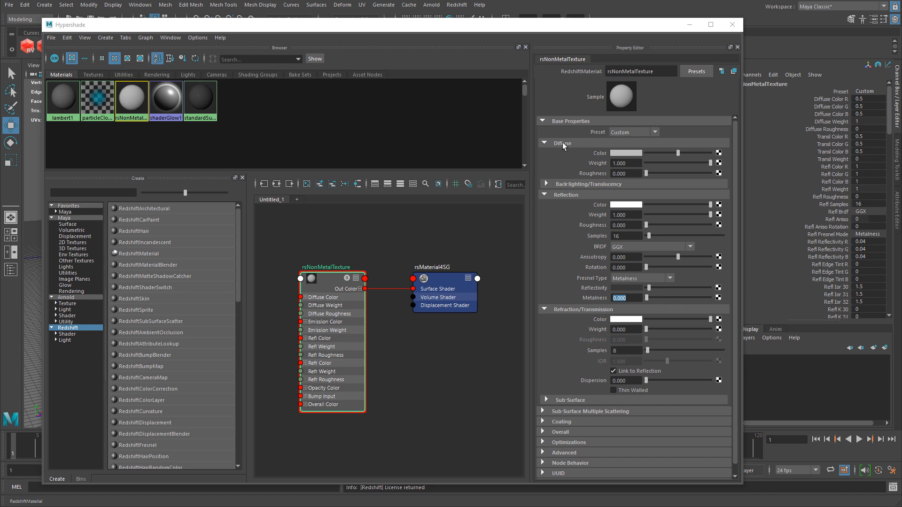
- Connect a File texture to the material's diffuse color and load TexturesCom_Brick_BlocksBare_1K_albedo.tif into it
{"action": "left_click", "coordinate": [719, 154]}
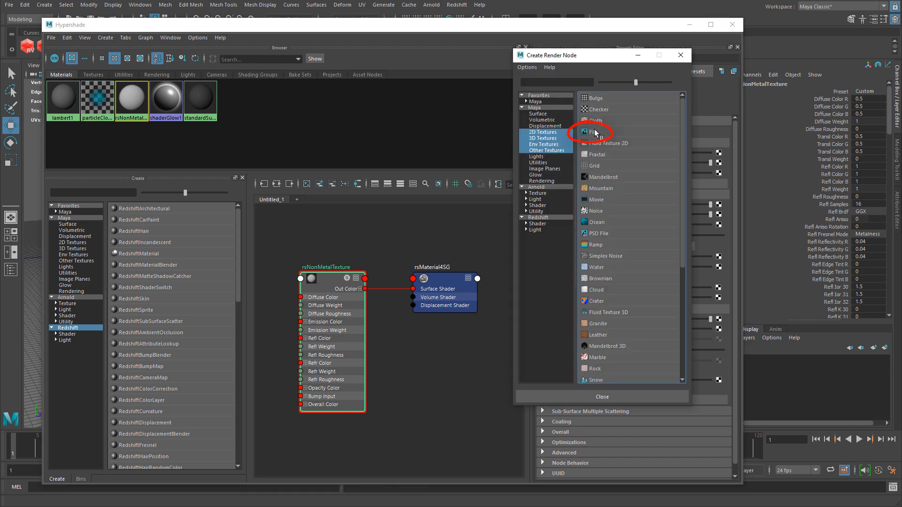
{"action": "left_click", "coordinate": [594, 131]}
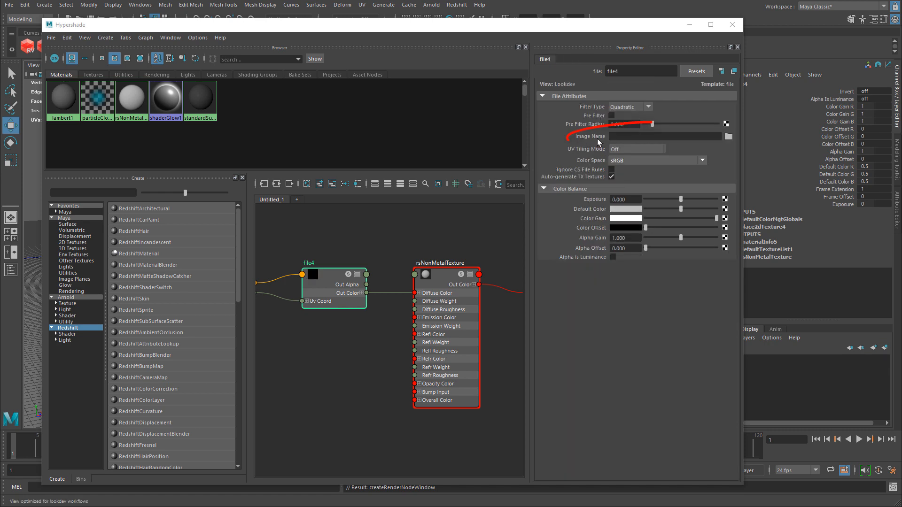
{"action": "left_click", "coordinate": [728, 137]}
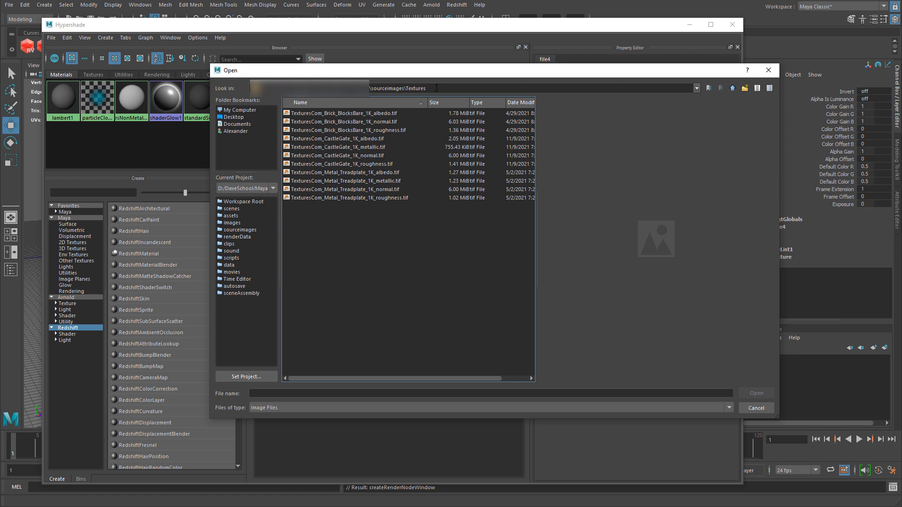
{"action": "left_click", "coordinate": [367, 115]}
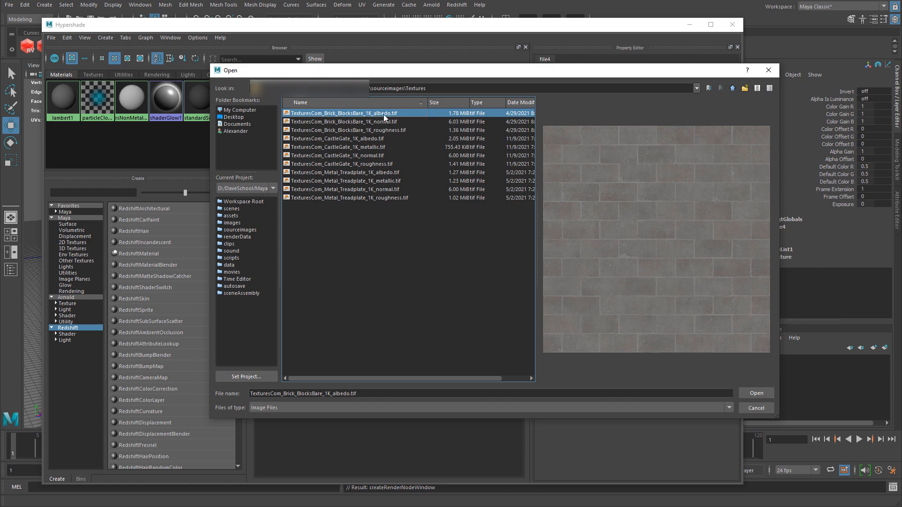
{"action": "double_click", "coordinate": [385, 114]}
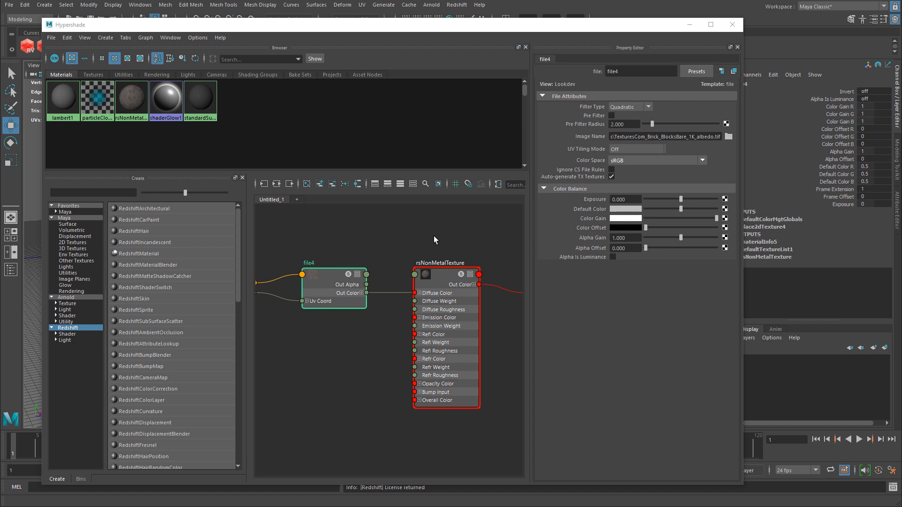
- Connect a File texture to the rsNonMetalTexture reflection roughness and load TexturesCom_Brick_BlocksBare_1K_roughness.tif into it
{"action": "left_click", "coordinate": [455, 294]}
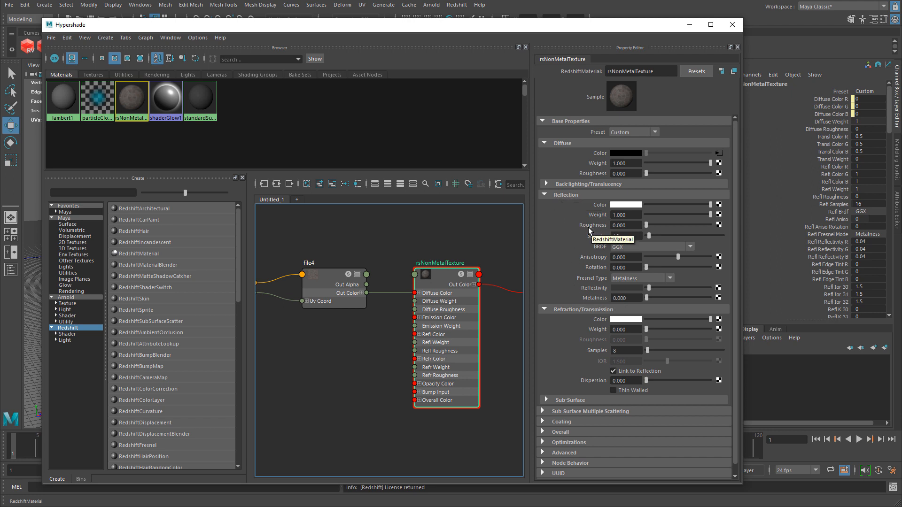
{"action": "left_click", "coordinate": [718, 226]}
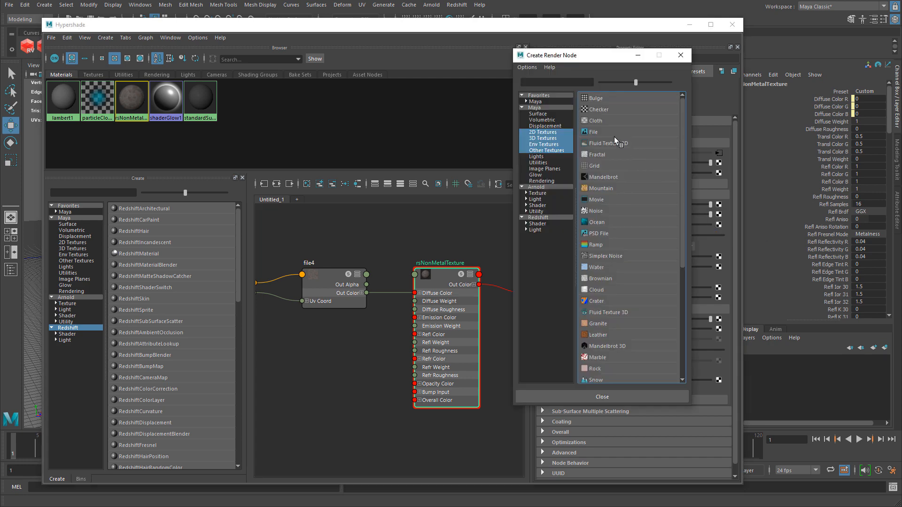
{"action": "left_click", "coordinate": [597, 131]}
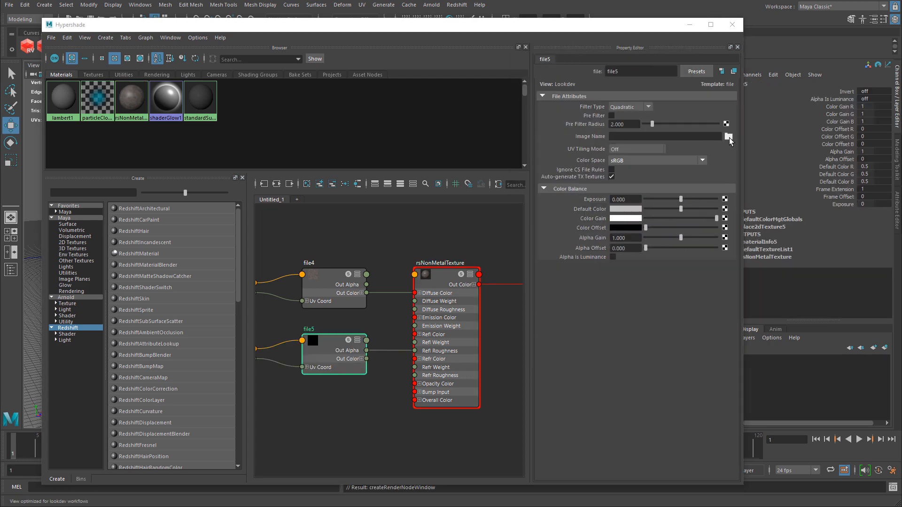
{"action": "left_click", "coordinate": [728, 136]}
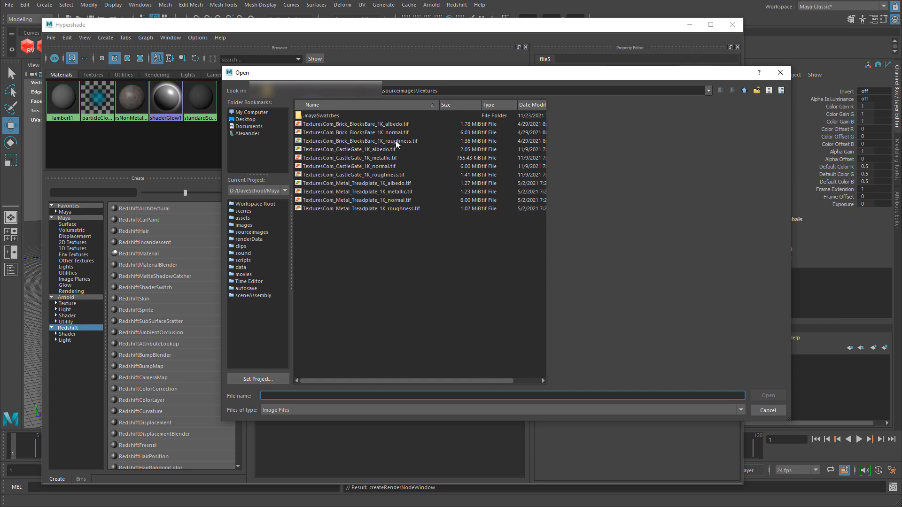
{"action": "left_click", "coordinate": [395, 140]}
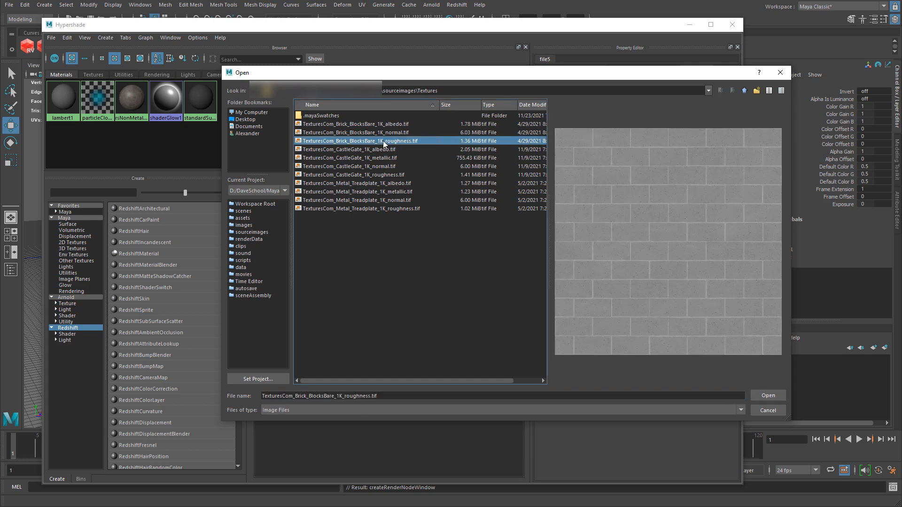
{"action": "double_click", "coordinate": [383, 140]}
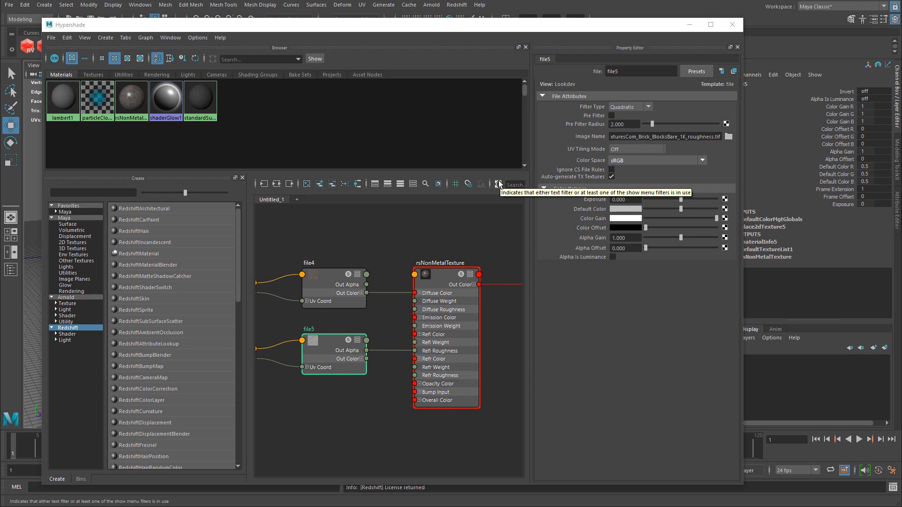
- Set the roughness texture's color space to Raw and connect its Out Color R to the material's Refl Roughness
{"action": "left_click", "coordinate": [625, 161]}
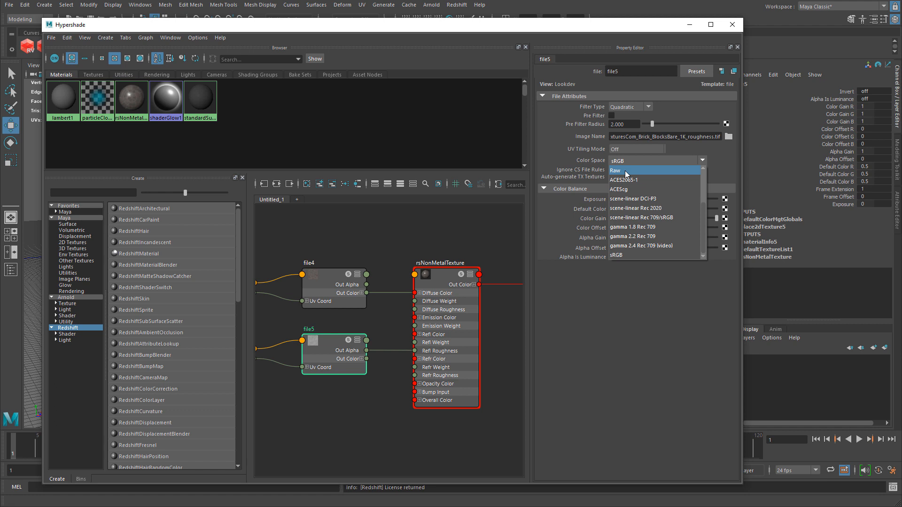
{"action": "left_click", "coordinate": [625, 172]}
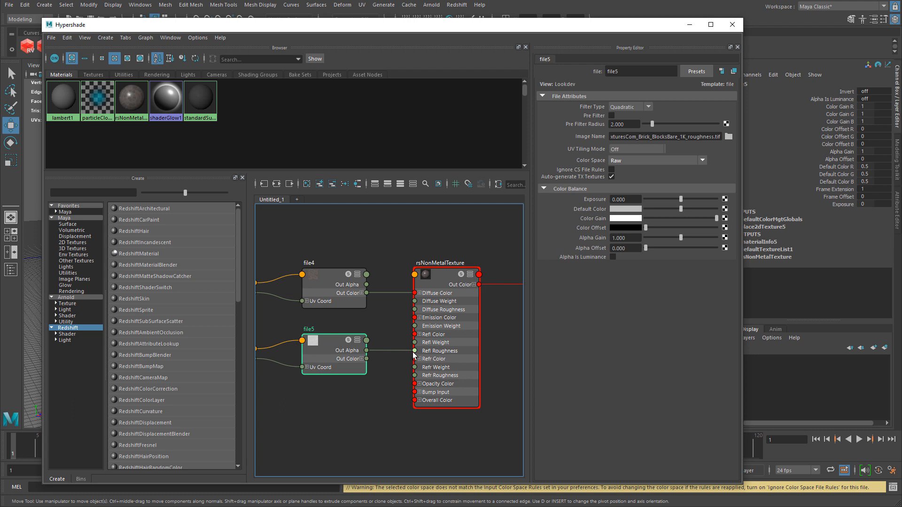
{"action": "left_click", "coordinate": [361, 359]}
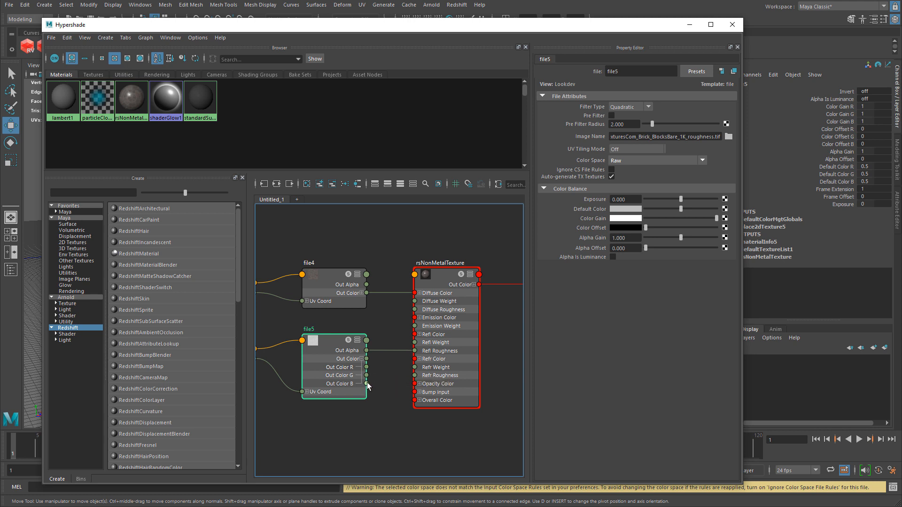
{"action": "left_click_drag", "start_coordinate": [367, 370], "coordinate": [414, 353]}
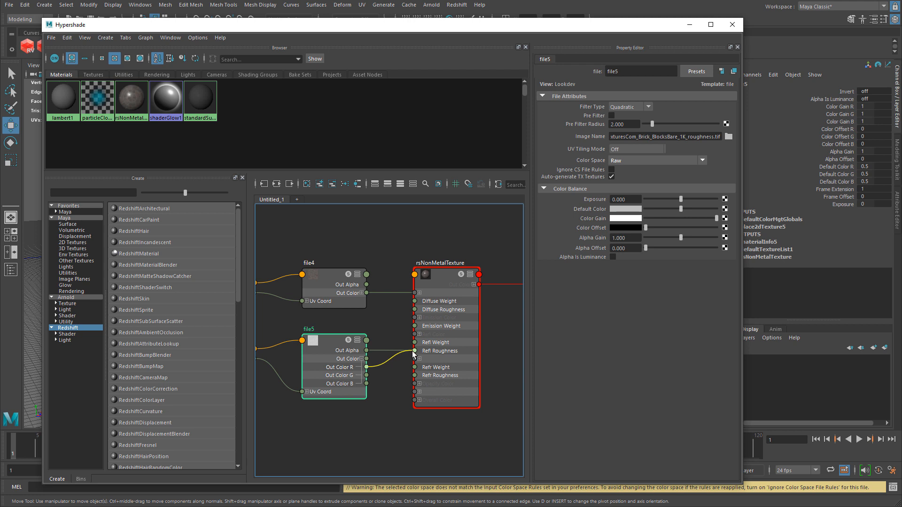
{"action": "left_click_drag", "start_coordinate": [413, 353], "coordinate": [414, 351]}
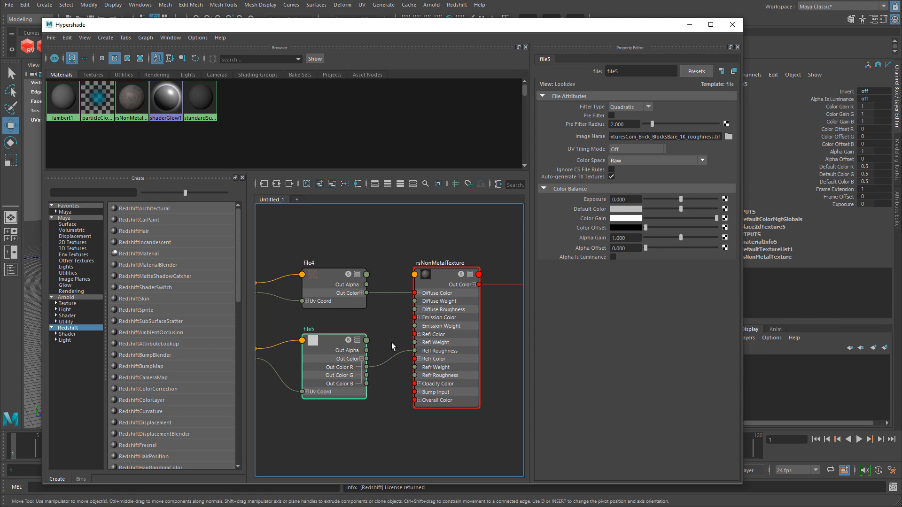
- Close the Hypershade and assign the existing rsNonMetalTexture material to both spheres, the small floor plane and the upright plane
{"action": "left_click", "coordinate": [732, 25]}
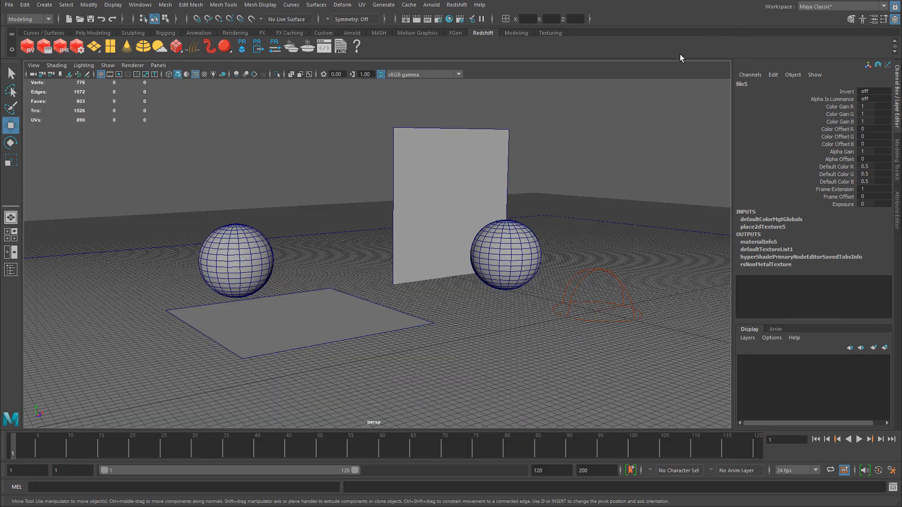
{"action": "left_click", "coordinate": [239, 246]}
{"action": "left_click", "coordinate": [289, 324], "text": "shift"}
{"action": "left_click", "coordinate": [479, 227], "text": "shift"}
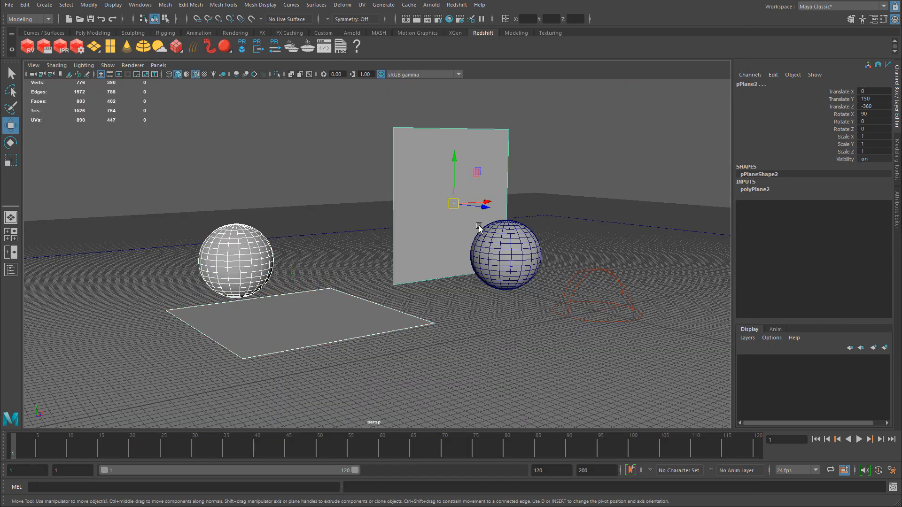
{"action": "left_click", "coordinate": [507, 246], "text": "shift"}
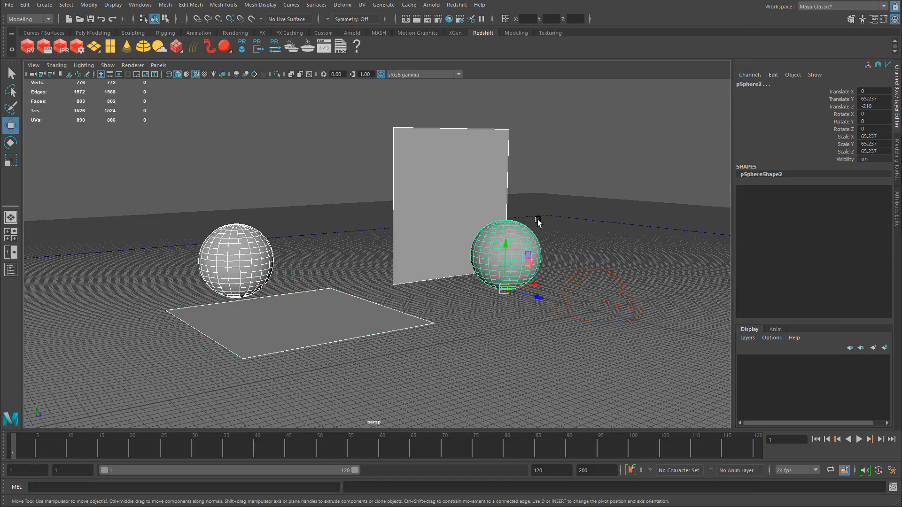
{"action": "right_click", "coordinate": [476, 138]}
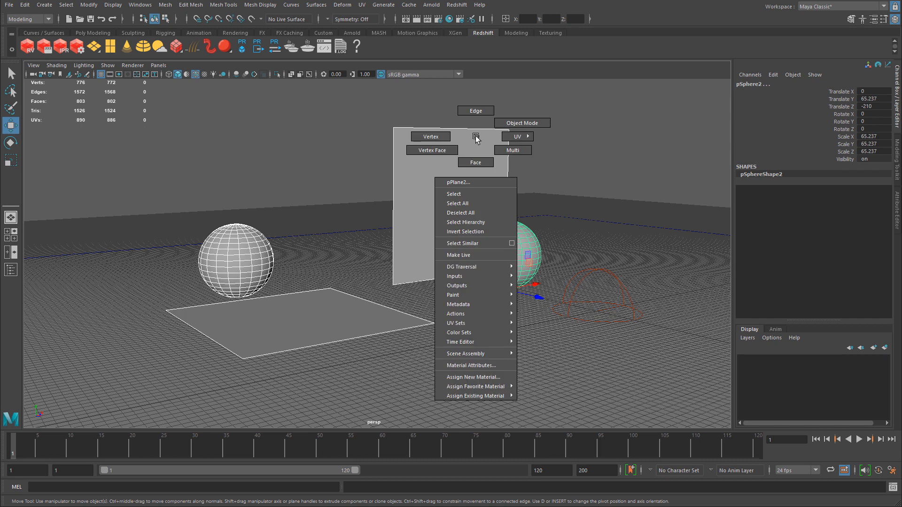
{"action": "mouse_move", "coordinate": [479, 399]}
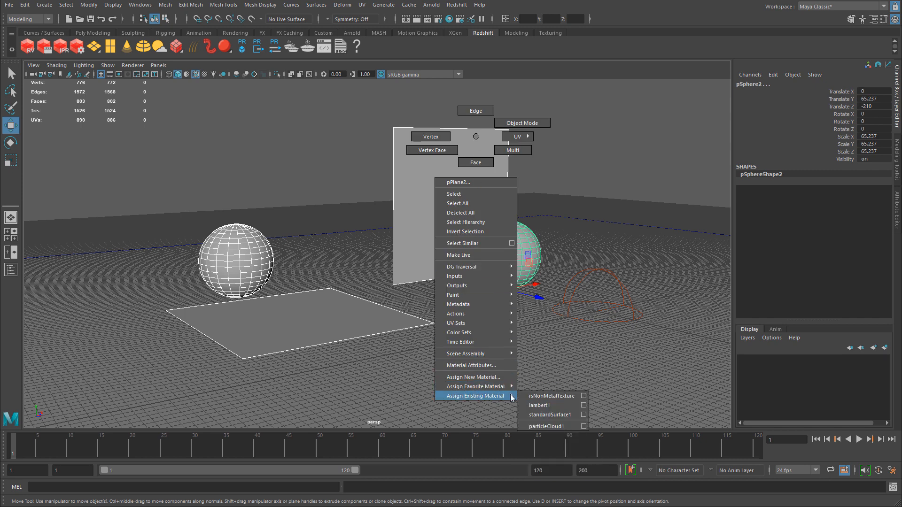
{"action": "left_click", "coordinate": [551, 397]}
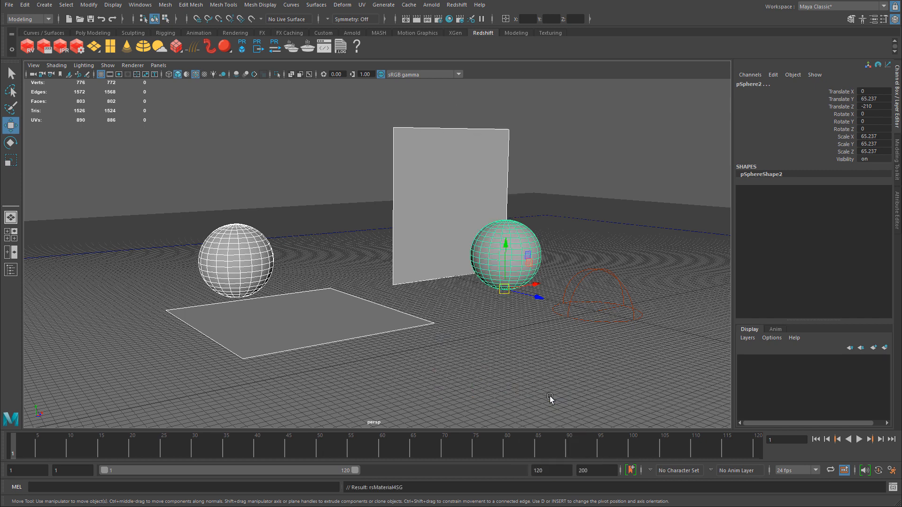
- Render the scene in the Redshift Render View, start the interactive render and examine the brick surfaces from several angles
{"action": "left_click", "coordinate": [27, 49]}
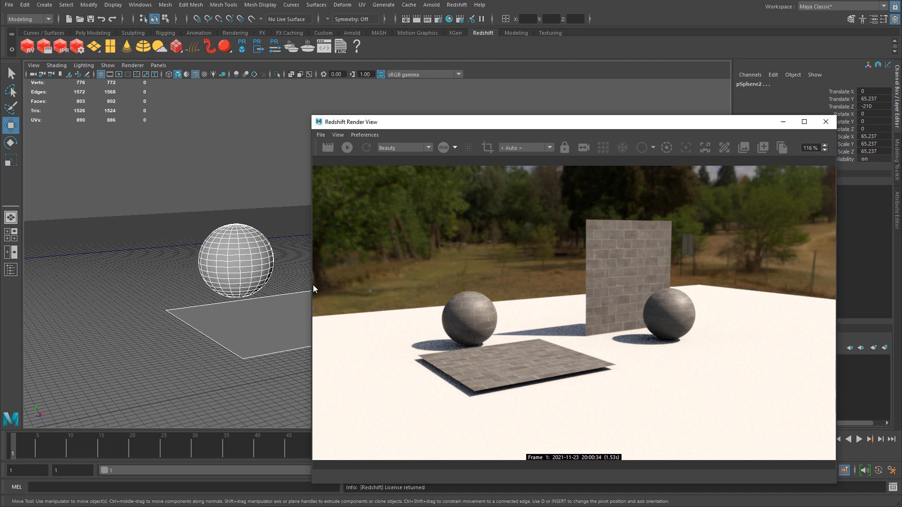
{"action": "left_click_drag", "start_coordinate": [217, 295], "coordinate": [307, 294], "text": "alt"}
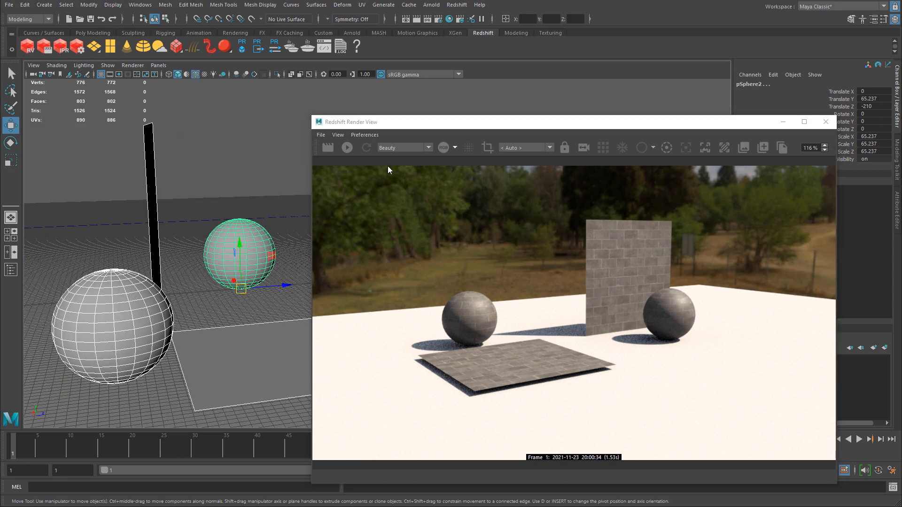
{"action": "left_click", "coordinate": [347, 148]}
{"action": "left_click_drag", "start_coordinate": [264, 342], "coordinate": [197, 266], "text": "alt"}
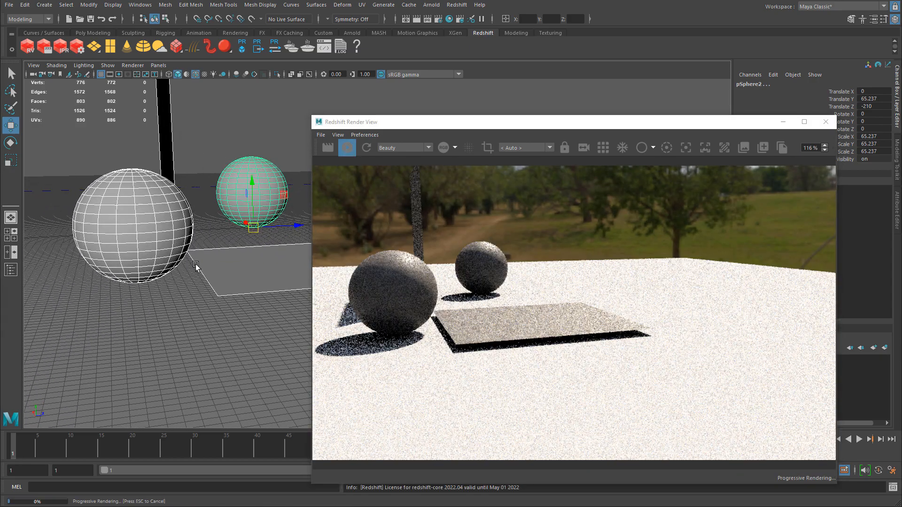
{"action": "right_click_drag", "start_coordinate": [198, 267], "coordinate": [278, 271], "text": "alt"}
{"action": "left_click_drag", "start_coordinate": [278, 271], "coordinate": [242, 268], "text": "alt"}
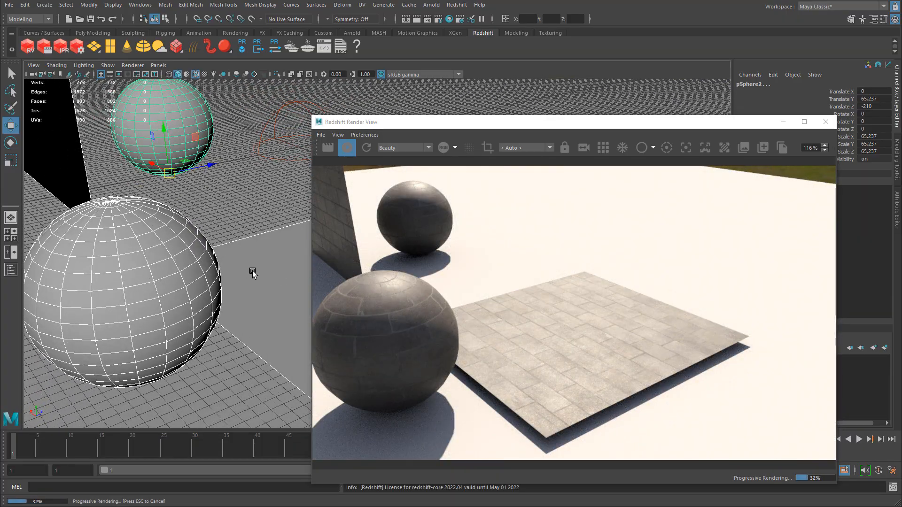
{"action": "left_click_drag", "start_coordinate": [252, 271], "coordinate": [238, 230], "text": "alt"}
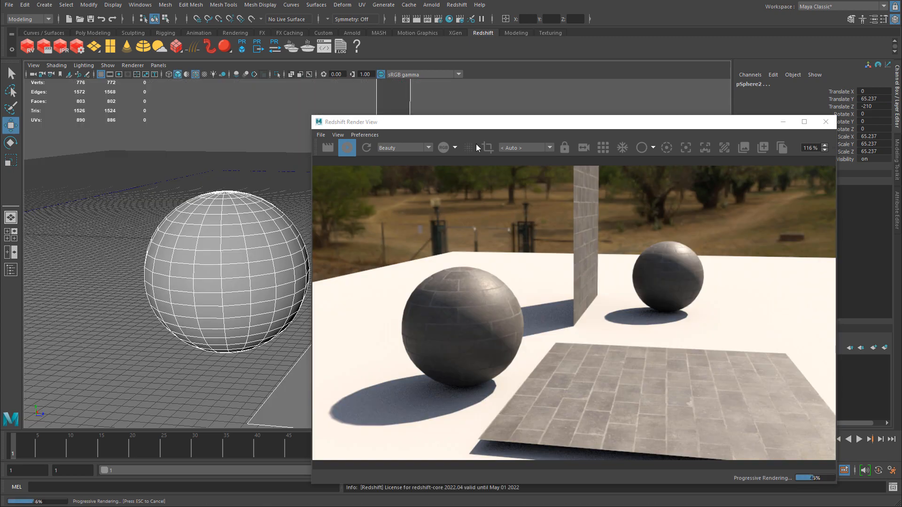
- Reopen the Hypershade and connect a RedshiftBumpMap node, fed by a File texture, to the rsNonMetalTexture overall bump map
{"action": "left_click", "coordinate": [449, 19]}
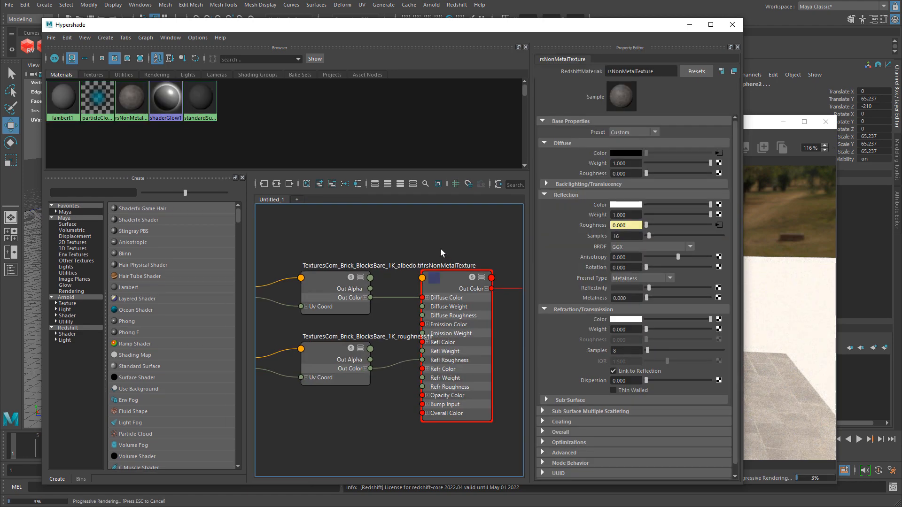
{"action": "middle_click_drag", "start_coordinate": [468, 245], "coordinate": [406, 240], "text": "alt"}
{"action": "left_click_drag", "start_coordinate": [377, 222], "coordinate": [403, 283]}
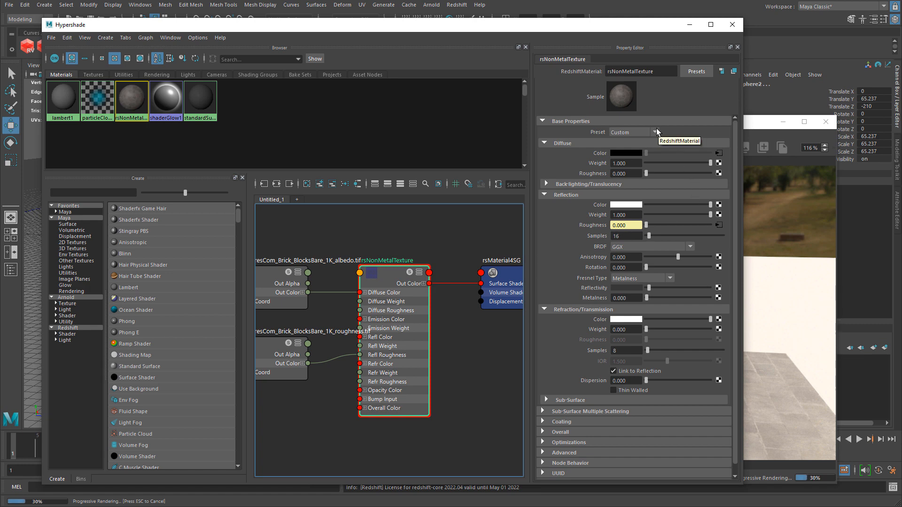
{"action": "scroll", "coordinate": [710, 209], "scroll_direction": "down", "scroll_amount": 1}
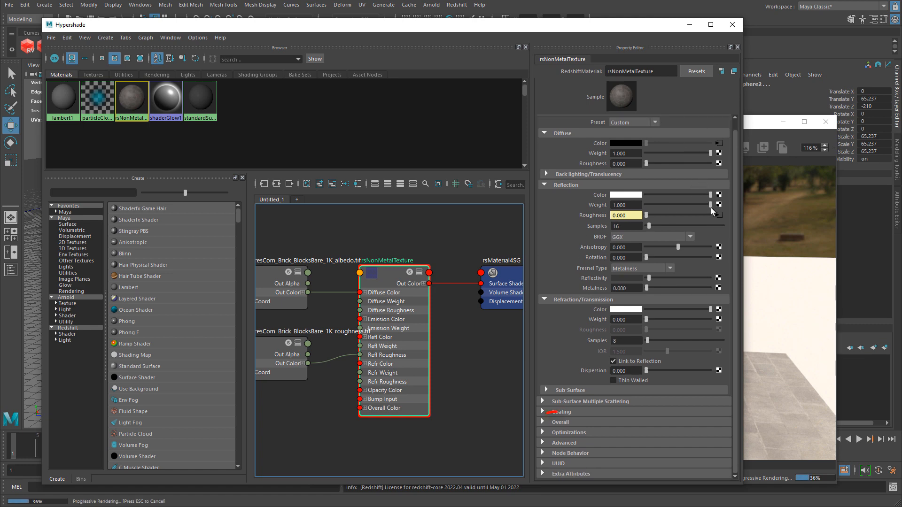
{"action": "left_click", "coordinate": [545, 423]}
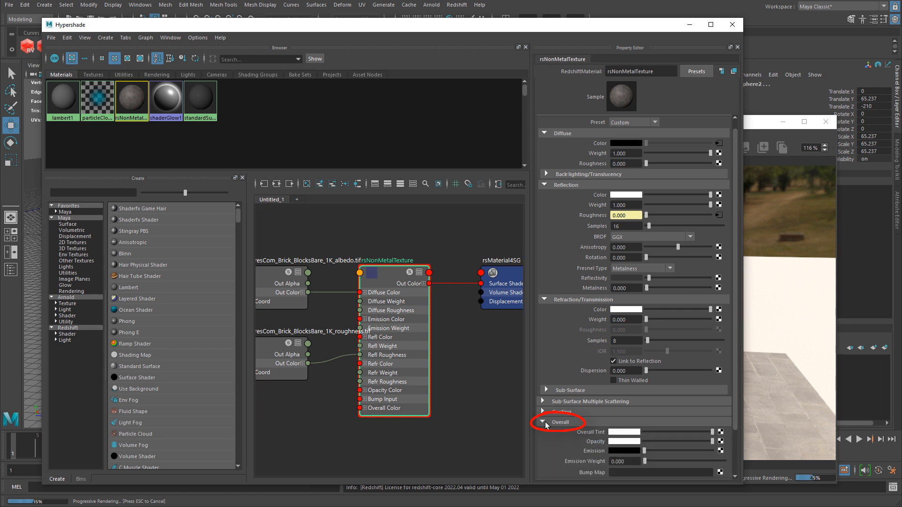
{"action": "scroll", "coordinate": [591, 407], "scroll_direction": "down", "scroll_amount": 5}
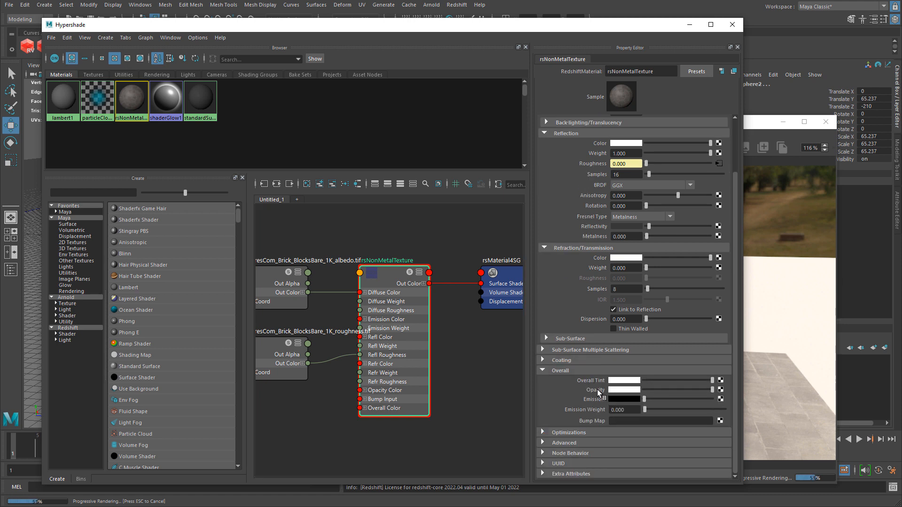
{"action": "left_click", "coordinate": [629, 422]}
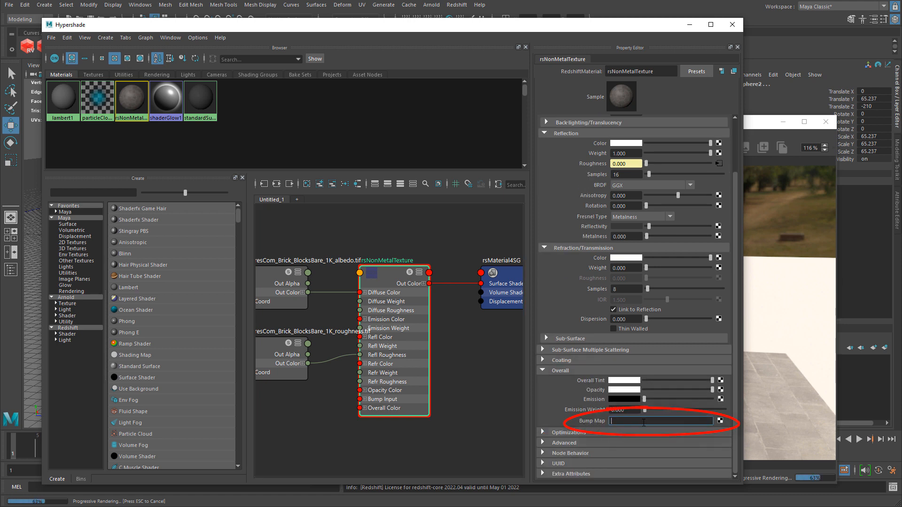
{"action": "left_click", "coordinate": [720, 421]}
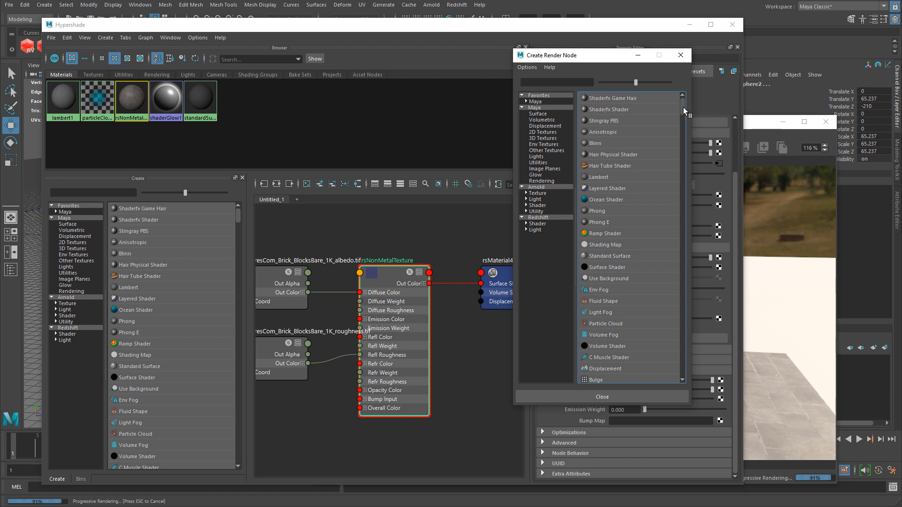
{"action": "left_click_drag", "start_coordinate": [683, 105], "coordinate": [686, 121]}
{"action": "left_click", "coordinate": [593, 222]}
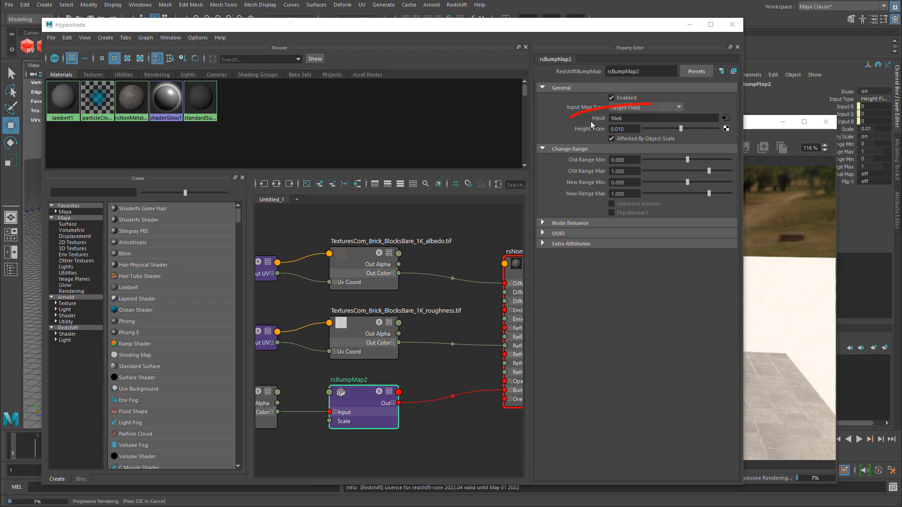
- Load TexturesCom_Brick_BlocksBare_1K_normal.tif into the file texture feeding the bump map node
{"action": "left_click", "coordinate": [725, 119]}
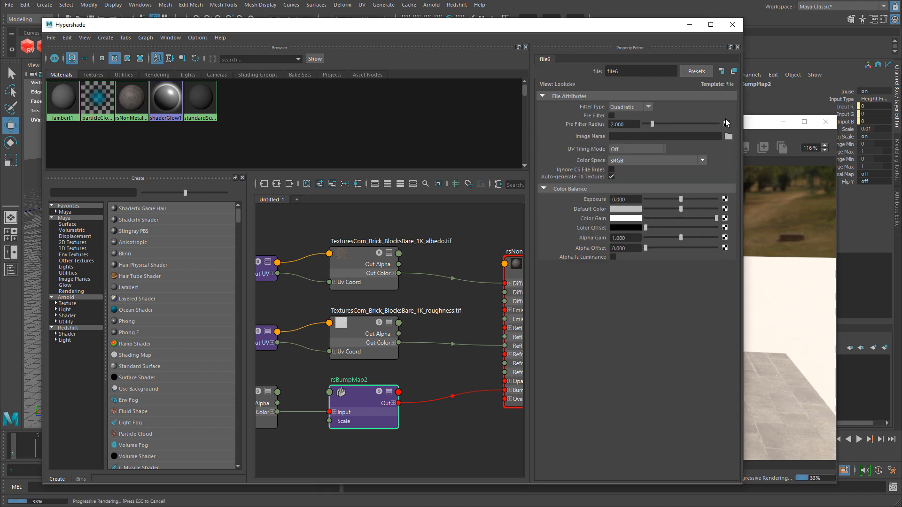
{"action": "left_click", "coordinate": [622, 137]}
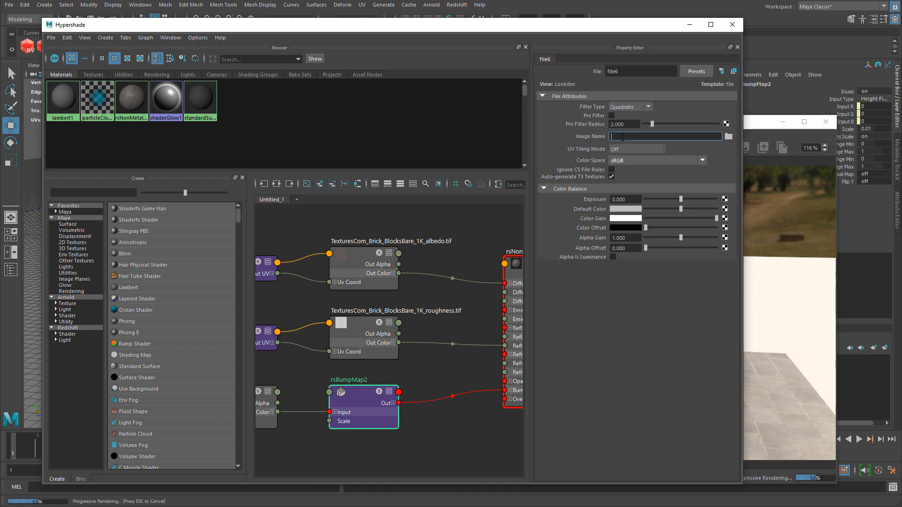
{"action": "left_click", "coordinate": [728, 136]}
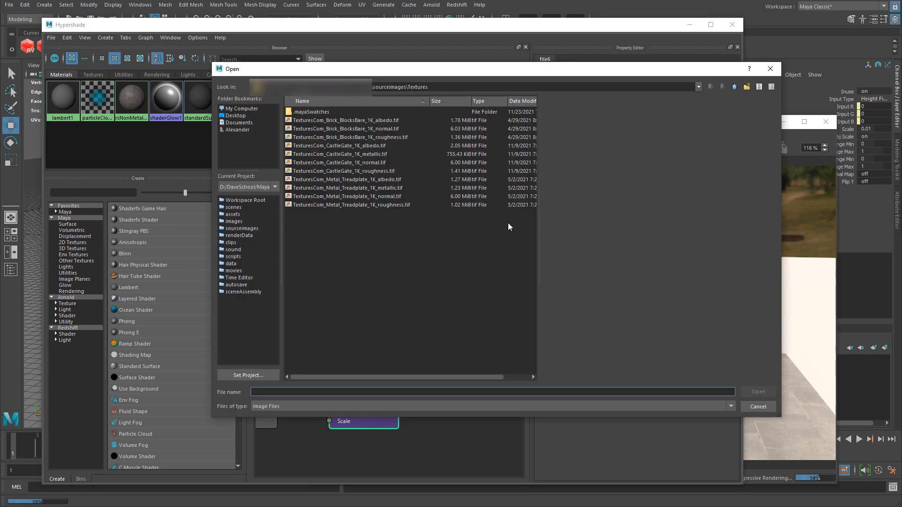
{"action": "left_click", "coordinate": [386, 129]}
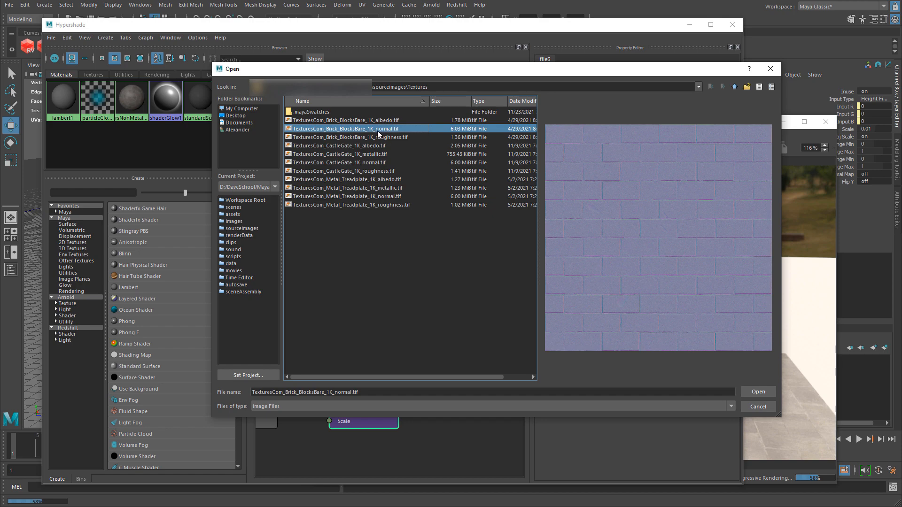
{"action": "double_click", "coordinate": [383, 131]}
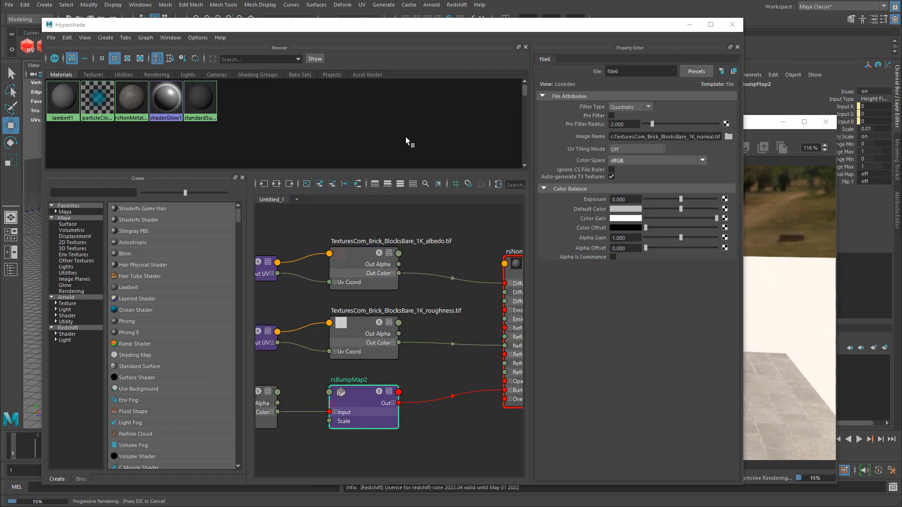
- Set the color space of the normal map file texture to Raw
{"action": "left_click", "coordinate": [617, 162]}
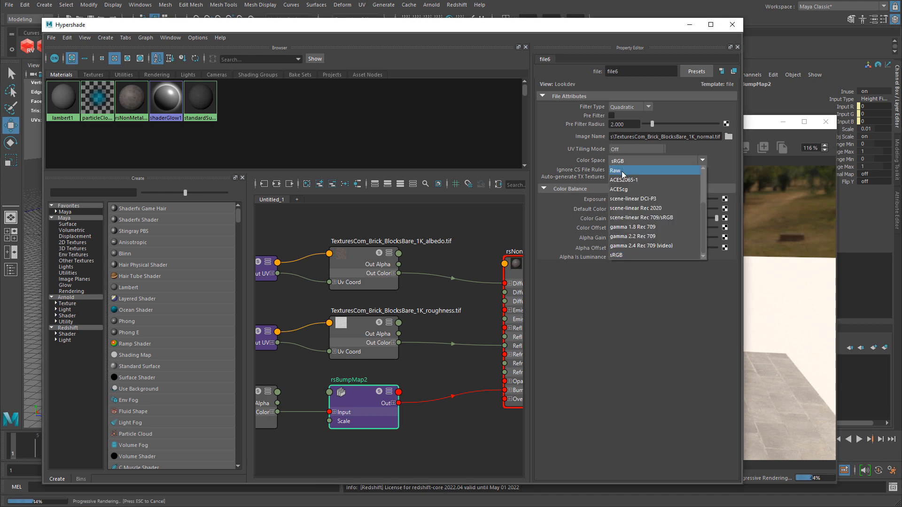
{"action": "left_click", "coordinate": [622, 171]}
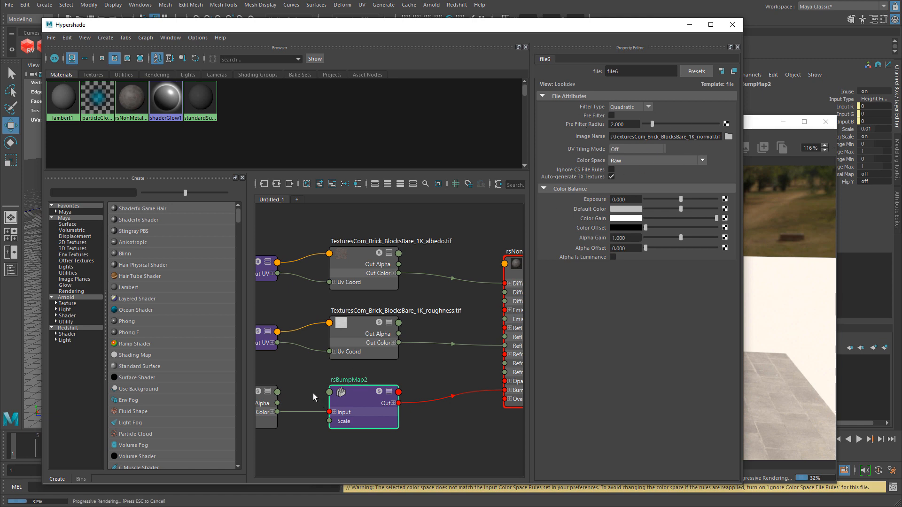
{"action": "middle_click_drag", "start_coordinate": [369, 376], "coordinate": [438, 366], "text": "alt"}
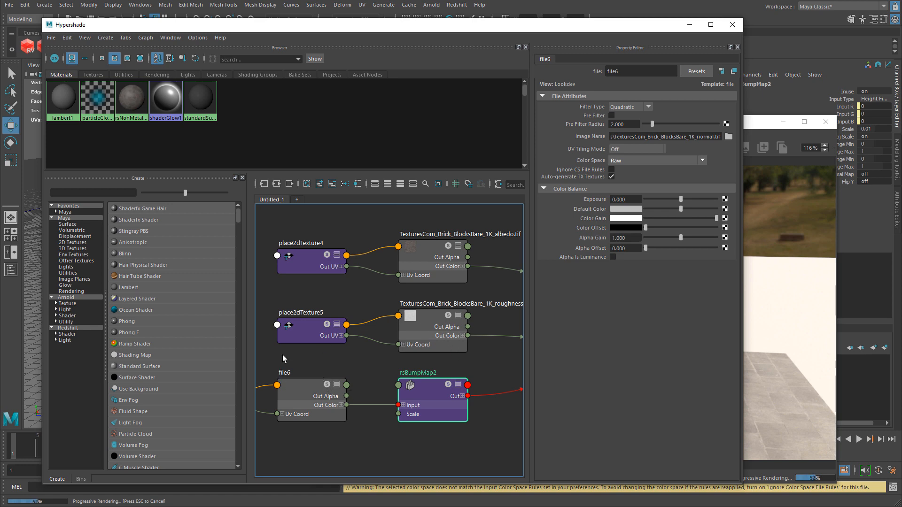
{"action": "left_click", "coordinate": [314, 406]}
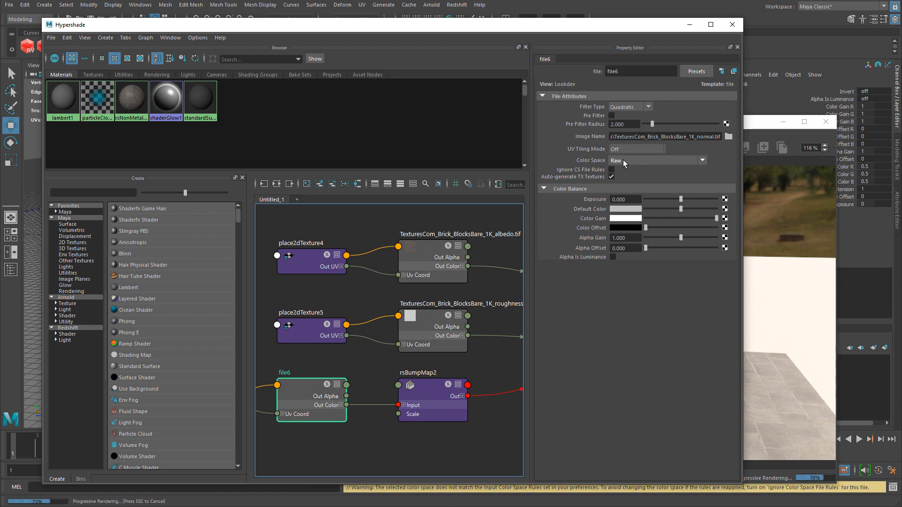
- Compare the color space settings of the roughness, albedo and normal file textures and review the bump map node's attributes
{"action": "left_click", "coordinate": [429, 391]}
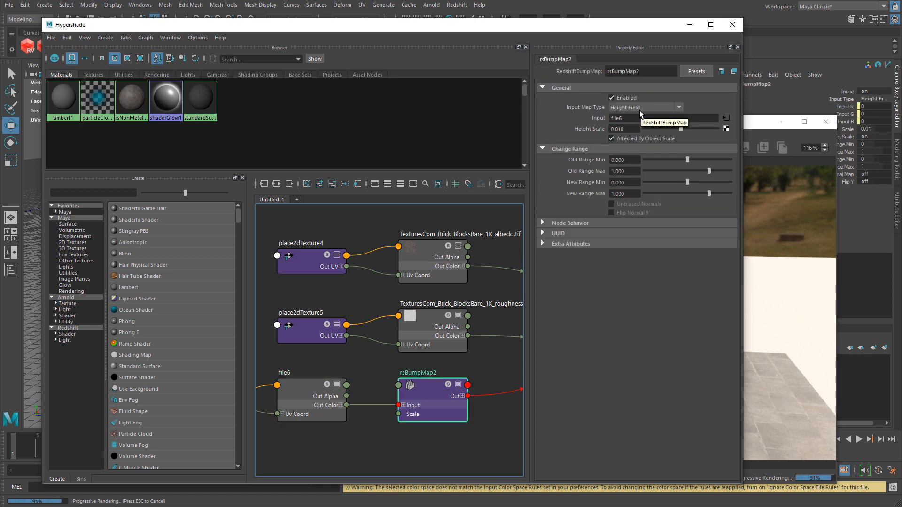
{"action": "left_click", "coordinate": [425, 318]}
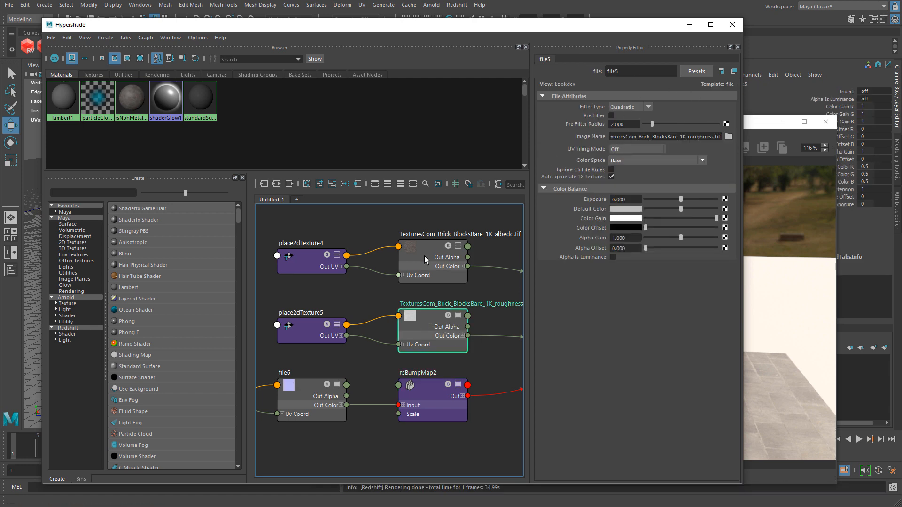
{"action": "left_click", "coordinate": [406, 256]}
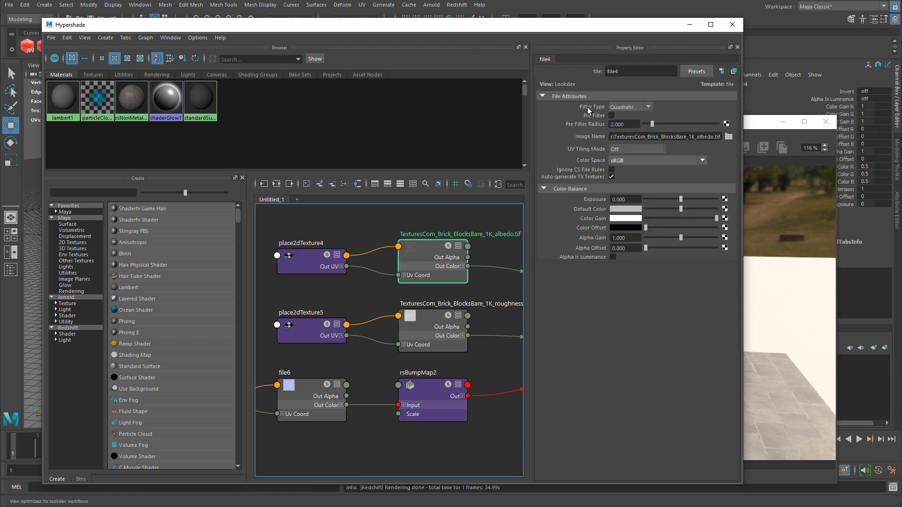
{"action": "left_click", "coordinate": [308, 396]}
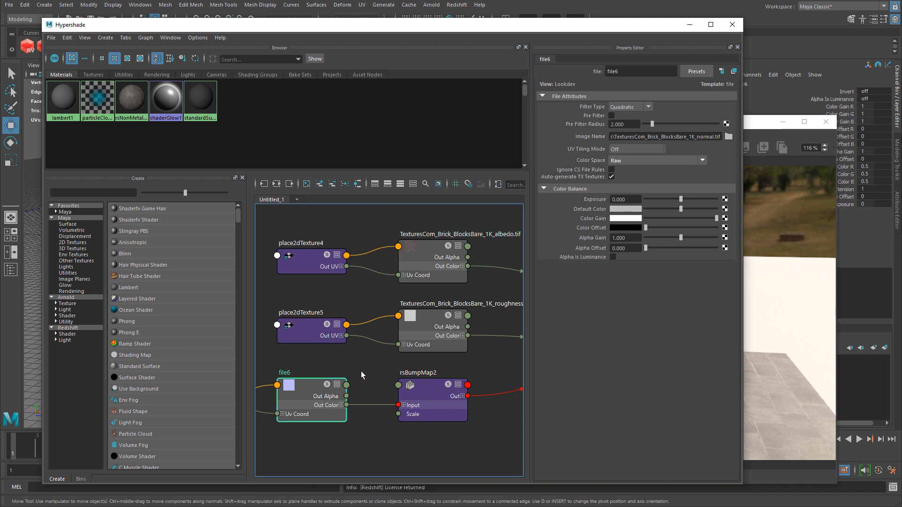
{"action": "left_click", "coordinate": [430, 397]}
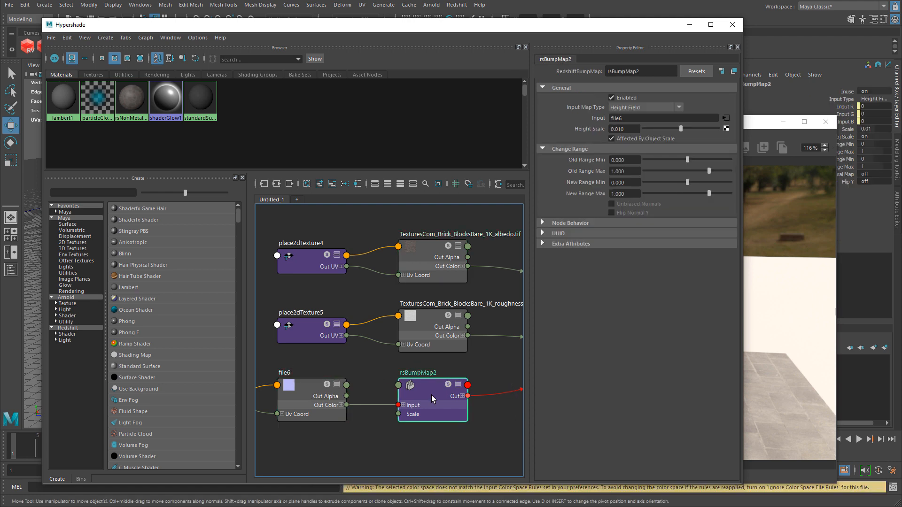
{"action": "left_click", "coordinate": [310, 398]}
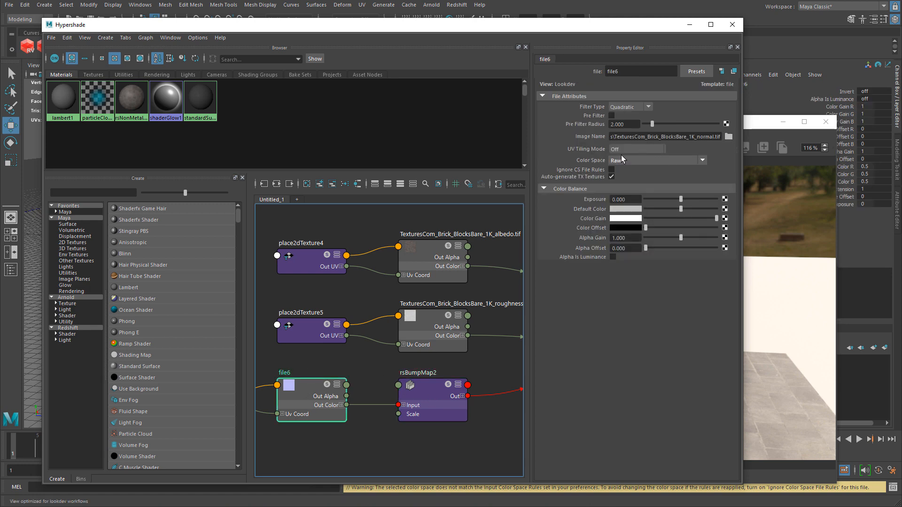
- Set the rsBumpMap2 input map type to Tangent-Space Normal and its height scale to 1
{"action": "left_click", "coordinate": [439, 392]}
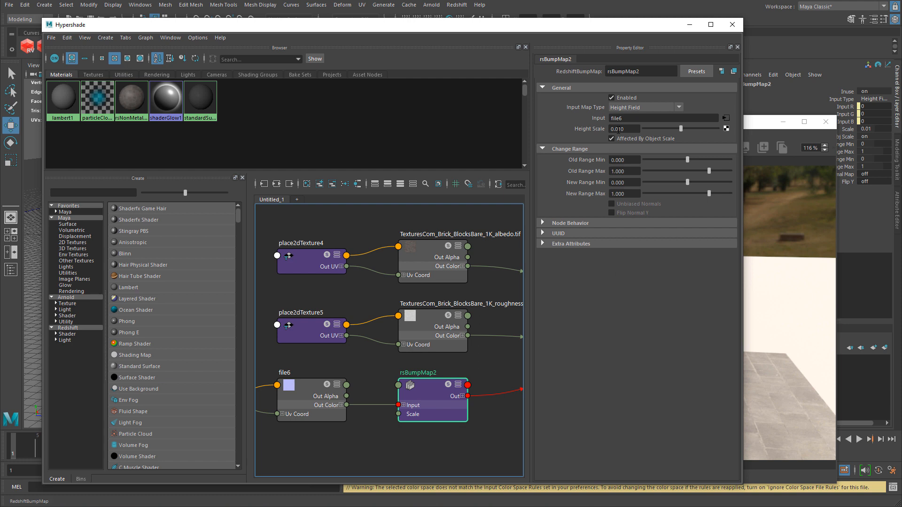
{"action": "left_click", "coordinate": [626, 108]}
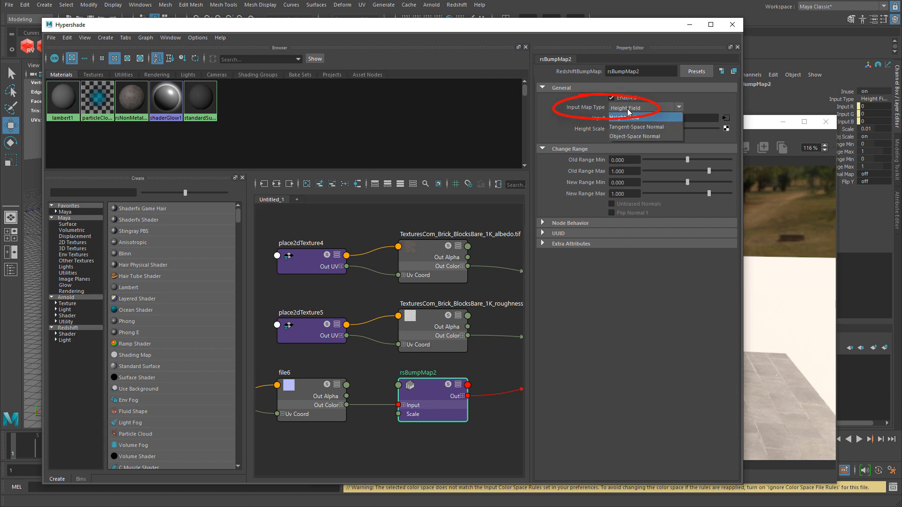
{"action": "left_click", "coordinate": [642, 128]}
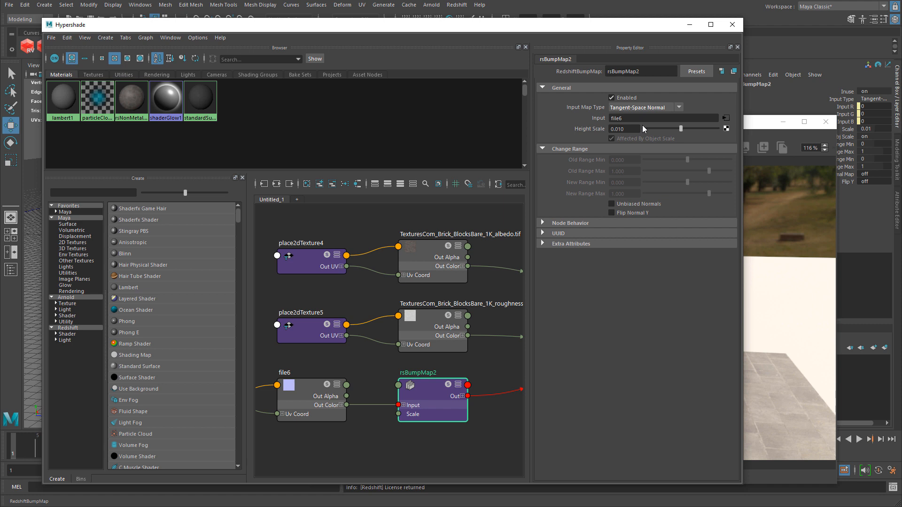
{"action": "left_click", "coordinate": [620, 128]}
{"action": "type", "text": "1"}
{"action": "key", "text": "Return"}
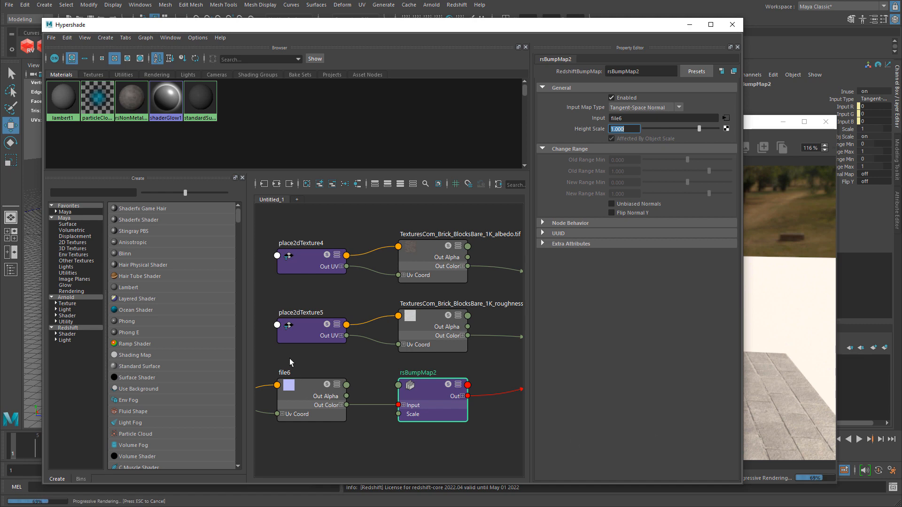
- Recheck the normal texture and bump map settings, close the Hypershade and examine the brick relief in the interactive render
{"action": "left_click", "coordinate": [302, 386]}
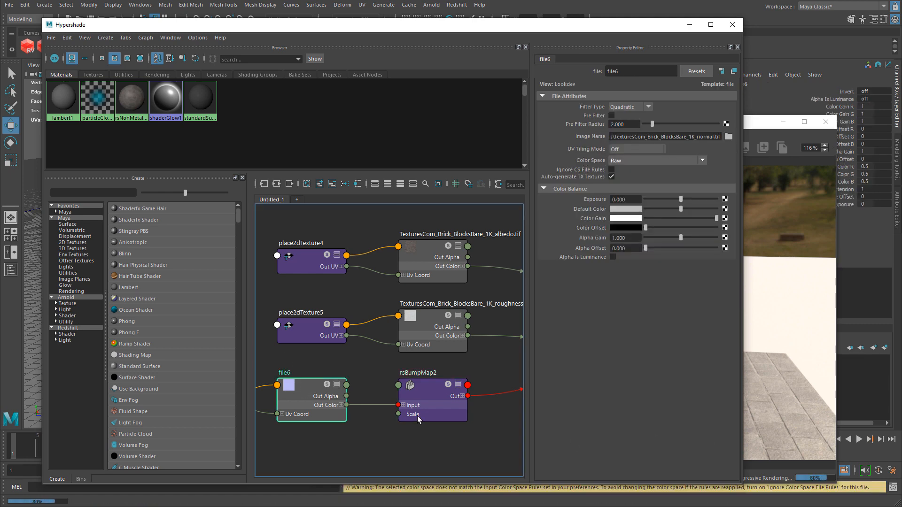
{"action": "left_click", "coordinate": [443, 399]}
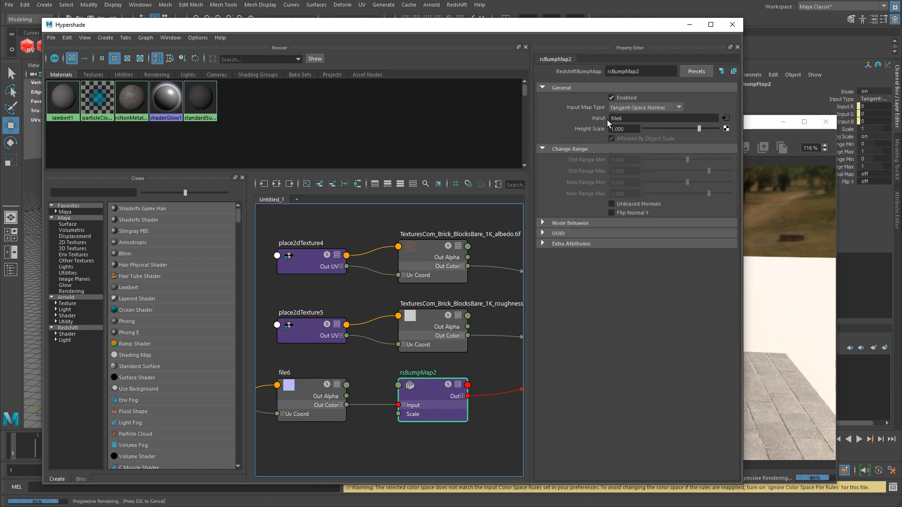
{"action": "left_click", "coordinate": [631, 108]}
{"action": "left_click", "coordinate": [630, 107]}
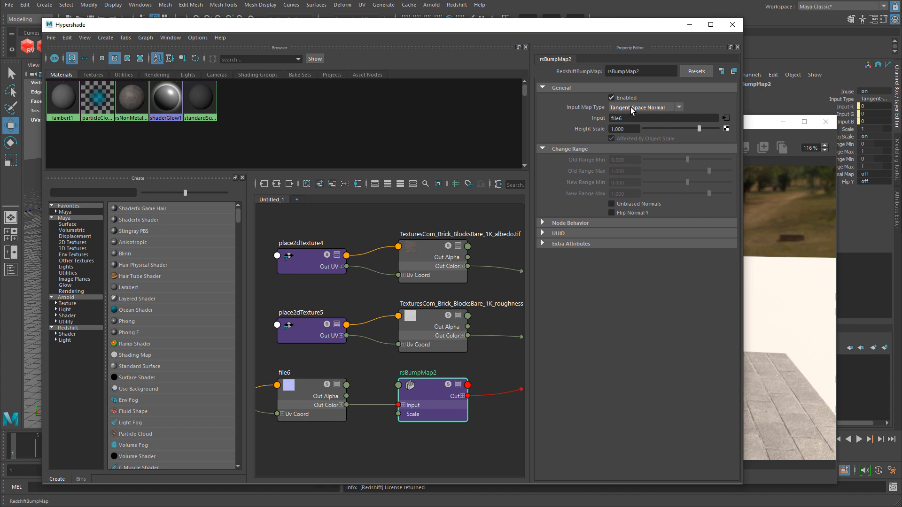
{"action": "left_click", "coordinate": [731, 26]}
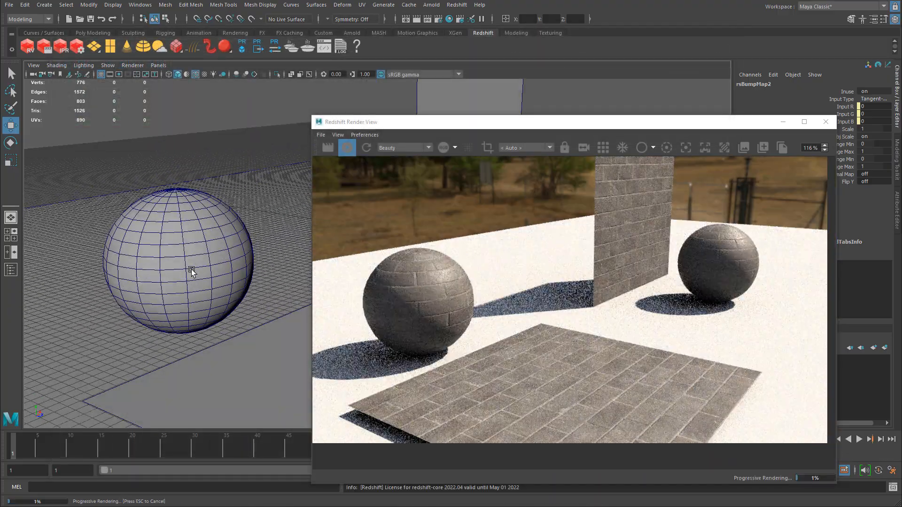
{"action": "left_click_drag", "start_coordinate": [192, 271], "coordinate": [192, 228], "text": "alt"}
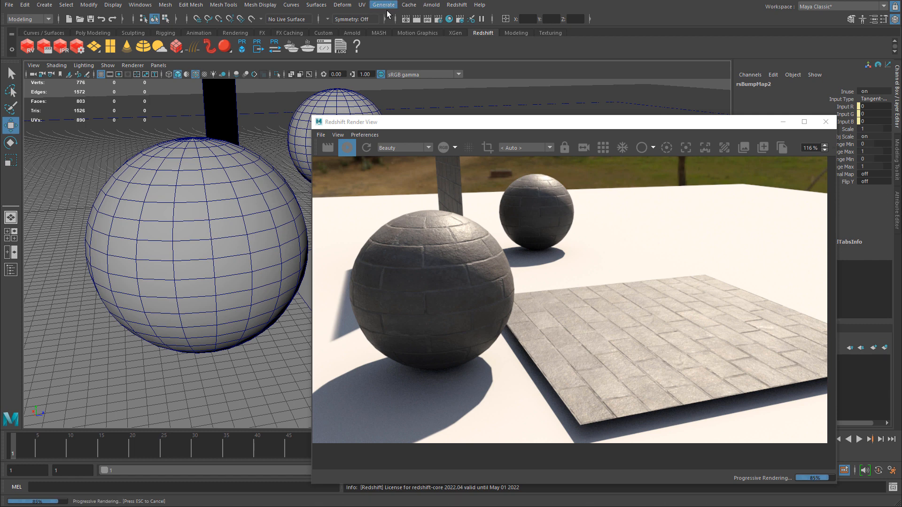
- Reopen the Hypershade and raise the rsBumpMap2 height scale to 2
{"action": "left_click", "coordinate": [449, 19]}
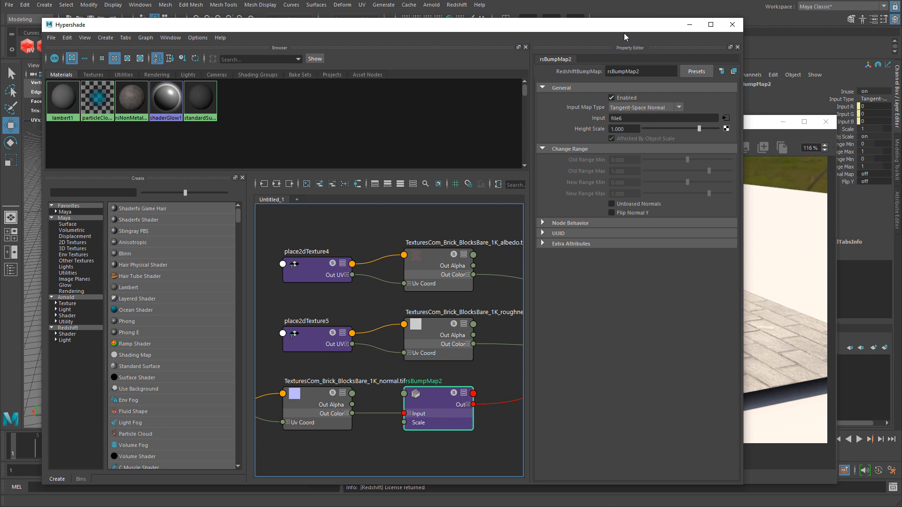
{"action": "left_click_drag", "start_coordinate": [623, 31], "coordinate": [393, 29]}
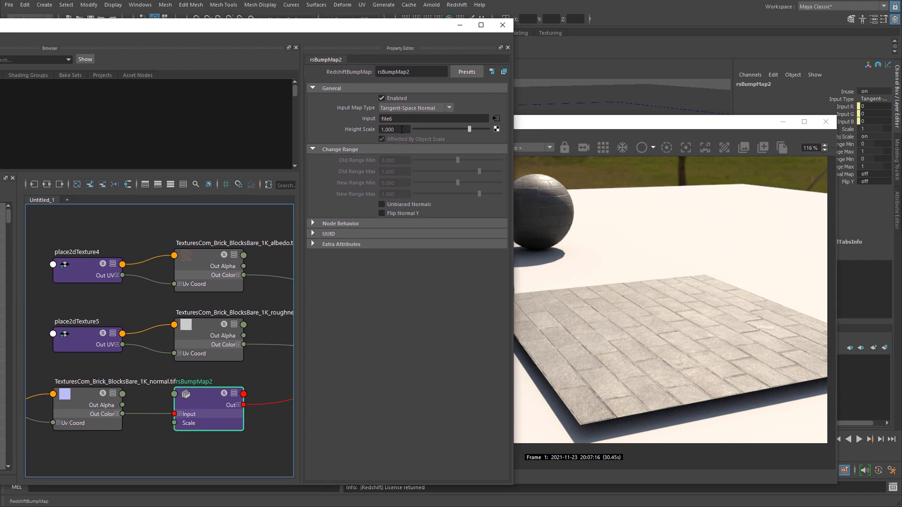
{"action": "left_click_drag", "start_coordinate": [469, 130], "coordinate": [489, 129]}
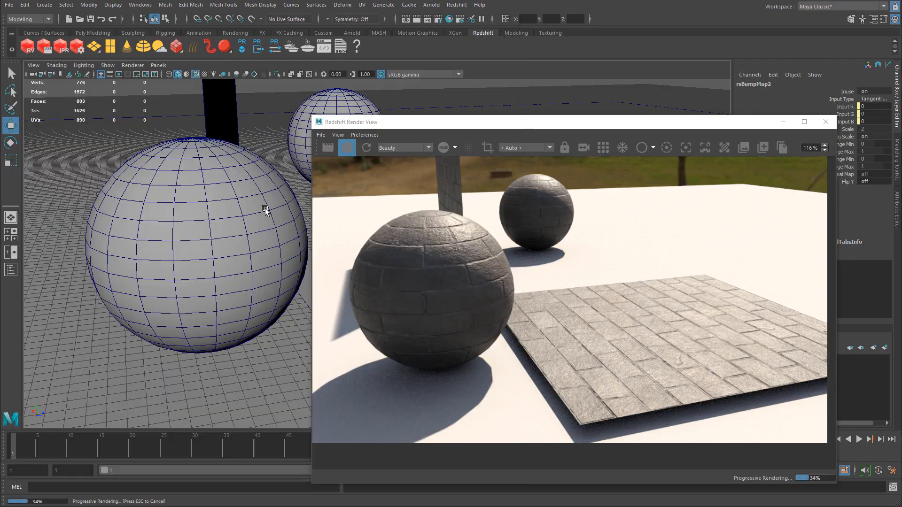
- Examine the stronger brick relief on the spheres, floor plane and wall from several angles in the interactive render
{"action": "left_click_drag", "start_coordinate": [265, 207], "coordinate": [108, 195], "text": "alt"}
{"action": "middle_click_drag", "start_coordinate": [222, 195], "coordinate": [237, 245], "text": "alt"}
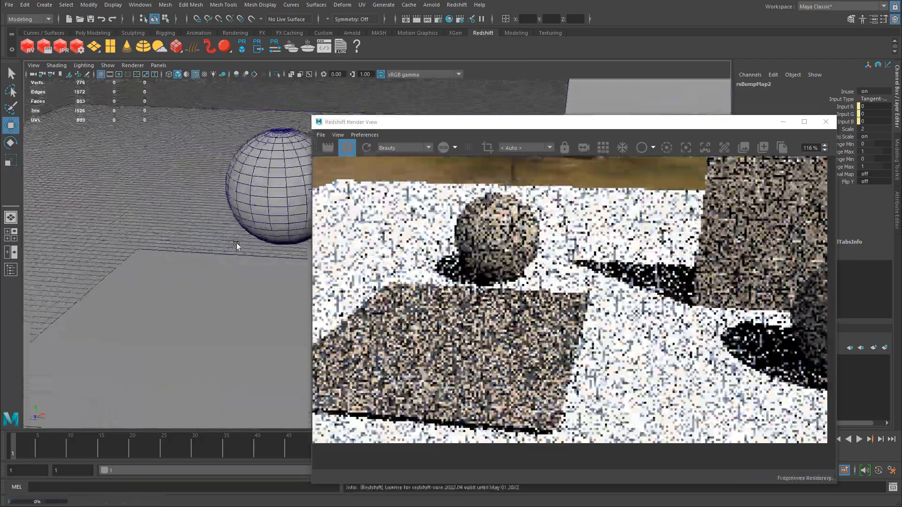
{"action": "left_click_drag", "start_coordinate": [237, 246], "coordinate": [213, 221], "text": "alt"}
{"action": "middle_click_drag", "start_coordinate": [214, 221], "coordinate": [69, 211], "text": "alt"}
{"action": "left_click_drag", "start_coordinate": [114, 209], "coordinate": [125, 199], "text": "alt"}
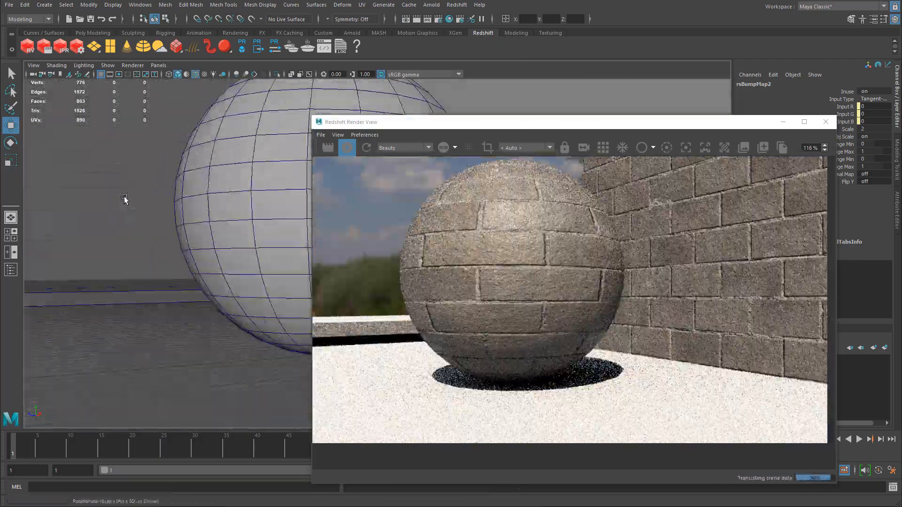
{"action": "middle_click_drag", "start_coordinate": [125, 199], "coordinate": [89, 255], "text": "alt"}
{"action": "left_click_drag", "start_coordinate": [111, 204], "coordinate": [91, 225], "text": "alt"}
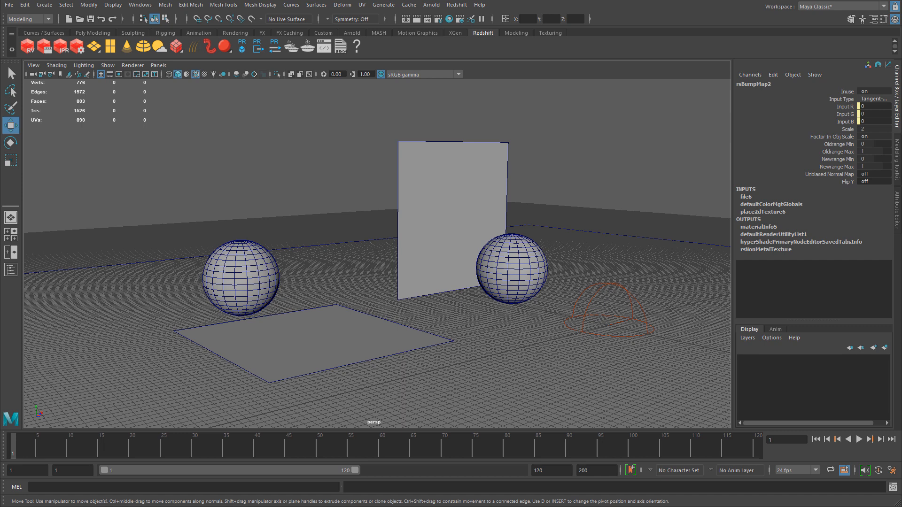
- Create a new RedshiftMaterial in the Hypershade, rename it rsMetalTextures and graph its network on its own
{"action": "left_click", "coordinate": [449, 19]}
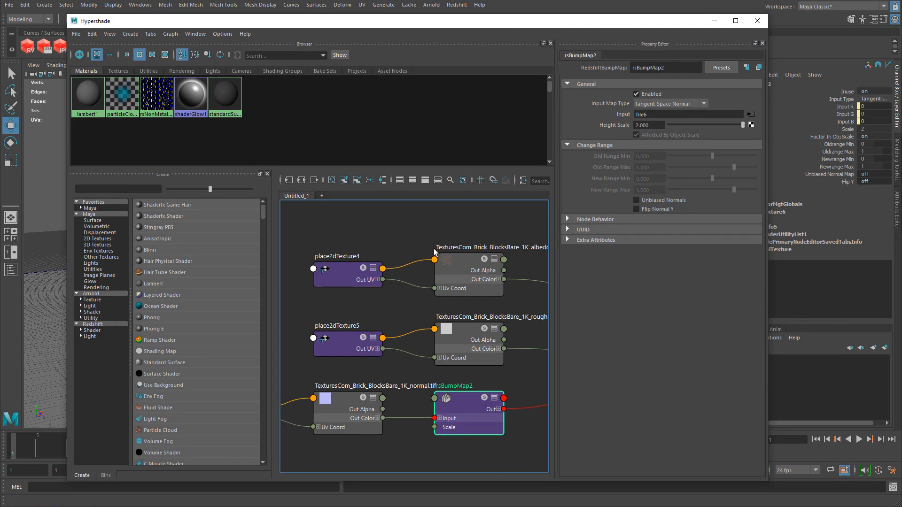
{"action": "left_click", "coordinate": [93, 324]}
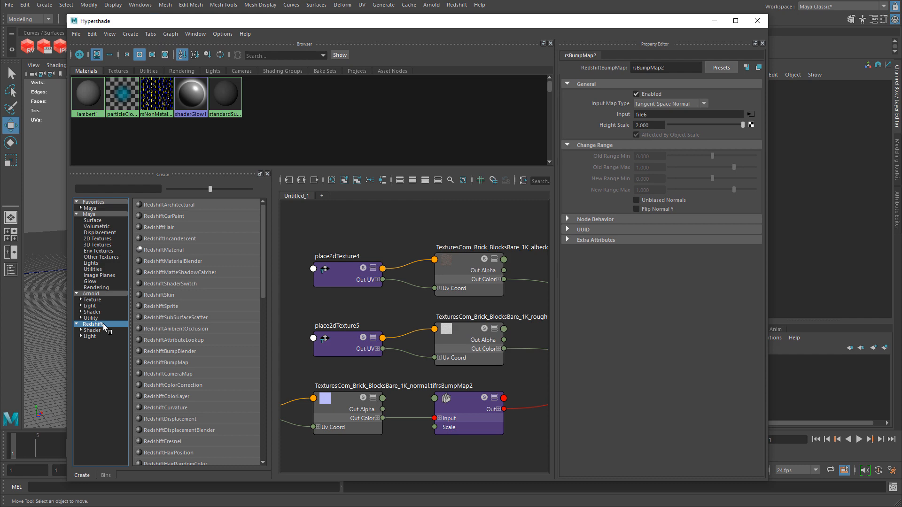
{"action": "left_click", "coordinate": [178, 249]}
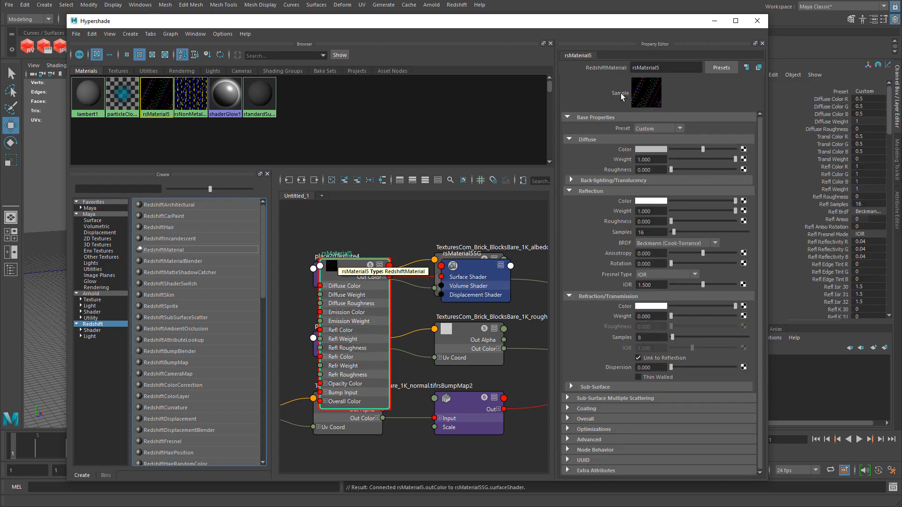
{"action": "left_click", "coordinate": [669, 66]}
{"action": "left_click_drag", "start_coordinate": [637, 67], "coordinate": [695, 67]}
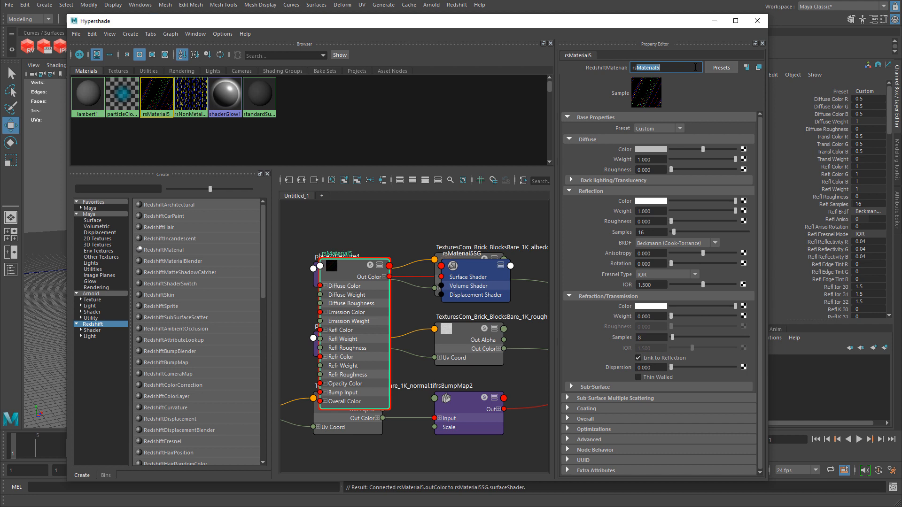
{"action": "type", "text": "MetalTextures"}
{"action": "key", "text": "Return"}
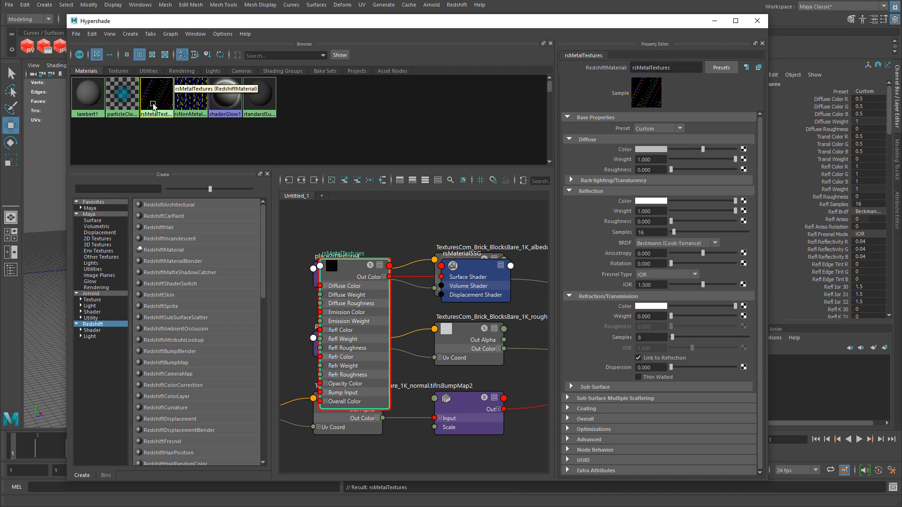
{"action": "right_click_drag", "start_coordinate": [153, 105], "coordinate": [160, 121]}
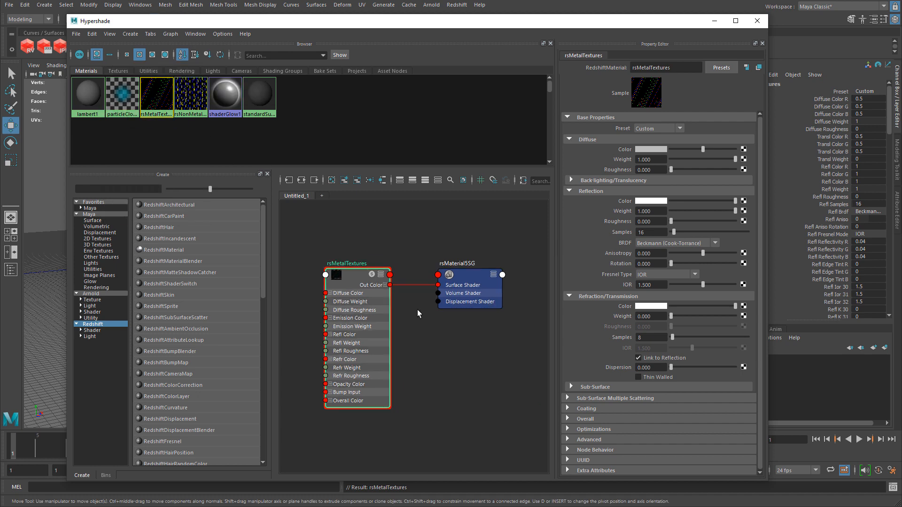
{"action": "left_click_drag", "start_coordinate": [336, 223], "coordinate": [365, 324]}
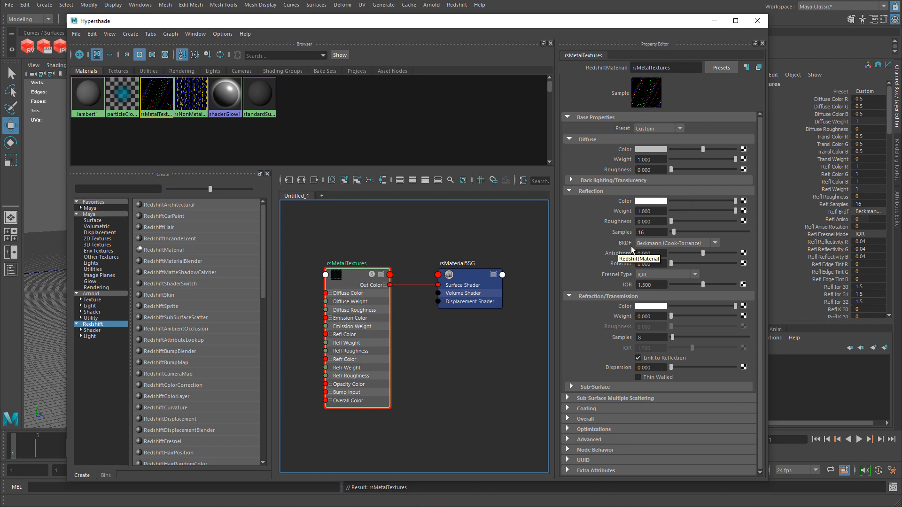
- Set the rsMetalTextures reflection BRDF to GGX and its Fresnel type to Metalness
{"action": "left_click", "coordinate": [655, 241]}
{"action": "left_click", "coordinate": [655, 261]}
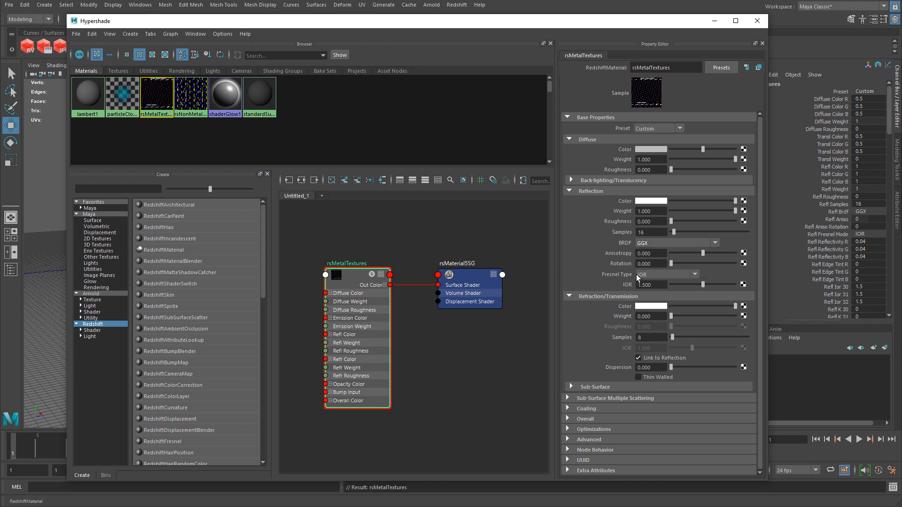
{"action": "left_click", "coordinate": [637, 275]}
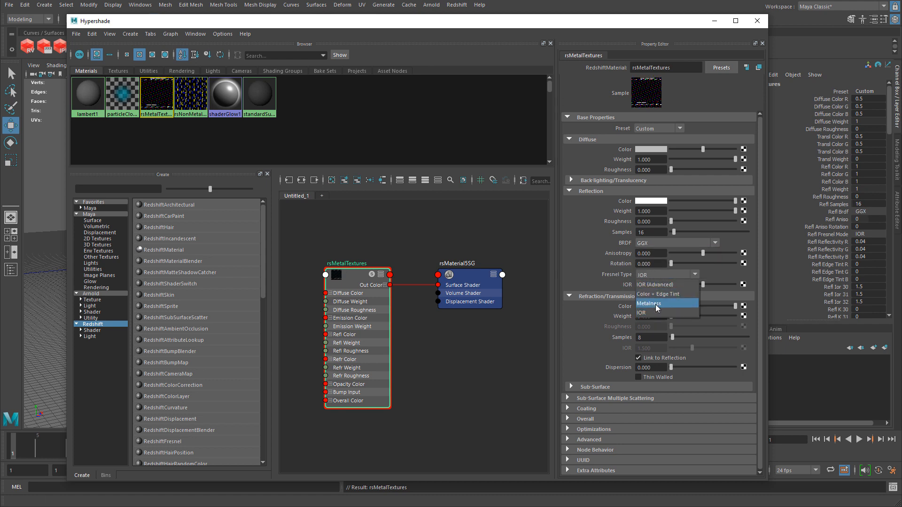
{"action": "left_click", "coordinate": [656, 304]}
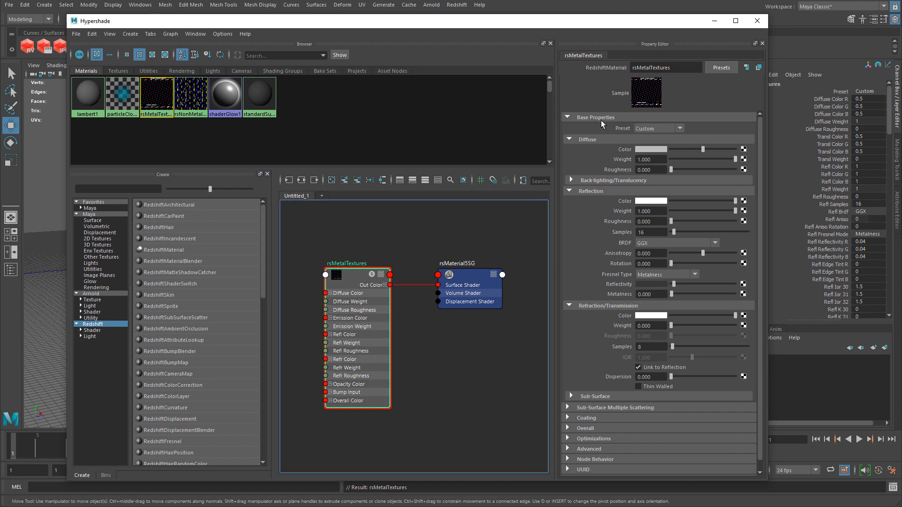
- Connect a file texture to the rsMetalTextures diffuse color and load TexturesCom_Metal_Treadplate_1K_albedo.tif into it
{"action": "left_click", "coordinate": [744, 150]}
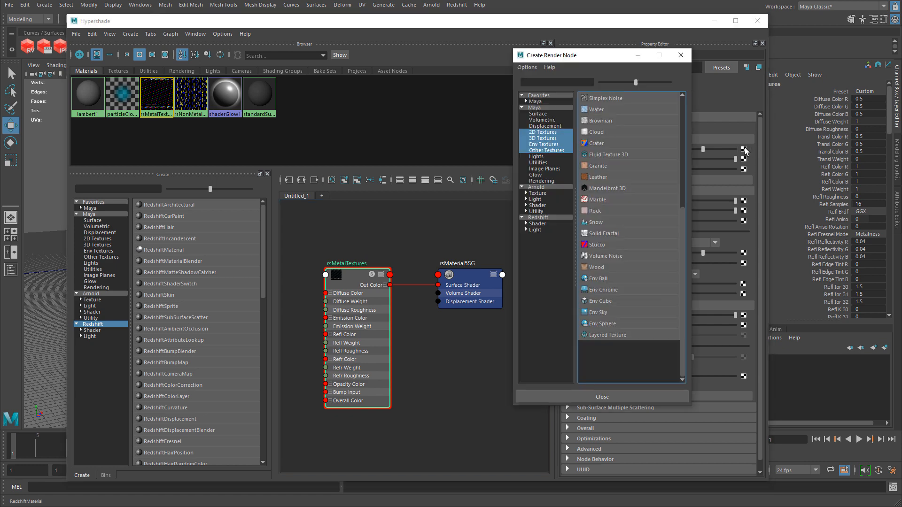
{"action": "scroll", "coordinate": [608, 121], "scroll_direction": "up", "scroll_amount": 5}
{"action": "left_click", "coordinate": [594, 134]}
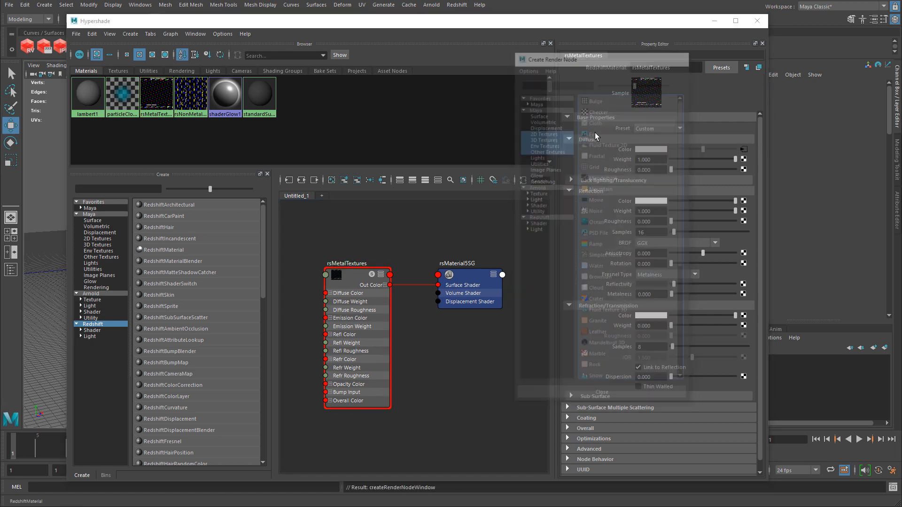
{"action": "left_click", "coordinate": [752, 133]}
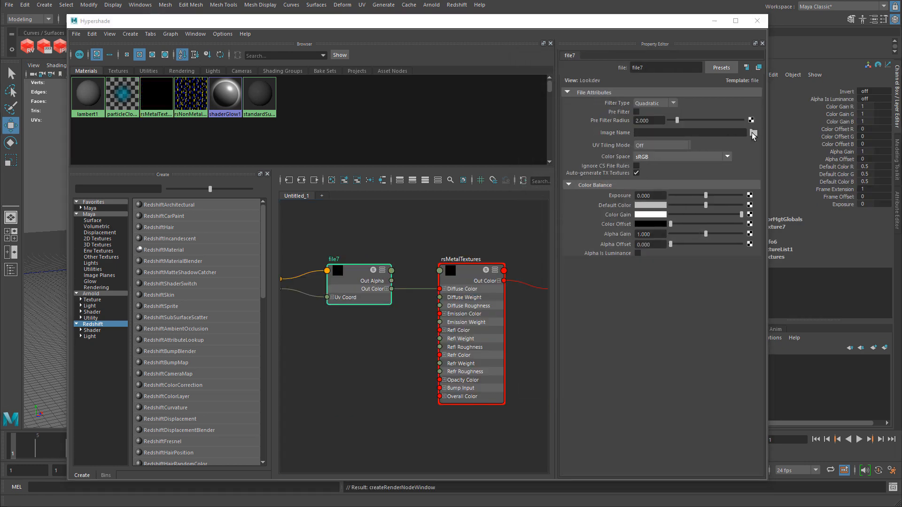
{"action": "left_click", "coordinate": [303, 146]}
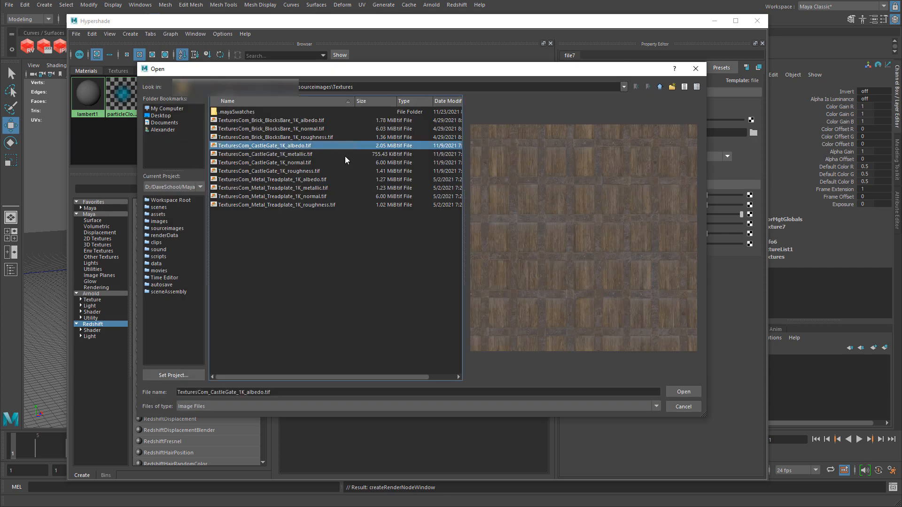
{"action": "left_click", "coordinate": [270, 180]}
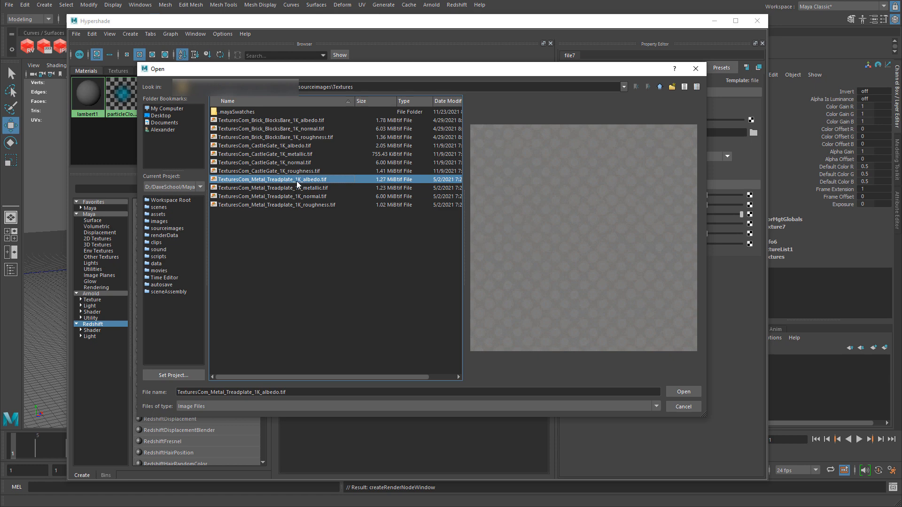
{"action": "double_click", "coordinate": [300, 180]}
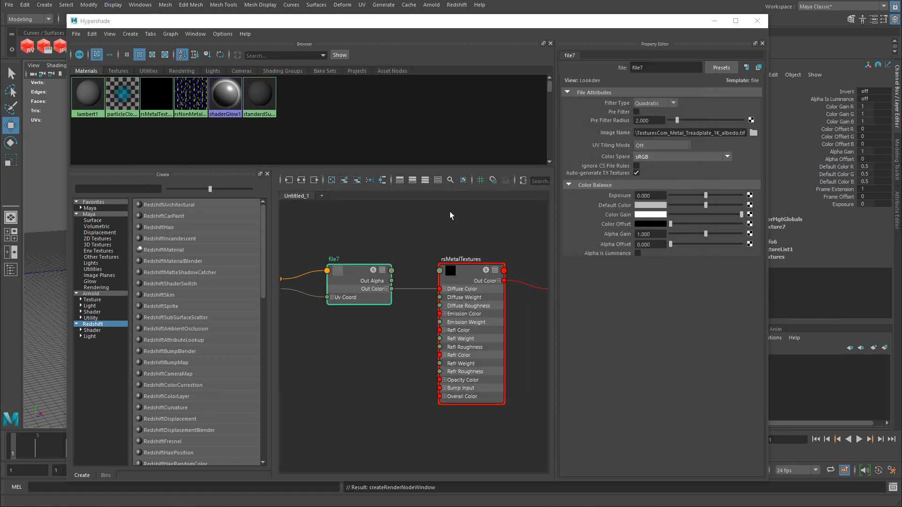
- Connect a file texture to the rsMetalTextures reflection roughness and load TexturesCom_Metal_Treadplate_1K_roughness.tif into it
{"action": "left_click", "coordinate": [475, 298]}
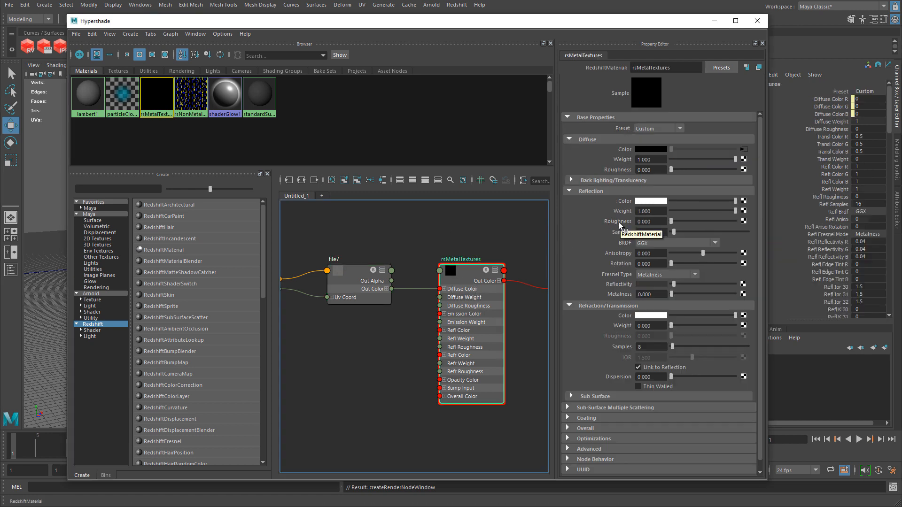
{"action": "left_click", "coordinate": [744, 221]}
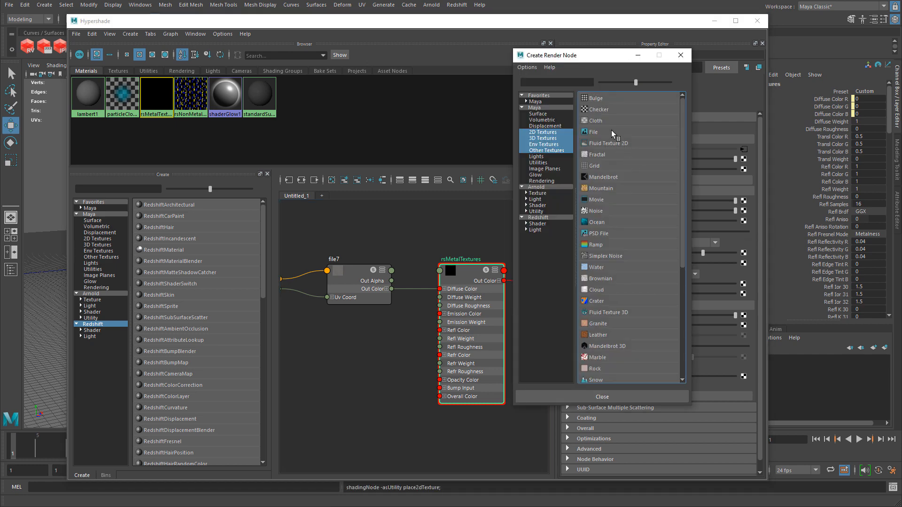
{"action": "left_click", "coordinate": [611, 132]}
{"action": "left_click", "coordinate": [751, 132]}
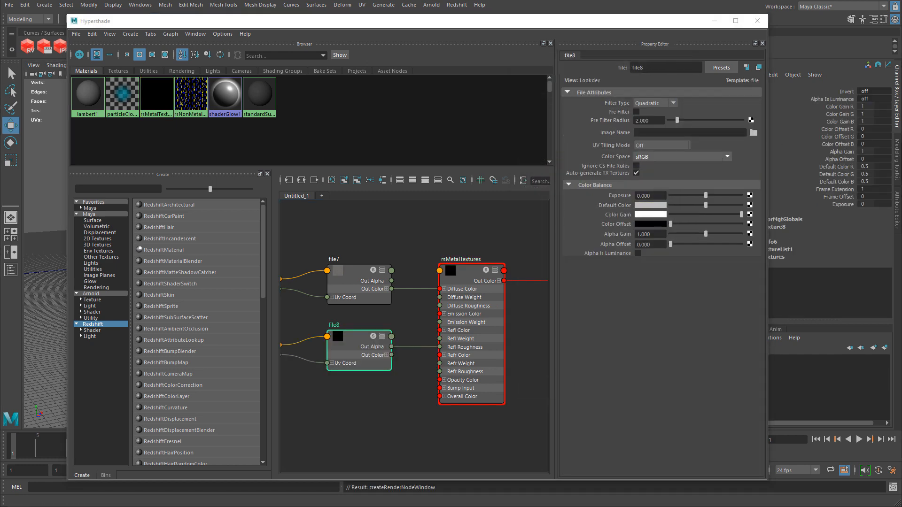
{"action": "left_click", "coordinate": [308, 200]}
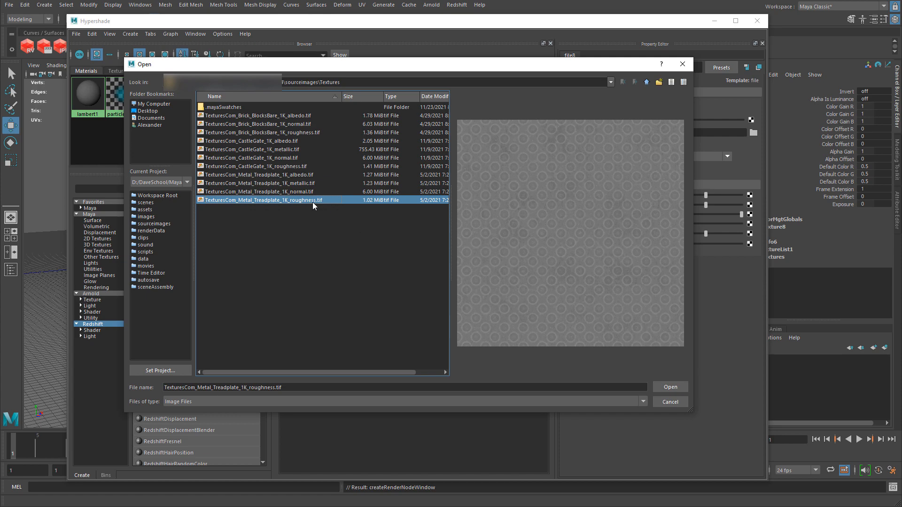
{"action": "double_click", "coordinate": [311, 201]}
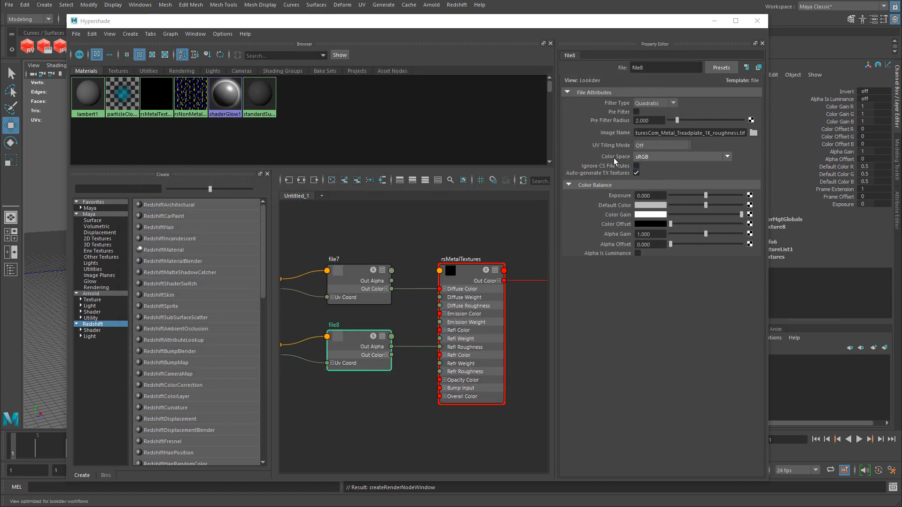
- Set the roughness texture's color space to Raw and connect its Out Color R to the material's Refl Roughness
{"action": "left_click", "coordinate": [650, 157]}
{"action": "left_click", "coordinate": [651, 165]}
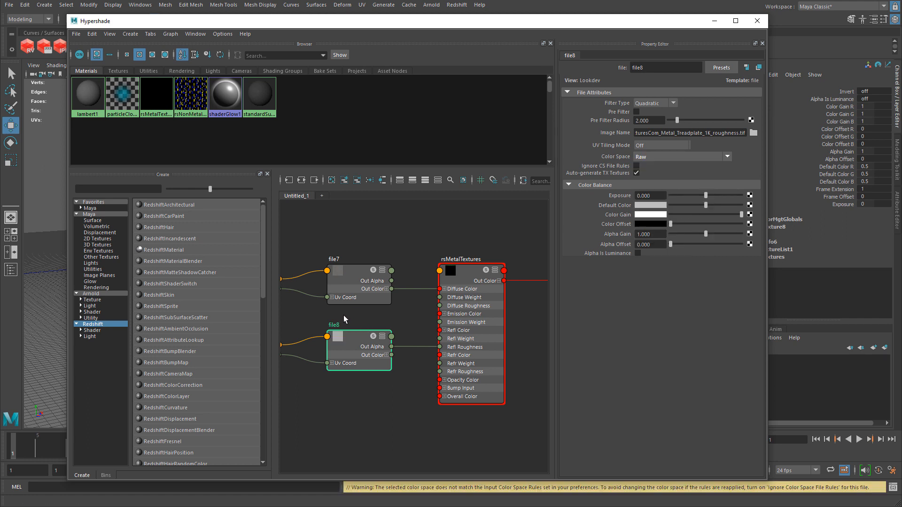
{"action": "left_click", "coordinate": [386, 355]}
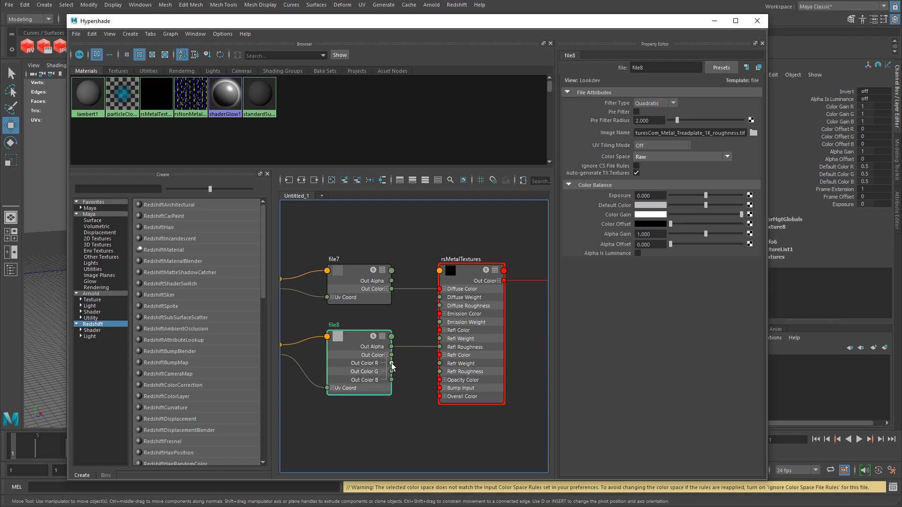
{"action": "left_click_drag", "start_coordinate": [392, 363], "coordinate": [438, 350]}
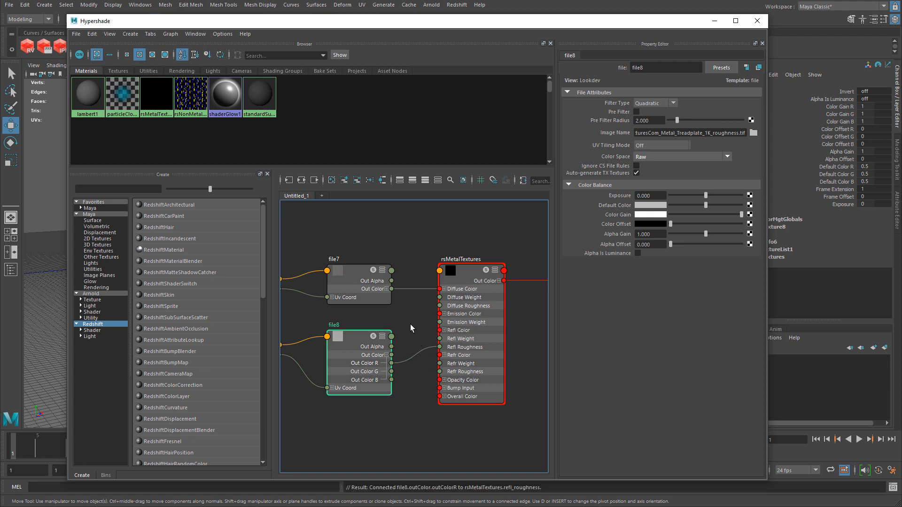
- Add a RedshiftBumpMap node with a file texture input to the overall bump map of rsMetalTextures
{"action": "left_click", "coordinate": [467, 282]}
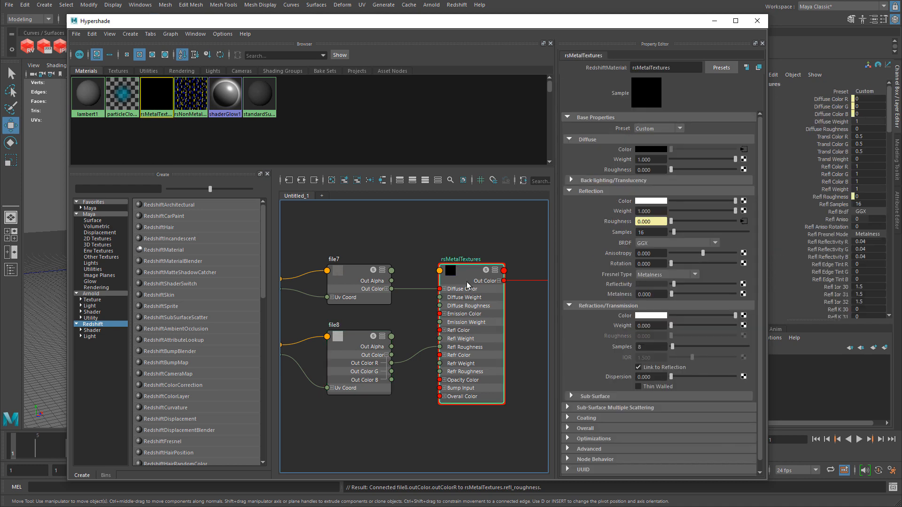
{"action": "scroll", "coordinate": [654, 279], "scroll_direction": "down", "scroll_amount": 1}
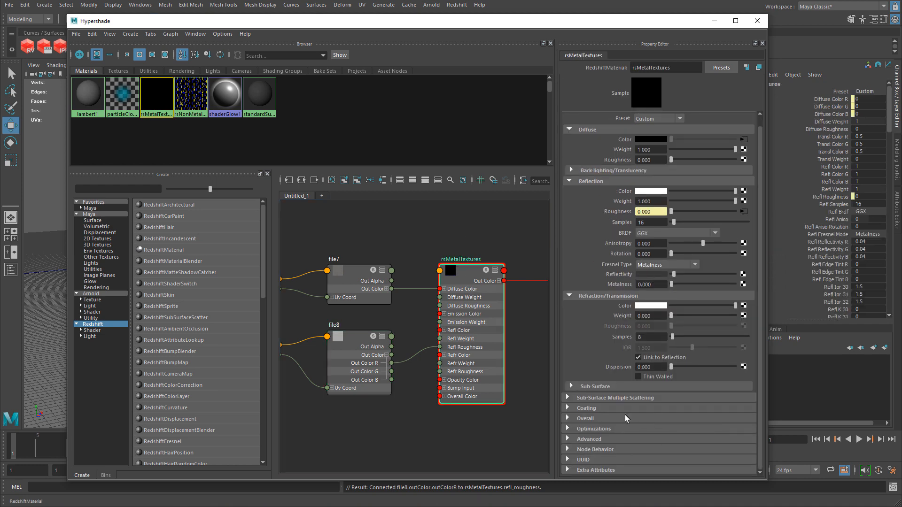
{"action": "left_click", "coordinate": [582, 419]}
{"action": "scroll", "coordinate": [598, 413], "scroll_direction": "down", "scroll_amount": 3}
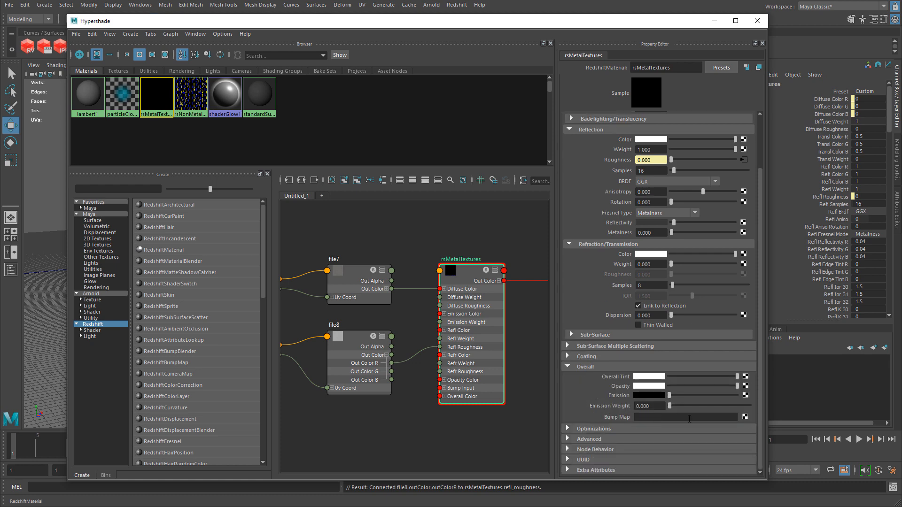
{"action": "left_click", "coordinate": [745, 417]}
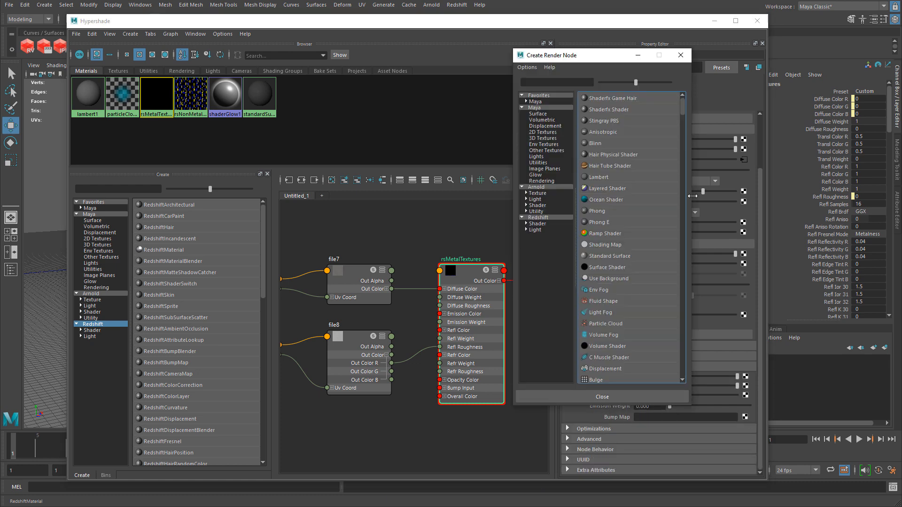
{"action": "left_click", "coordinate": [605, 142]}
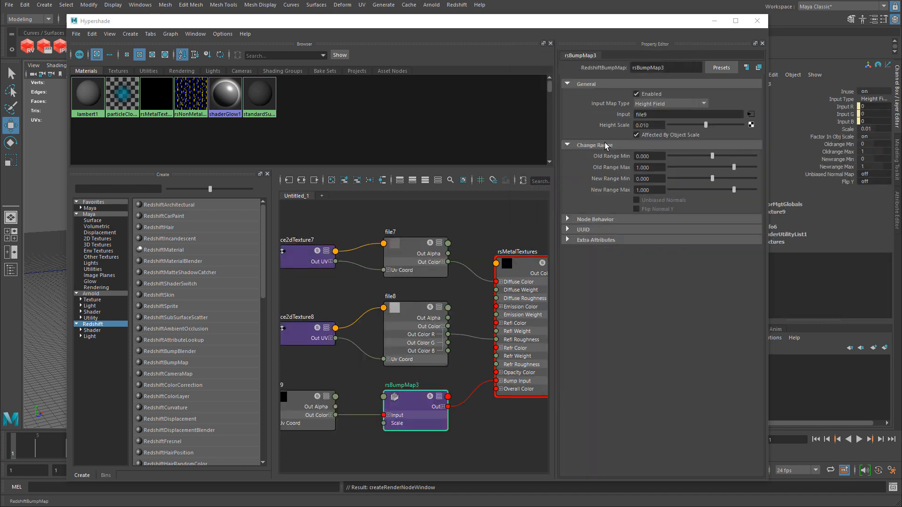
- Load TexturesCom_Metal_Treadplate_1K_normal.tif into the bump map's file texture and set its color space to Raw
{"action": "left_click", "coordinate": [750, 115]}
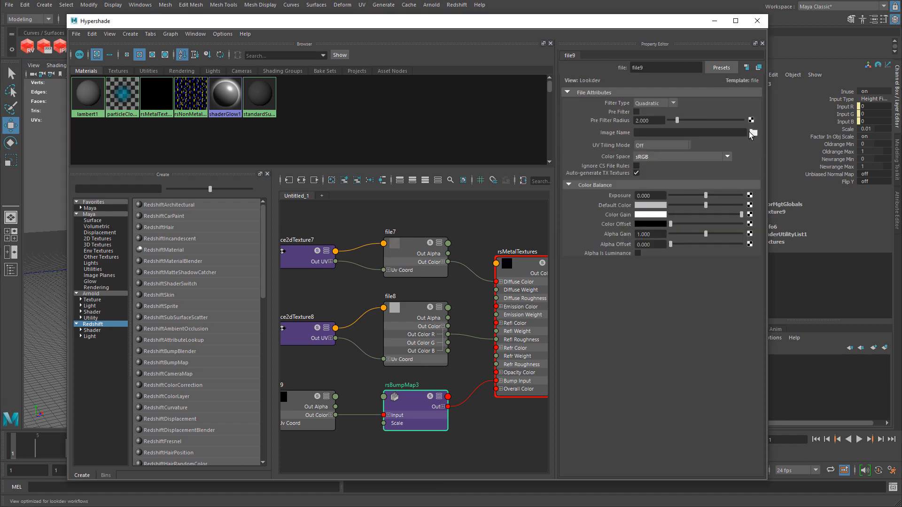
{"action": "left_click", "coordinate": [752, 134]}
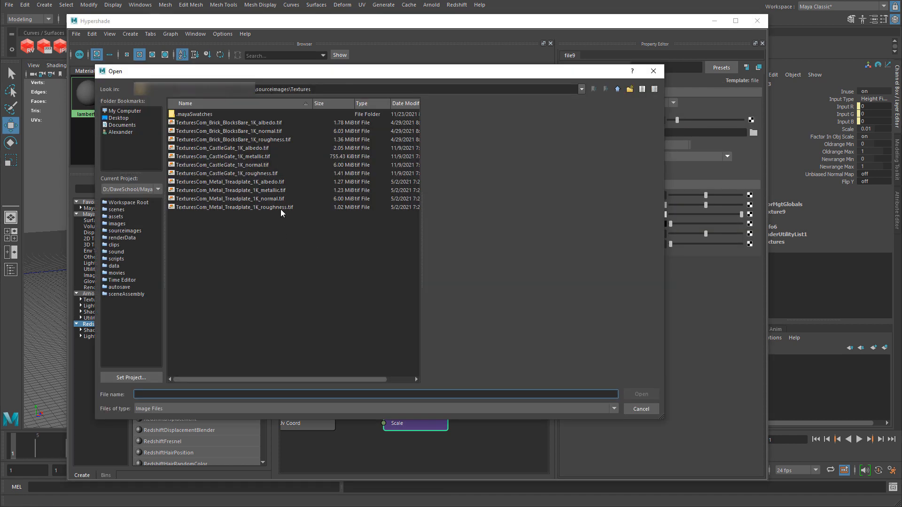
{"action": "left_click", "coordinate": [276, 199]}
{"action": "double_click", "coordinate": [276, 199]}
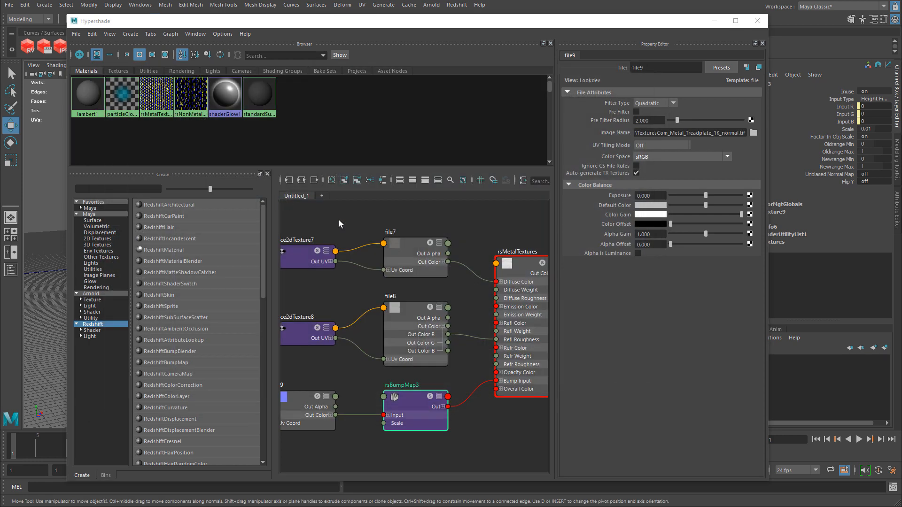
{"action": "left_click", "coordinate": [647, 157]}
{"action": "left_click", "coordinate": [652, 168]}
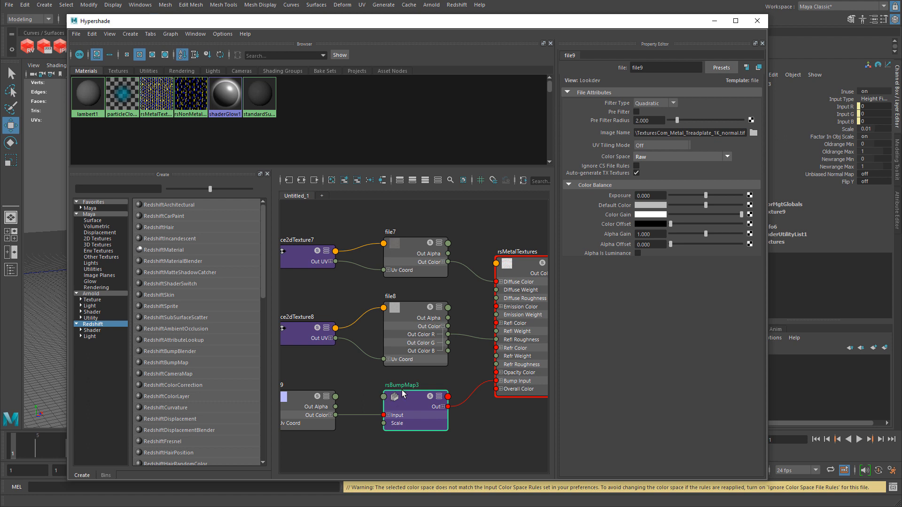
- Set the rsBumpMap3 input map type to Tangent-Space Normal and its height scale to 1
{"action": "left_click", "coordinate": [401, 377]}
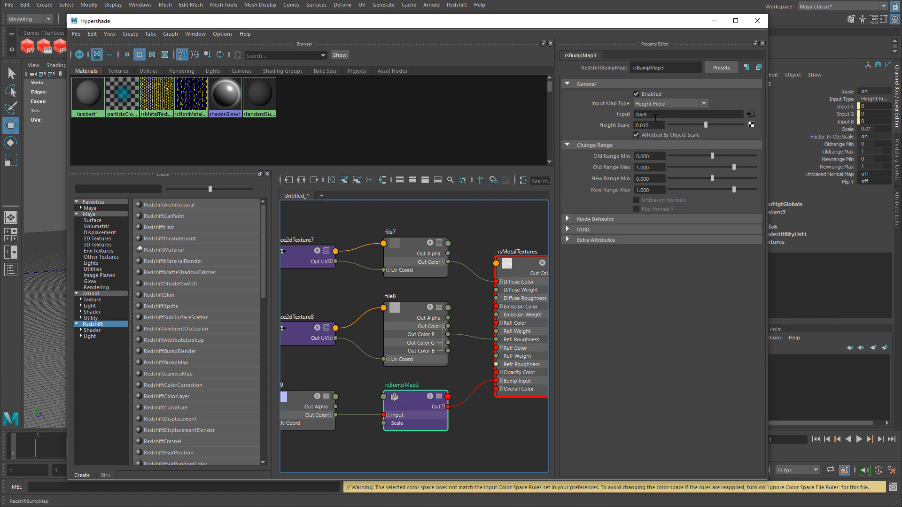
{"action": "left_click", "coordinate": [650, 104]}
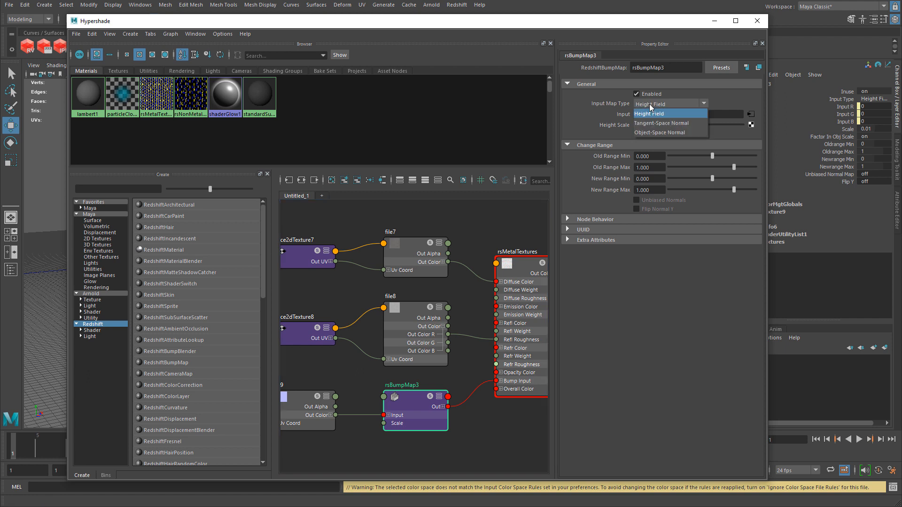
{"action": "left_click", "coordinate": [651, 124]}
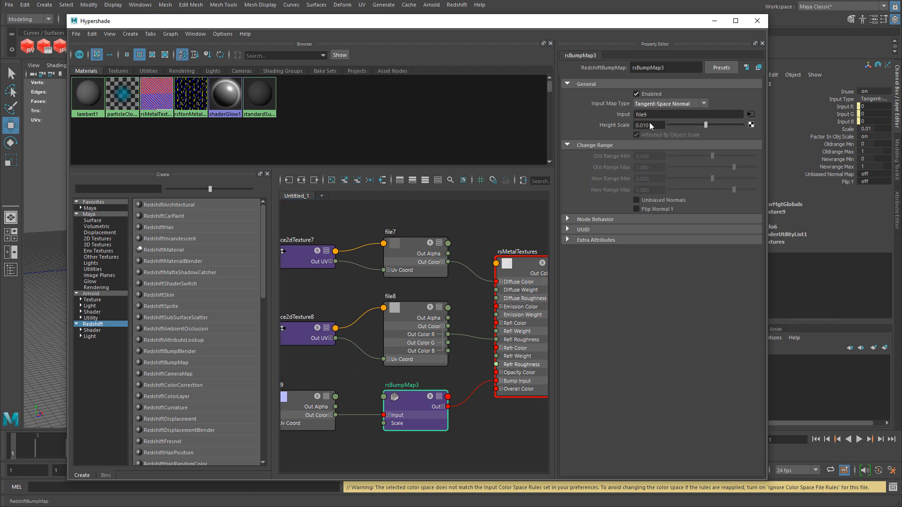
{"action": "key", "text": "Tab"}
{"action": "type", "text": "1"}
{"action": "key", "text": "Return"}
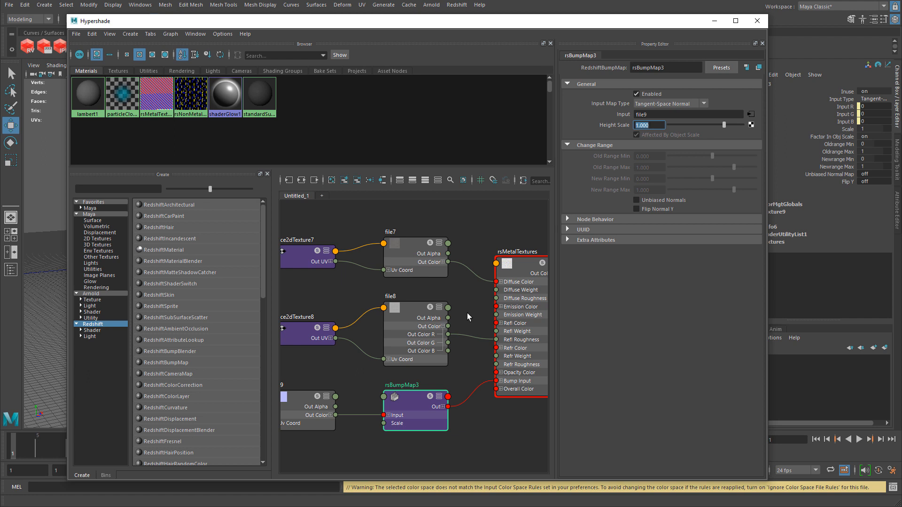
- Close the Hypershade and assign rsMetalTextures to both spheres, the floor plane and the upright wall plane
{"action": "left_click", "coordinate": [757, 21]}
{"action": "left_click", "coordinate": [256, 290]}
{"action": "left_click", "coordinate": [298, 356]}
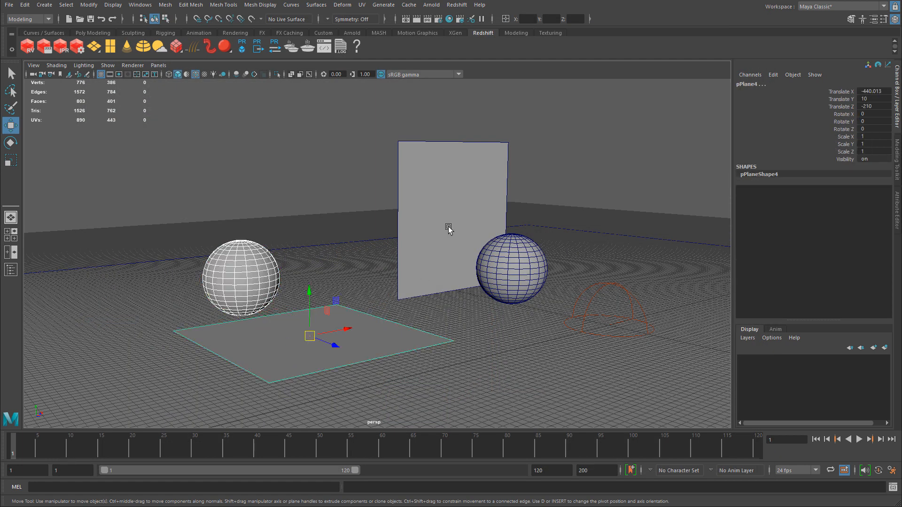
{"action": "left_click", "coordinate": [449, 225]}
{"action": "left_click", "coordinate": [509, 255]}
{"action": "right_click", "coordinate": [479, 149]}
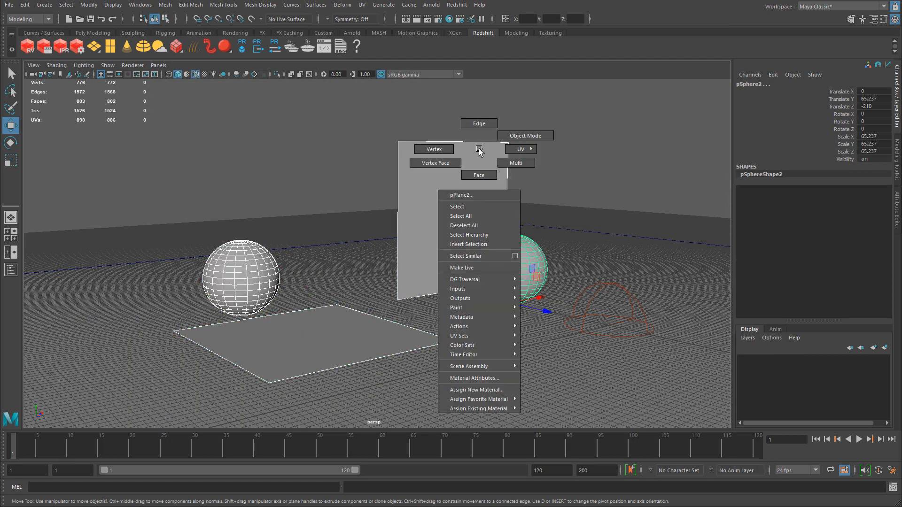
{"action": "mouse_move", "coordinate": [478, 408]}
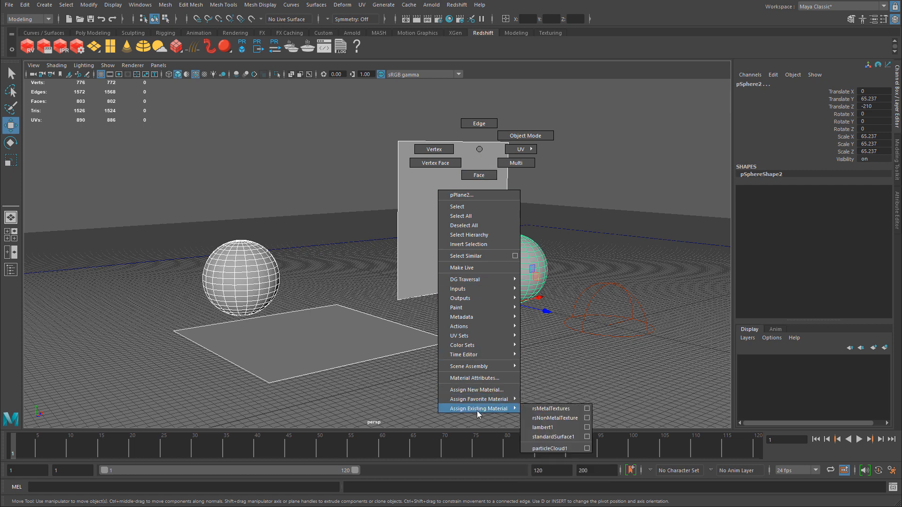
{"action": "left_click", "coordinate": [546, 409]}
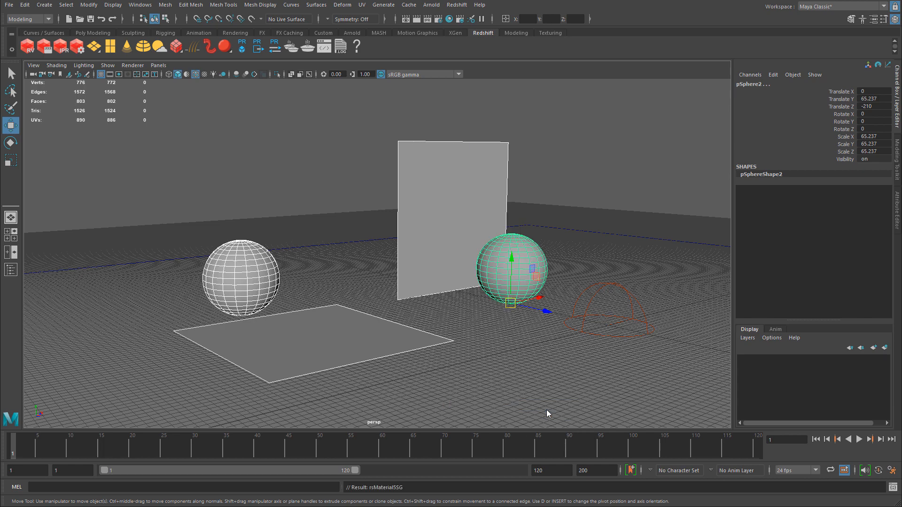
- Start the interactive render in the Redshift Render View and examine the treadplate material on the spheres and floor plane up close
{"action": "left_click", "coordinate": [27, 46]}
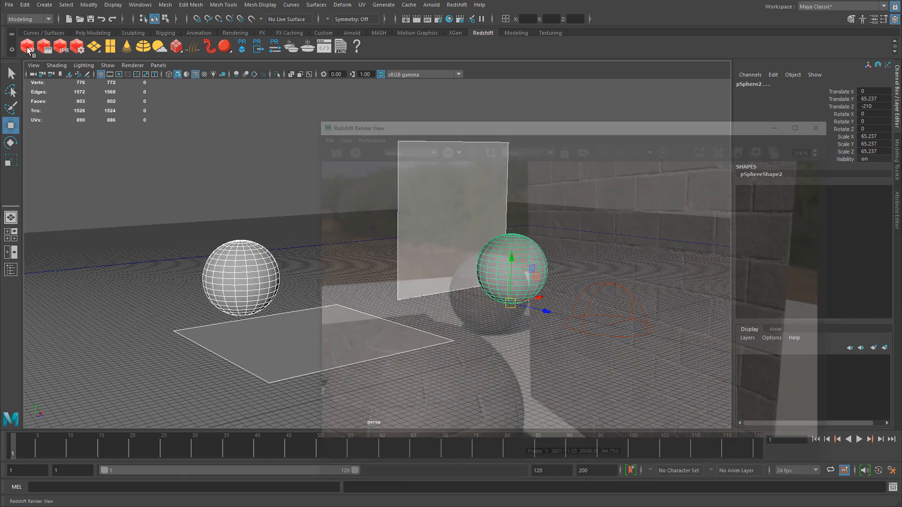
{"action": "left_click", "coordinate": [347, 148]}
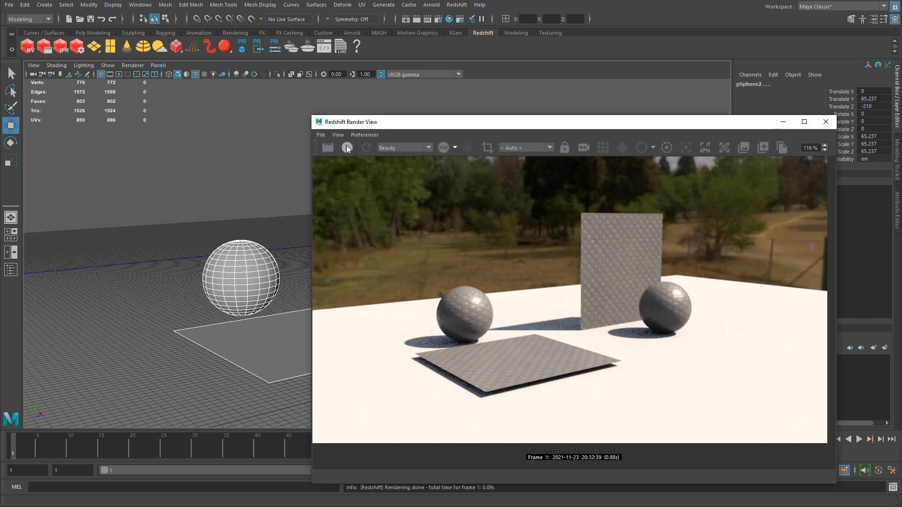
{"action": "scroll", "coordinate": [226, 230], "scroll_direction": "up", "scroll_amount": 4}
{"action": "left_click_drag", "start_coordinate": [227, 230], "coordinate": [286, 228], "text": "alt"}
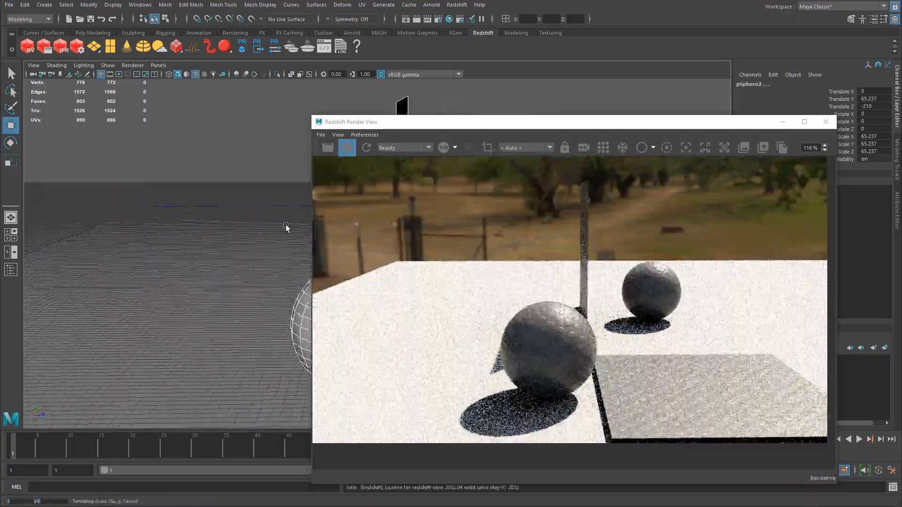
{"action": "middle_click_drag", "start_coordinate": [286, 228], "coordinate": [147, 185], "text": "alt"}
{"action": "left_click_drag", "start_coordinate": [147, 184], "coordinate": [211, 196], "text": "alt"}
{"action": "middle_click_drag", "start_coordinate": [211, 195], "coordinate": [109, 163], "text": "alt"}
{"action": "right_click_drag", "start_coordinate": [108, 163], "coordinate": [149, 175], "text": "alt"}
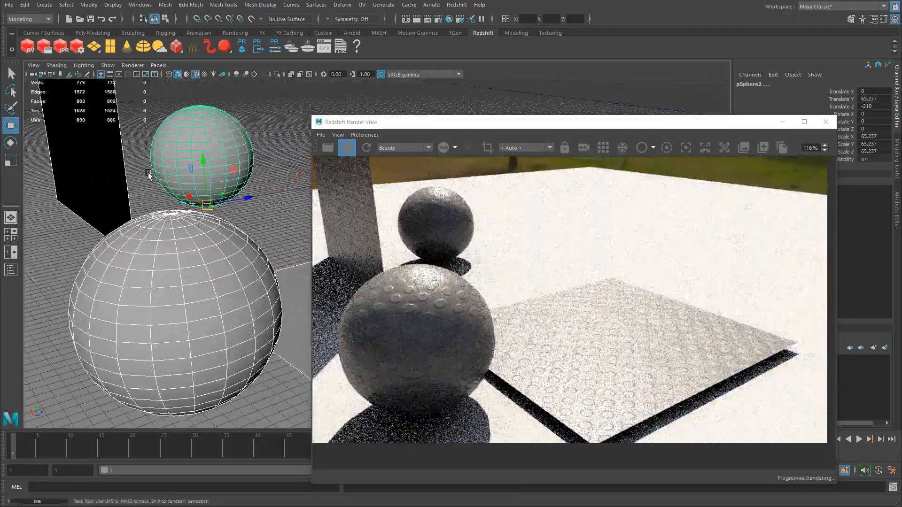
- Examine the treadplate relief on the front sphere and floor plane from a closer, higher viewpoint in the live render
{"action": "mouse_move", "coordinate": [150, 175]}
{"action": "left_mouse_down", "text": "alt"}
{"action": "mouse_move", "coordinate": [141, 170]}
{"action": "mouse_move", "coordinate": [145, 184]}
{"action": "left_mouse_up", "text": "alt"}
{"action": "middle_click_drag", "start_coordinate": [145, 184], "coordinate": [121, 143], "text": "alt"}
{"action": "right_click_drag", "start_coordinate": [121, 143], "coordinate": [155, 155], "text": "alt"}
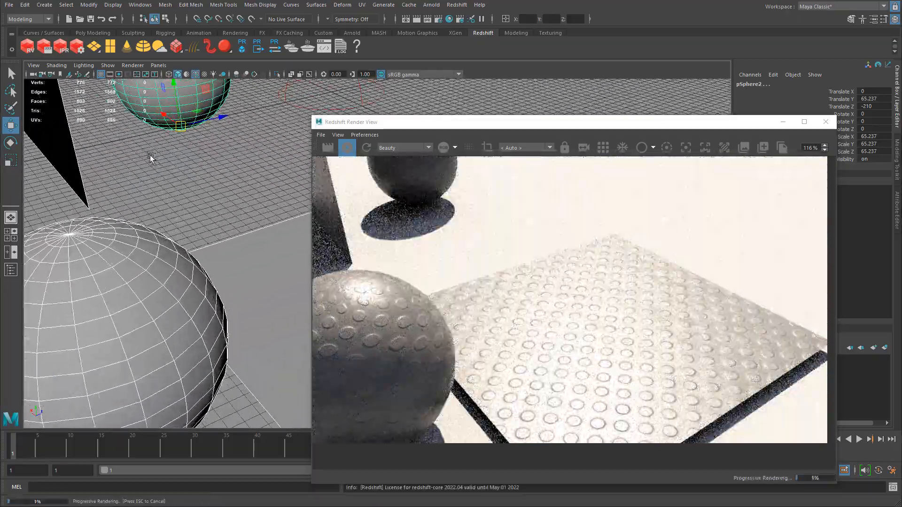
{"action": "left_click_drag", "start_coordinate": [149, 155], "coordinate": [156, 146], "text": "alt"}
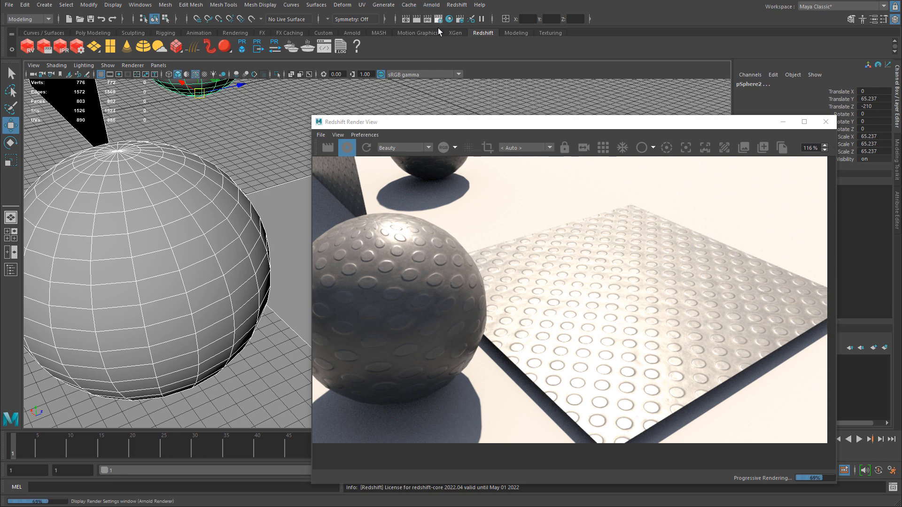
- Reopen the Hypershade and add a File texture to the Reflection Metalness of rsMetalTextures
{"action": "left_click", "coordinate": [450, 18]}
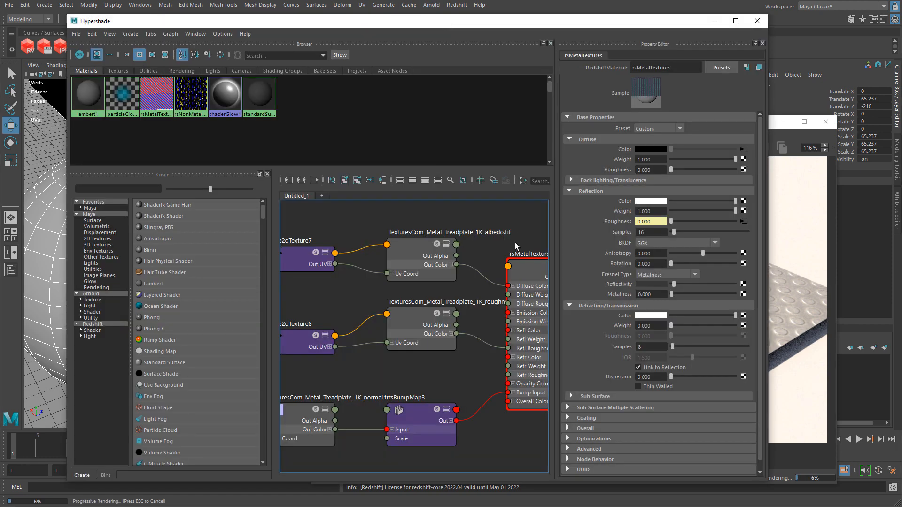
{"action": "middle_click_drag", "start_coordinate": [396, 240], "coordinate": [390, 241], "text": "alt"}
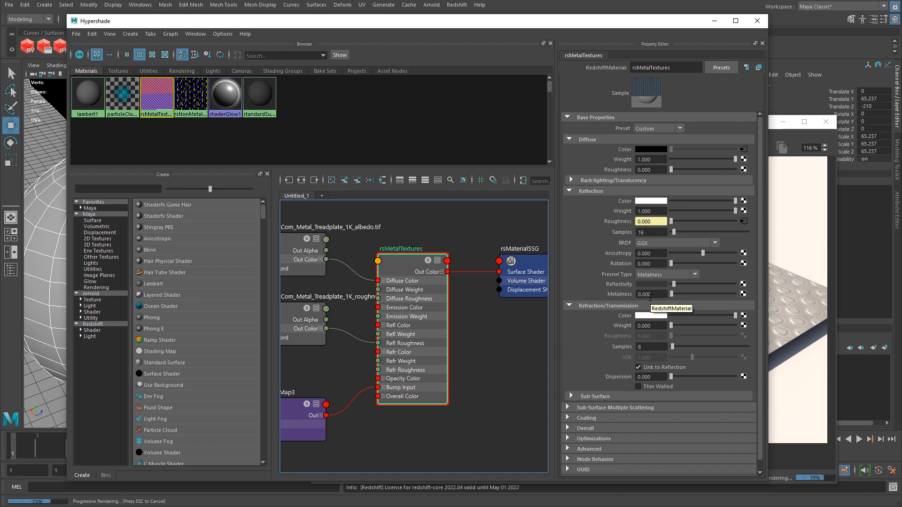
{"action": "left_click", "coordinate": [743, 295]}
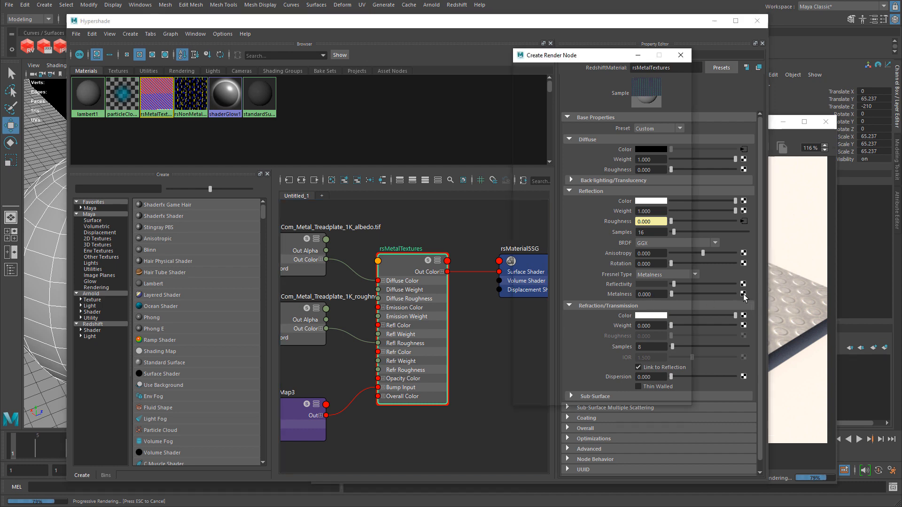
{"action": "scroll", "coordinate": [686, 116], "scroll_direction": "up", "scroll_amount": 2}
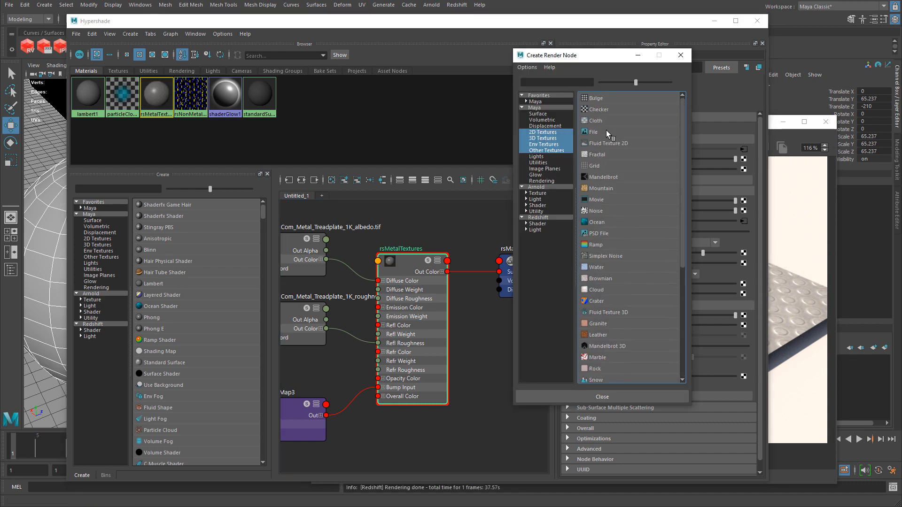
{"action": "left_click", "coordinate": [606, 130]}
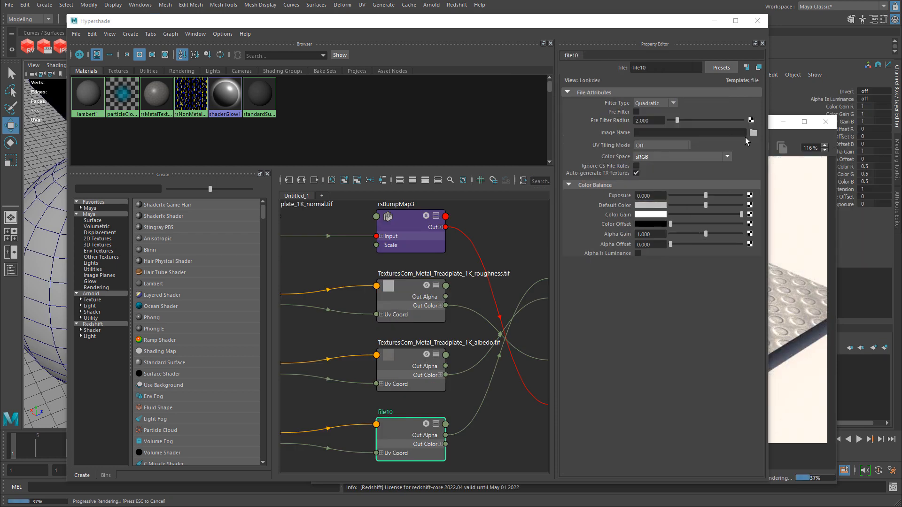
- Load TexturesCom_Metal_Treadplate_1K_metallic.tif into the metalness file texture and set its color space to Raw
{"action": "left_click", "coordinate": [752, 132]}
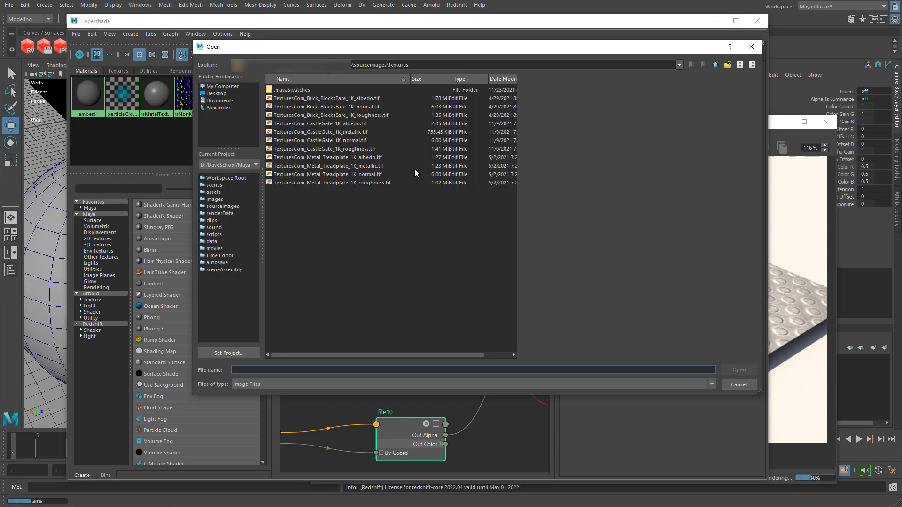
{"action": "left_click", "coordinate": [362, 166]}
{"action": "double_click", "coordinate": [362, 166]}
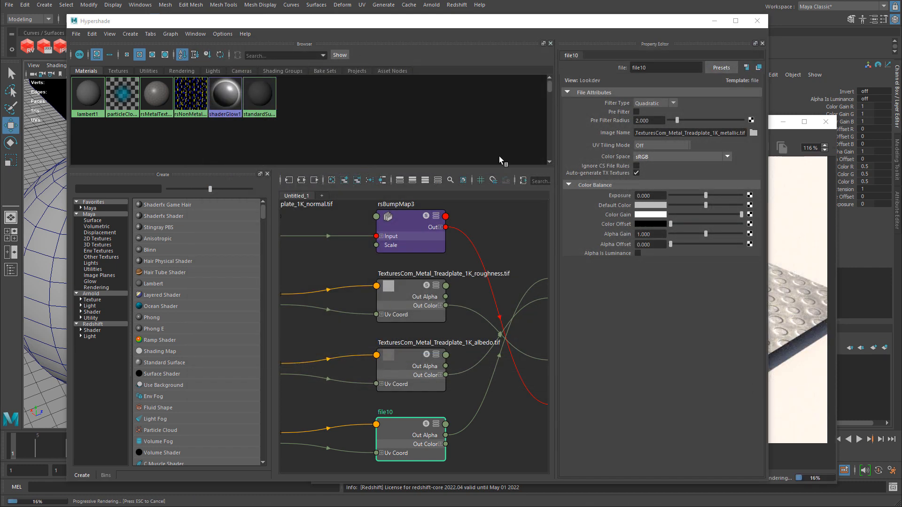
{"action": "left_click", "coordinate": [650, 157]}
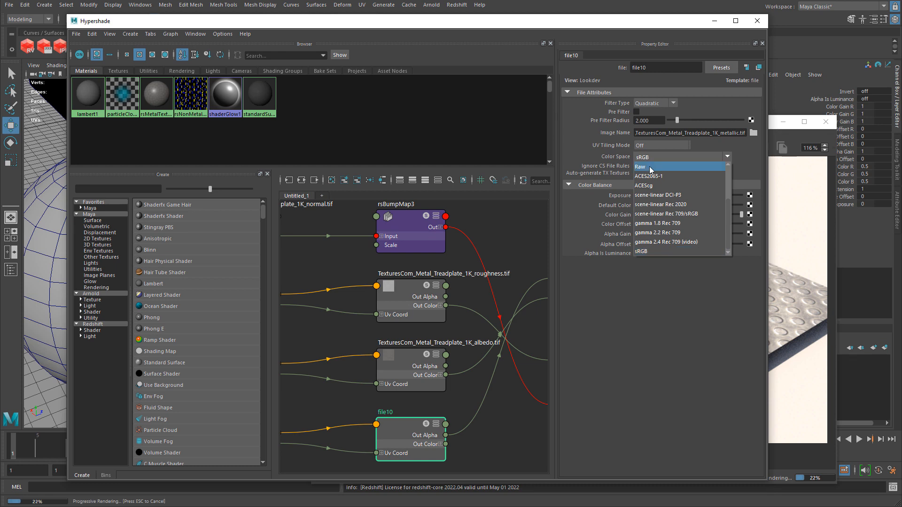
{"action": "left_click", "coordinate": [650, 167]}
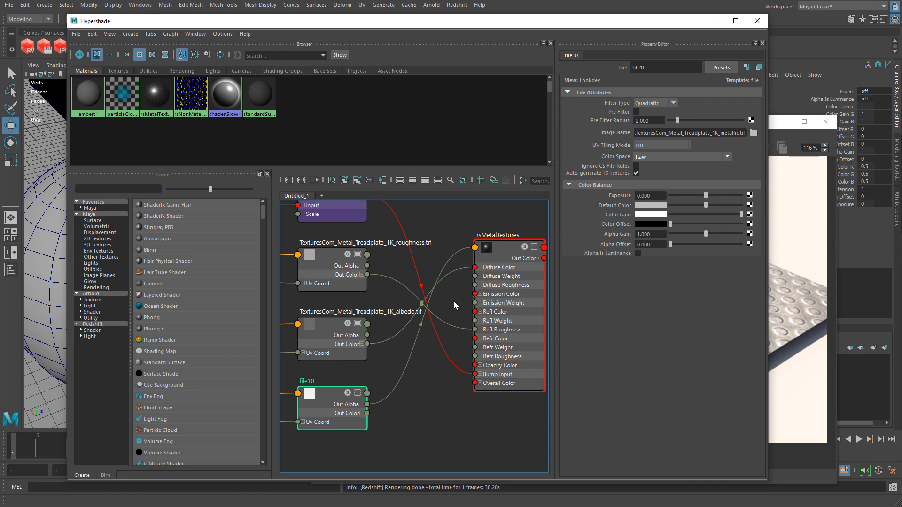
- Inspect how the metallic file texture is connected to the rsMetalTextures node in the graph
{"action": "left_click_drag", "start_coordinate": [507, 220], "coordinate": [513, 255]}
{"action": "middle_click_drag", "start_coordinate": [444, 314], "coordinate": [422, 309], "text": "alt"}
{"action": "left_click_drag", "start_coordinate": [474, 243], "coordinate": [491, 254]}
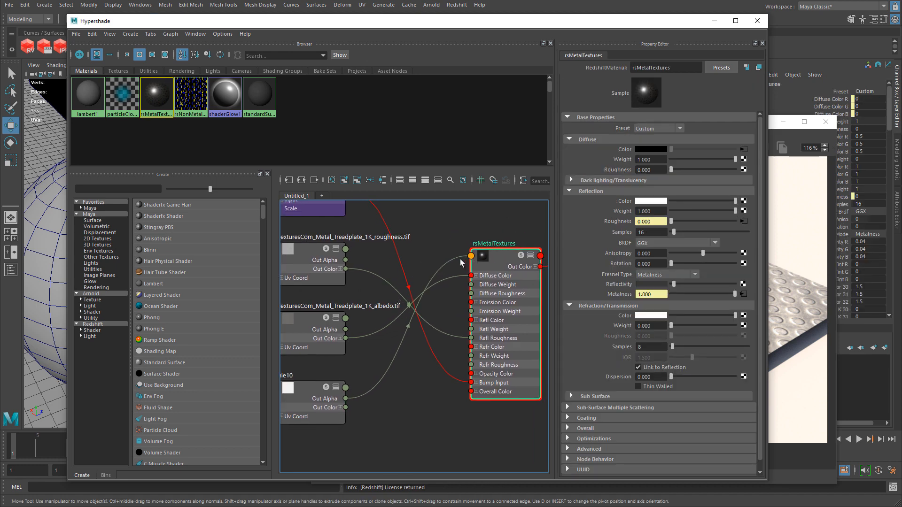
{"action": "middle_click_drag", "start_coordinate": [316, 368], "coordinate": [330, 359], "text": "alt"}
{"action": "left_click", "coordinate": [329, 389]}
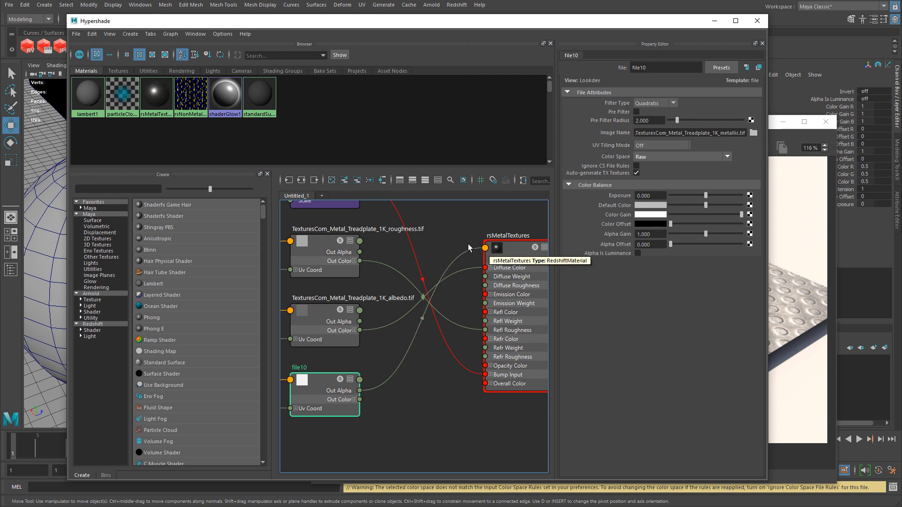
{"action": "middle_click_drag", "start_coordinate": [465, 235], "coordinate": [436, 235], "text": "alt"}
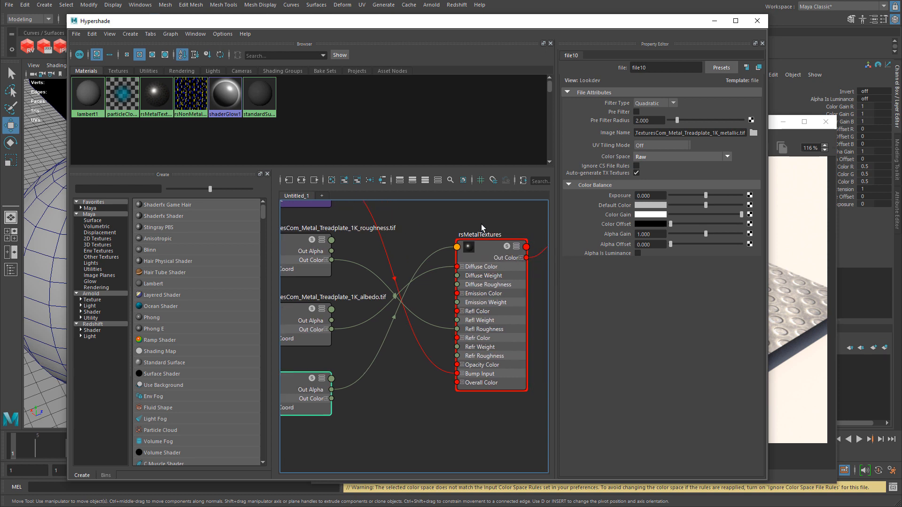
{"action": "left_click", "coordinate": [489, 249]}
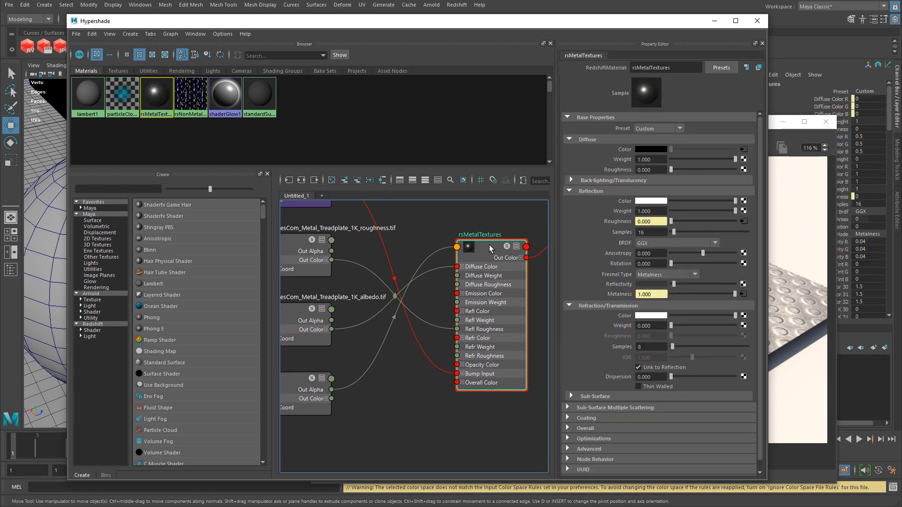
- Compare the collapsed, connected-only, full and custom attribute display modes of the rsMetalTextures node
{"action": "key", "text": "1"}
{"action": "key", "text": "2"}
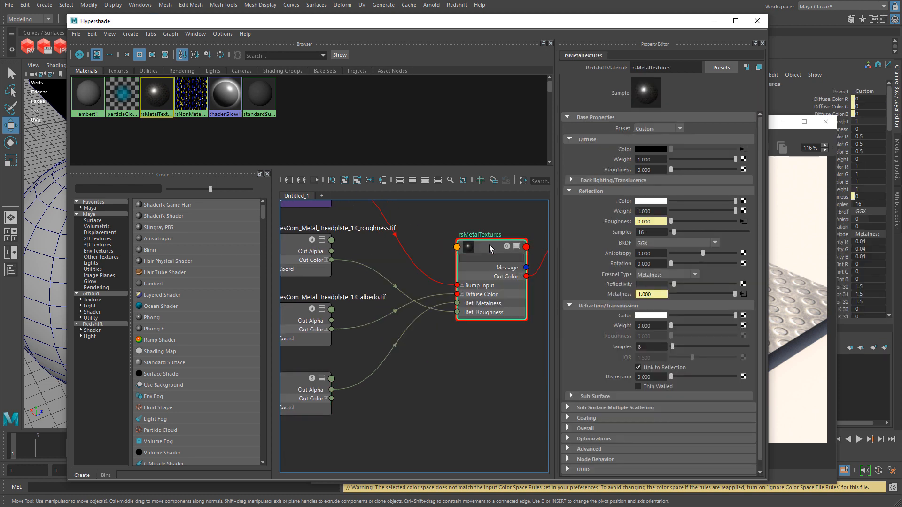
{"action": "key", "text": "3"}
{"action": "key", "text": "4"}
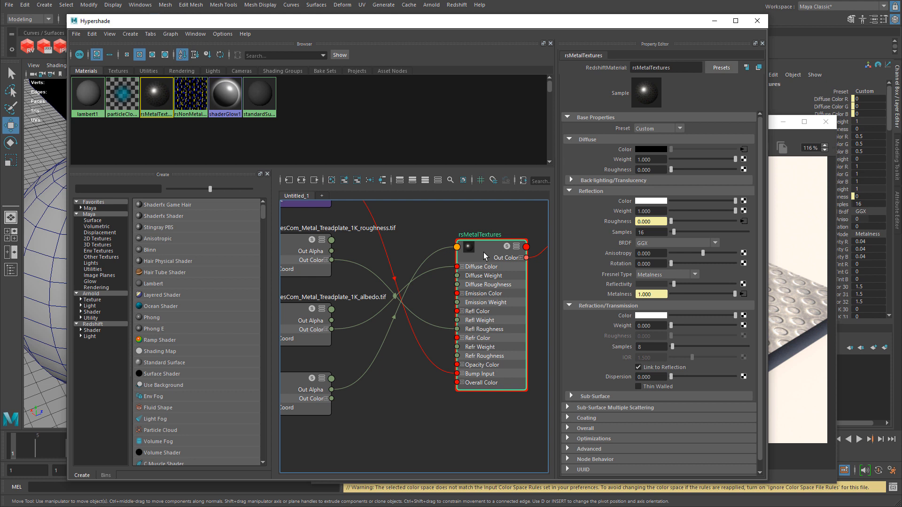
{"action": "key", "text": "1"}
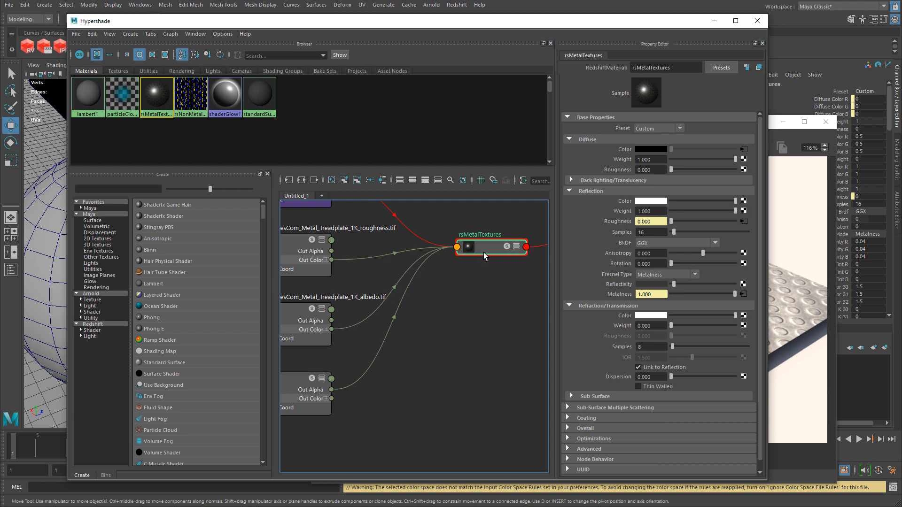
{"action": "key", "text": "2"}
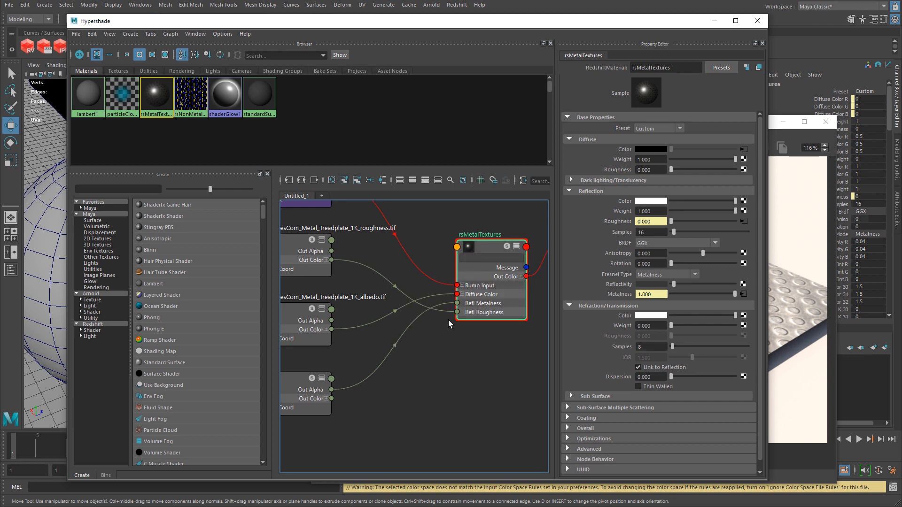
{"action": "key", "text": "3"}
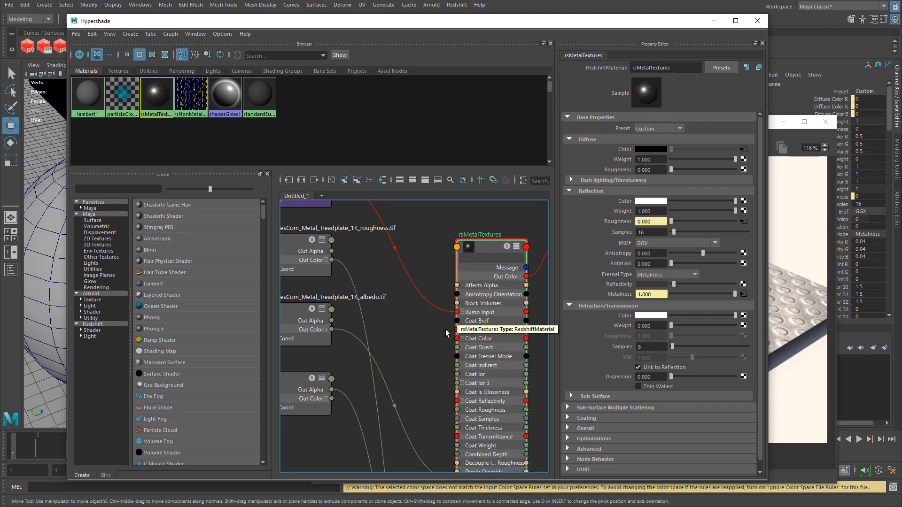
{"action": "right_click_drag", "start_coordinate": [455, 339], "coordinate": [333, 339], "text": "alt"}
{"action": "scroll", "coordinate": [454, 334], "scroll_direction": "up", "scroll_amount": 5}
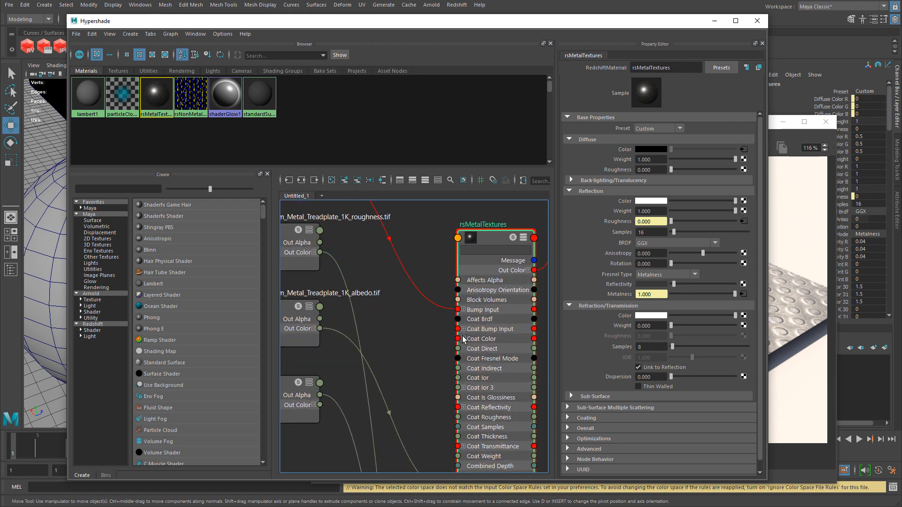
{"action": "key", "text": "4"}
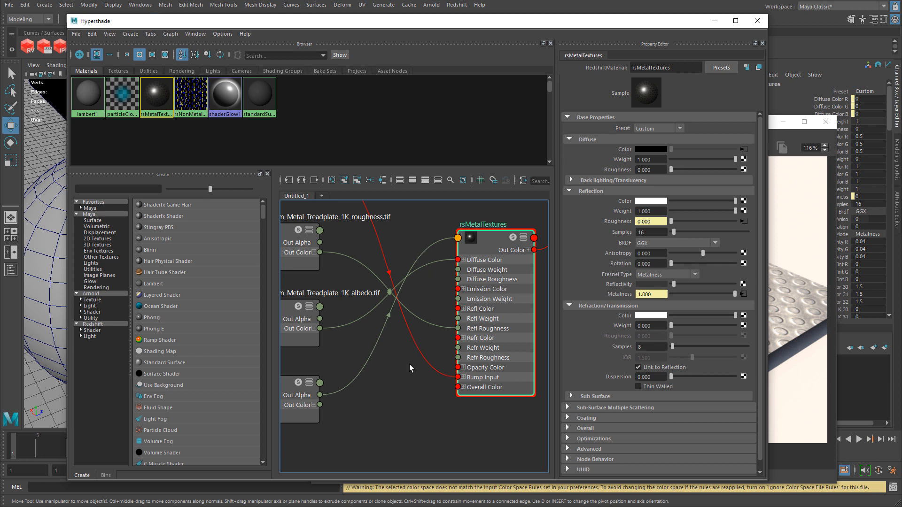
- Show only the connected attributes of rsMetalTextures and connect the metallic file's Out Color R to Refl Metalness
{"action": "key", "text": "2"}
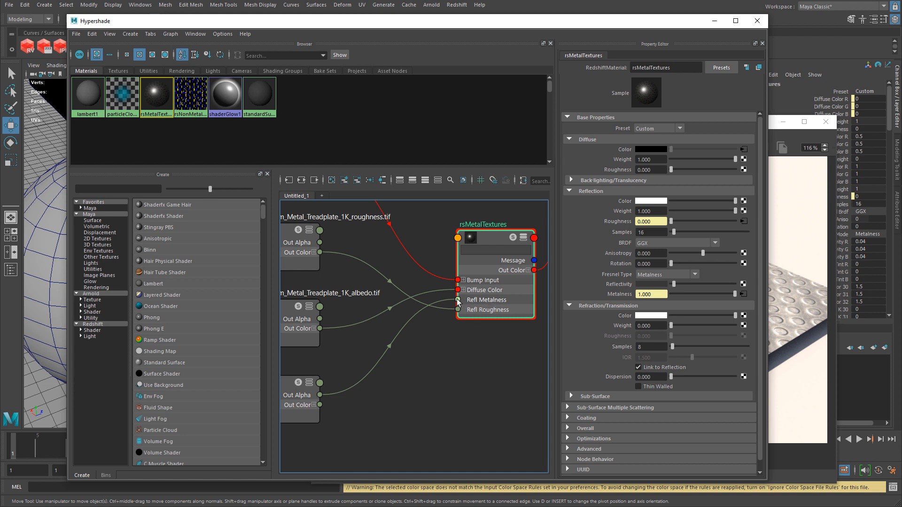
{"action": "left_click", "coordinate": [313, 405]}
{"action": "left_click_drag", "start_coordinate": [319, 415], "coordinate": [325, 414]}
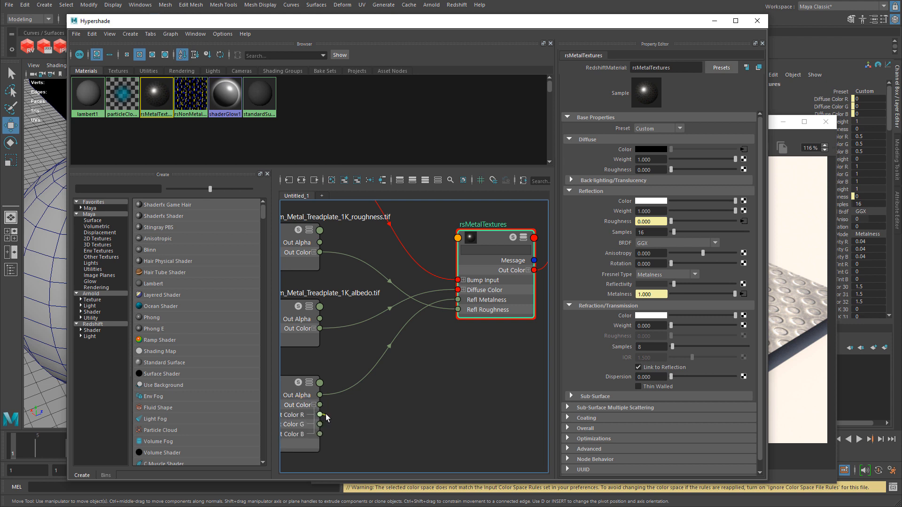
{"action": "left_click_drag", "start_coordinate": [393, 401], "coordinate": [456, 301]}
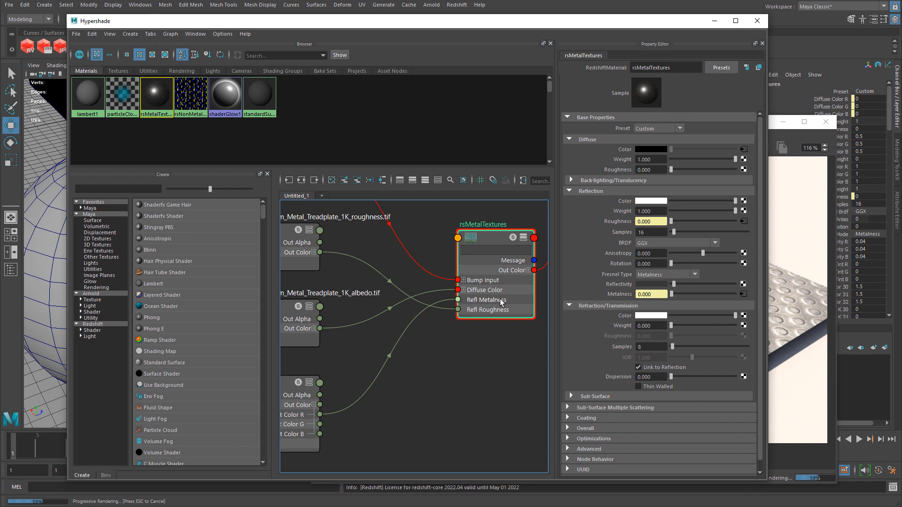
- Close the Hypershade and examine the metallic treadplate on the spheres, floor plane and upright wall from several angles in the render
{"action": "left_click_drag", "start_coordinate": [654, 21], "coordinate": [462, 16]}
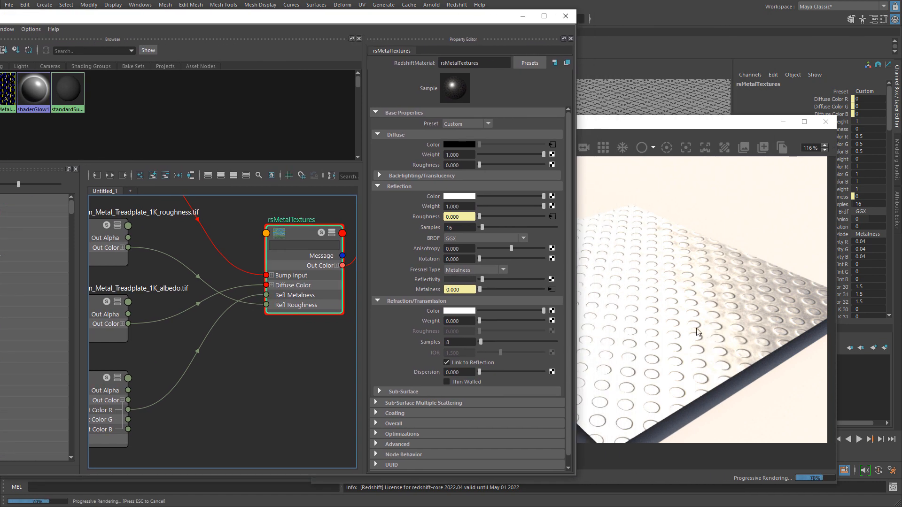
{"action": "left_click", "coordinate": [565, 17]}
{"action": "left_click_drag", "start_coordinate": [238, 149], "coordinate": [140, 175], "text": "alt"}
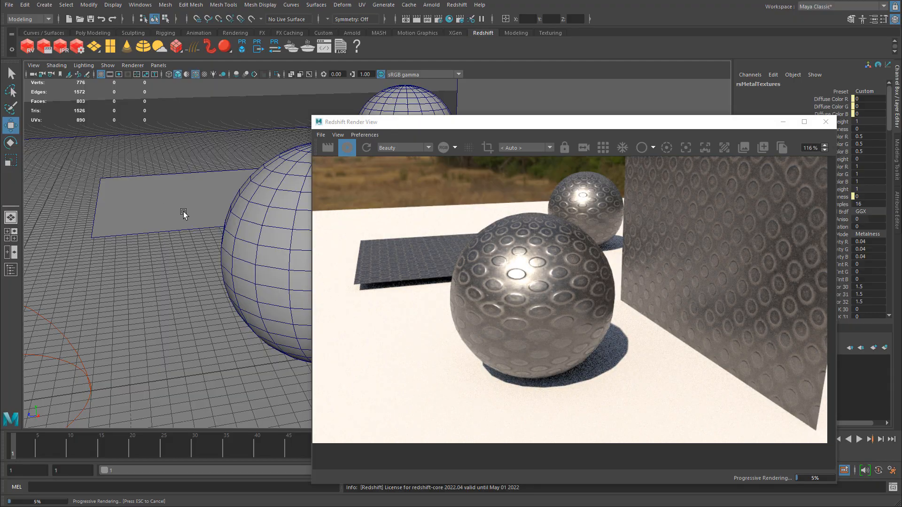
{"action": "mouse_move", "coordinate": [185, 216]}
{"action": "left_mouse_down", "text": "alt"}
{"action": "mouse_move", "coordinate": [155, 207]}
{"action": "mouse_move", "coordinate": [175, 224]}
{"action": "left_mouse_up", "text": "alt"}
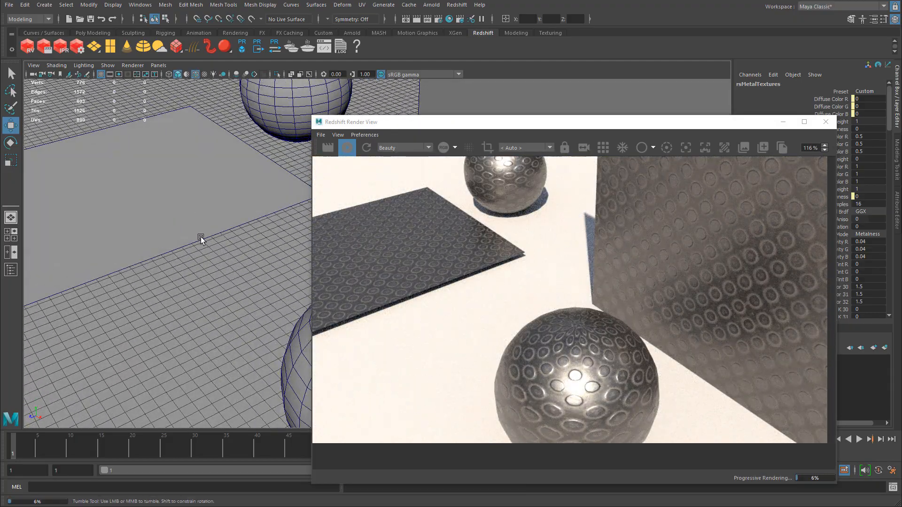
{"action": "left_click_drag", "start_coordinate": [199, 240], "coordinate": [141, 235], "text": "alt"}
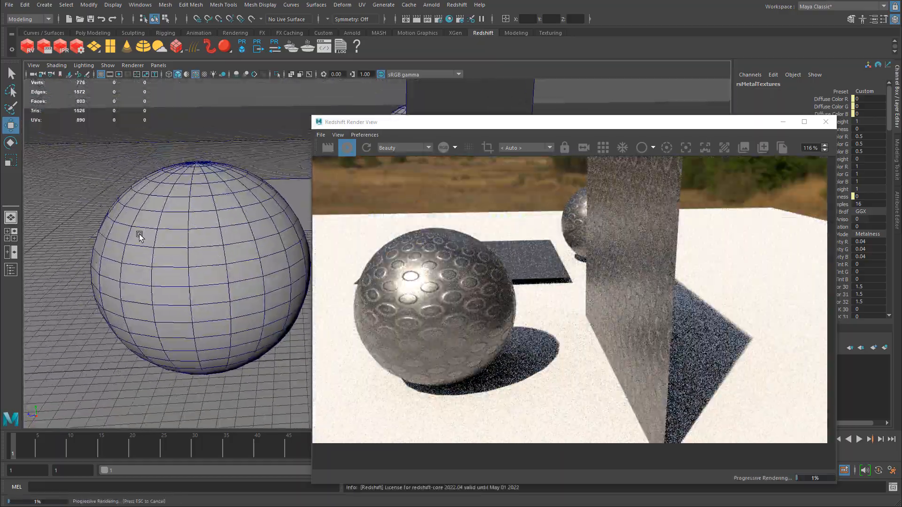
{"action": "middle_click_drag", "start_coordinate": [137, 234], "coordinate": [125, 215], "text": "alt"}
{"action": "right_click_drag", "start_coordinate": [125, 215], "coordinate": [169, 223], "text": "alt"}
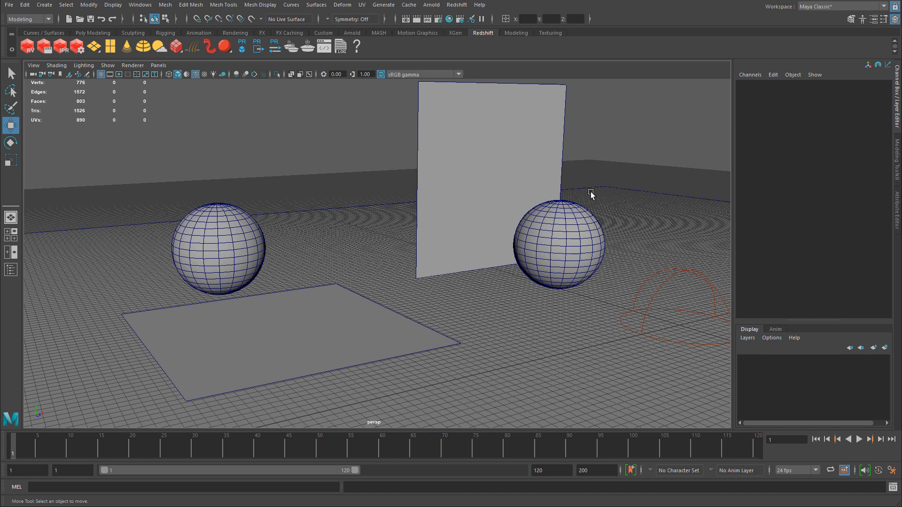
- Switch to Windows Photo Viewer, compare the TexturesCom_CastleGate_1K albedo and metallic maps, and return to Maya
{"action": "key", "text": "alt+Tab"}
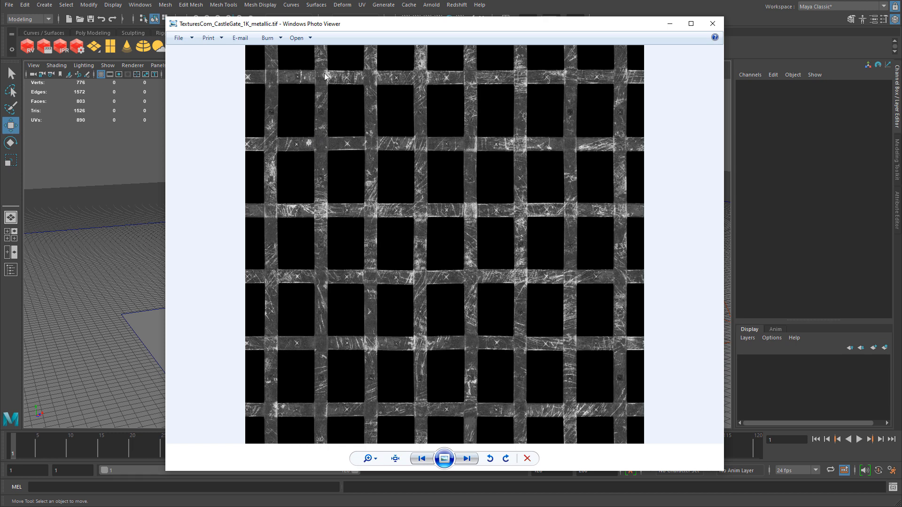
{"action": "key", "text": "Left"}
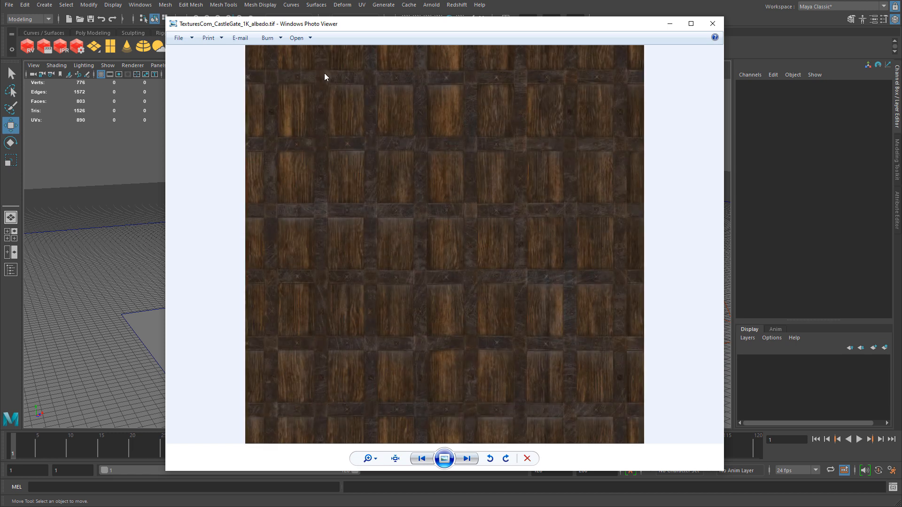
{"action": "scroll", "coordinate": [356, 147], "scroll_direction": "up", "scroll_amount": 3}
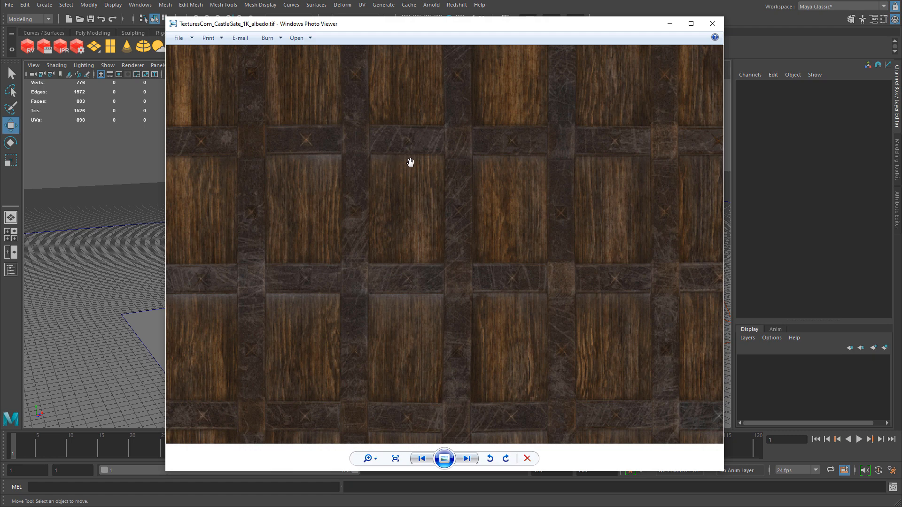
{"action": "scroll", "coordinate": [410, 162], "scroll_direction": "down", "scroll_amount": 3}
{"action": "key", "text": "Right"}
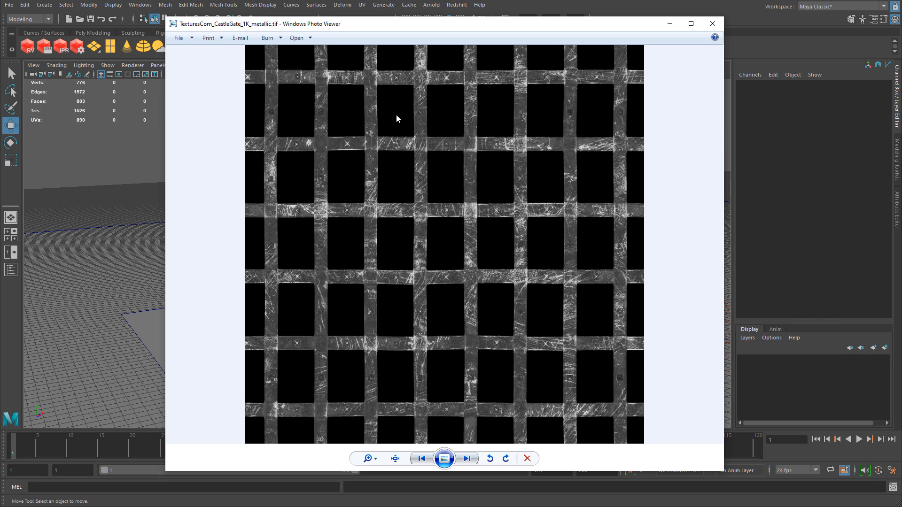
{"action": "key", "text": "alt+Tab"}
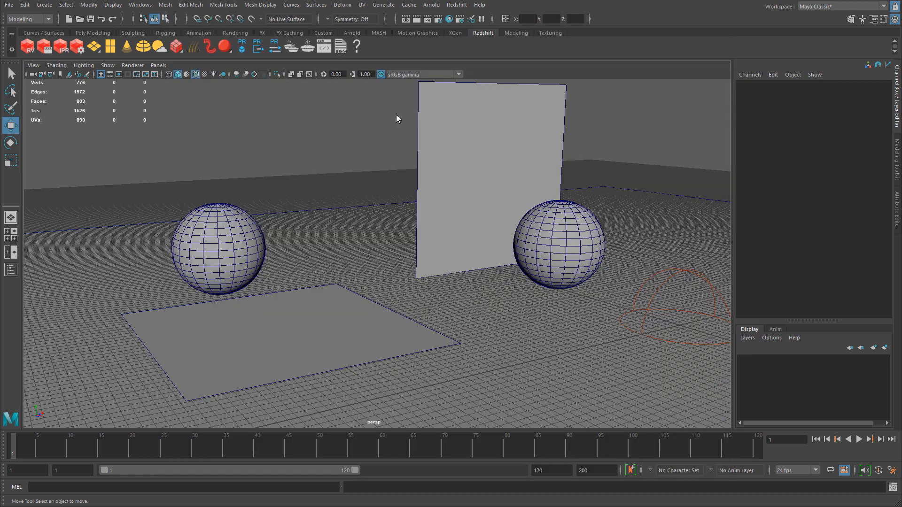
- Open the Hypershade, create a new Redshift material and name it rsMetalCombo
{"action": "left_click", "coordinate": [449, 19]}
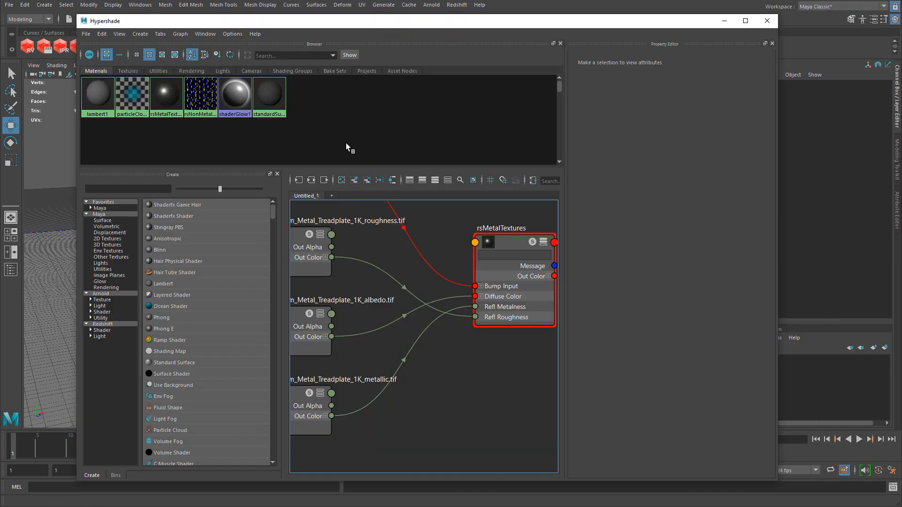
{"action": "left_click", "coordinate": [112, 324]}
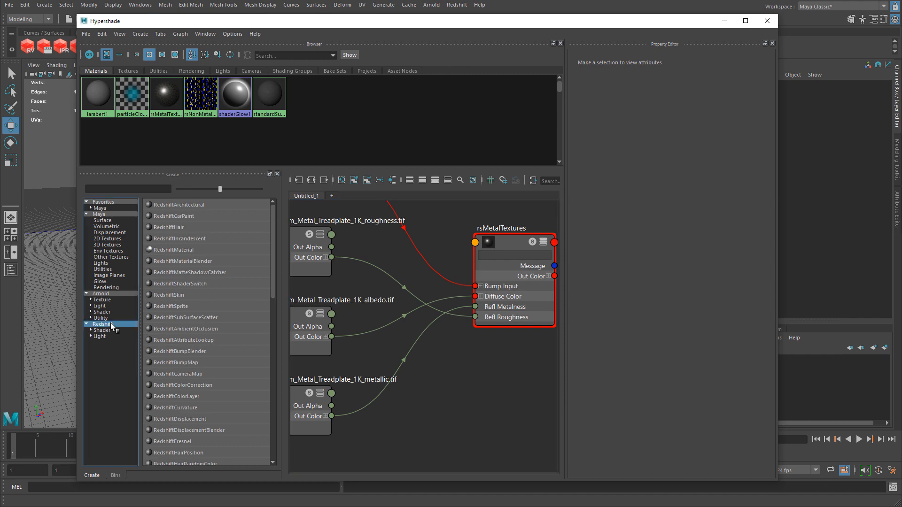
{"action": "left_click", "coordinate": [181, 250]}
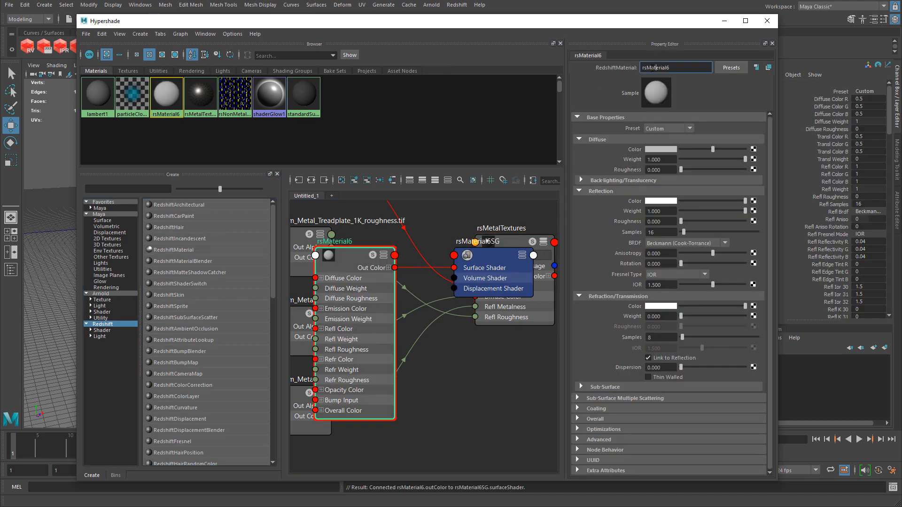
{"action": "left_click_drag", "start_coordinate": [647, 67], "coordinate": [714, 67]}
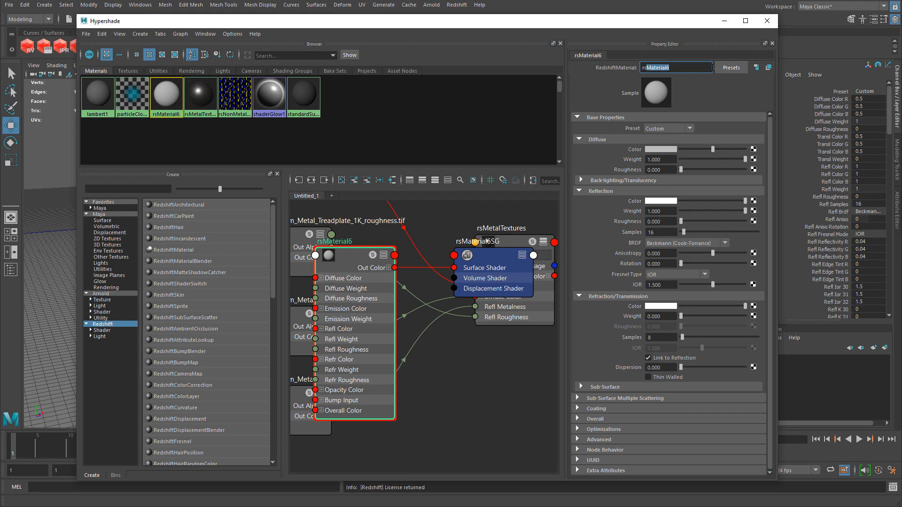
{"action": "type", "text": "MetalCombo"}
{"action": "key", "text": "Return"}
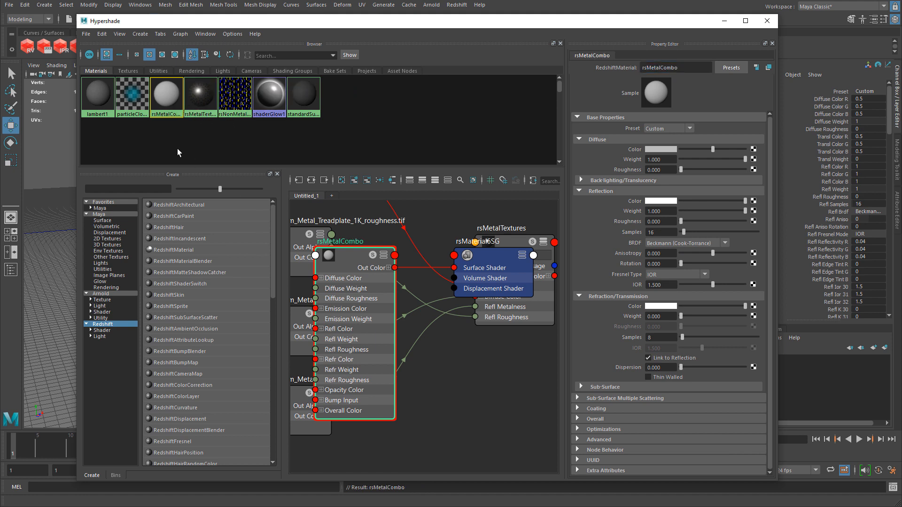
- Graph only the rsMetalCombo network and set its reflection BRDF to GGX and its Fresnel Type to Metalness
{"action": "right_click_drag", "start_coordinate": [166, 92], "coordinate": [172, 120]}
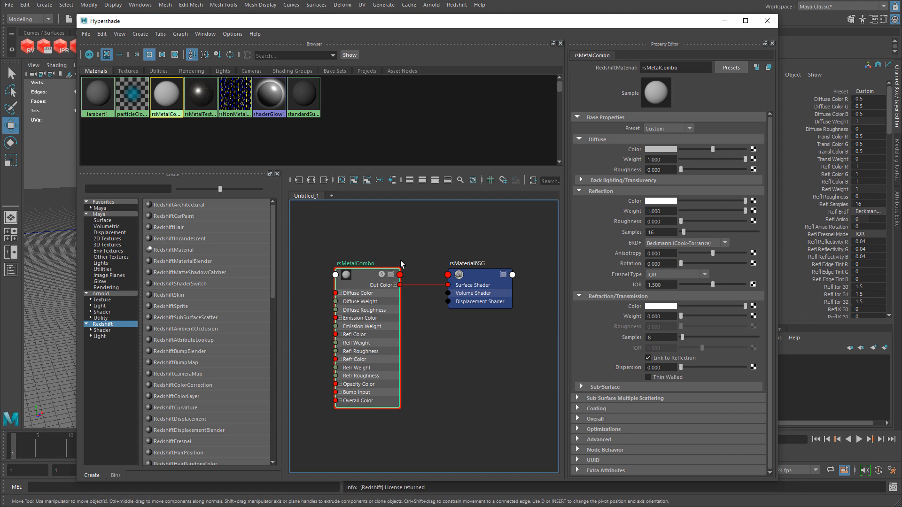
{"action": "left_click_drag", "start_coordinate": [351, 216], "coordinate": [376, 304]}
{"action": "left_click", "coordinate": [664, 243]}
{"action": "left_click", "coordinate": [667, 260]}
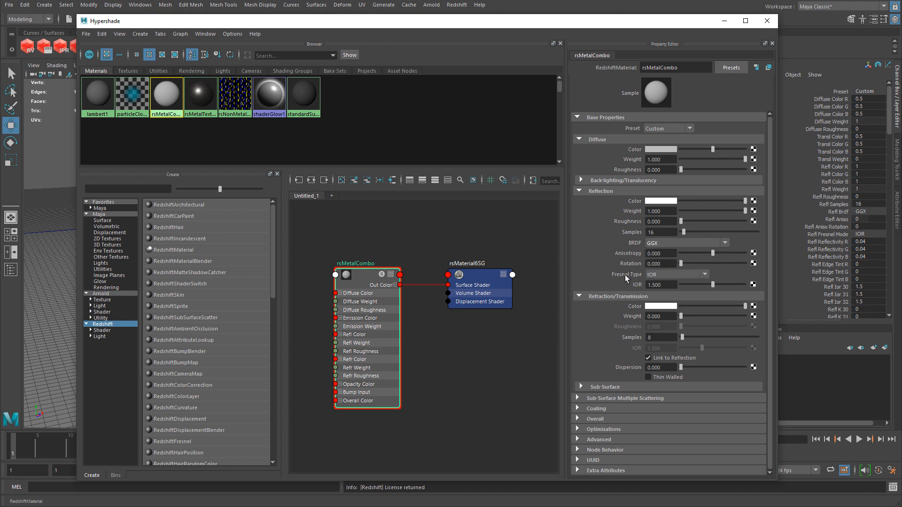
{"action": "left_click", "coordinate": [659, 275]}
{"action": "left_click", "coordinate": [661, 303]}
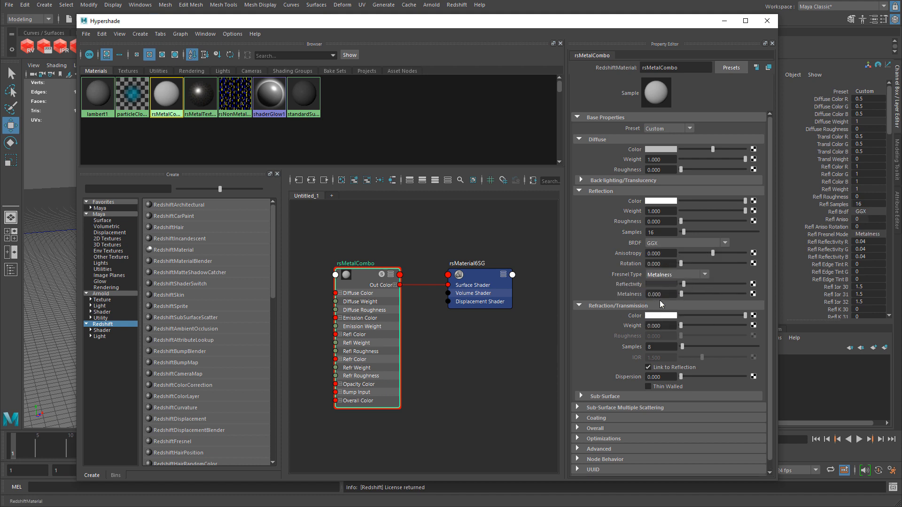
- Map the diffuse color of rsMetalCombo with a file texture using TexturesCom_CastleGate_1K_albedo.tif
{"action": "left_click", "coordinate": [753, 150]}
{"action": "left_click", "coordinate": [601, 132]}
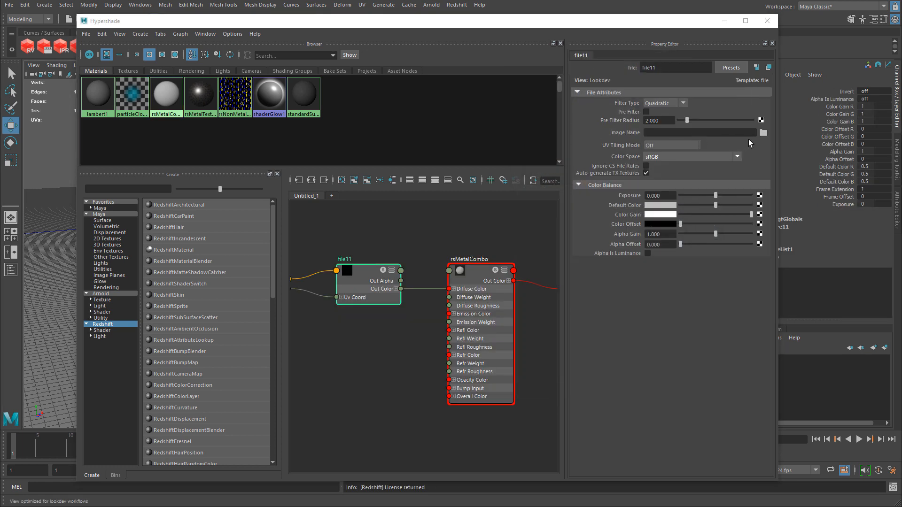
{"action": "left_click", "coordinate": [763, 133]}
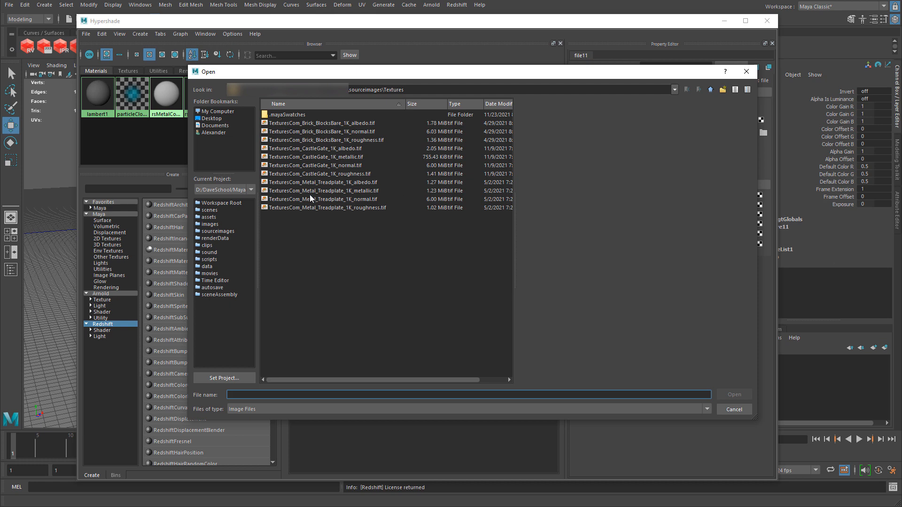
{"action": "left_click", "coordinate": [328, 149]}
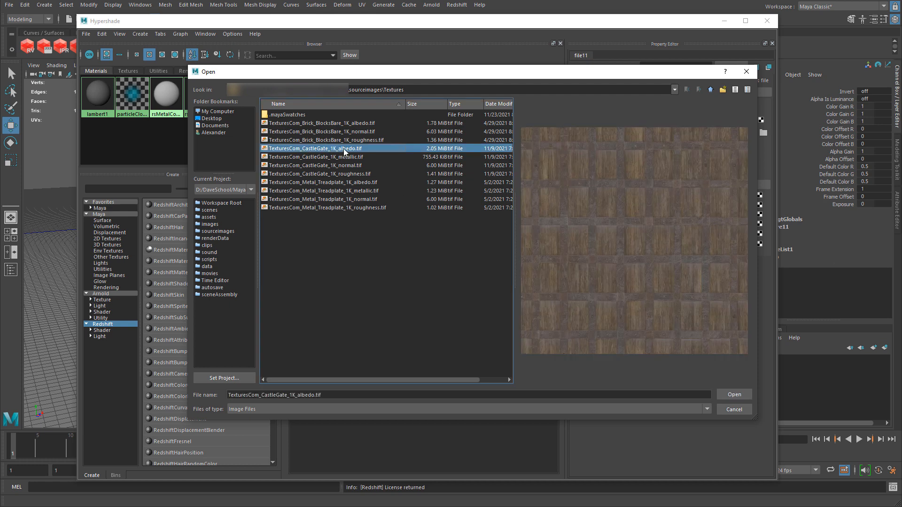
{"action": "double_click", "coordinate": [345, 148]}
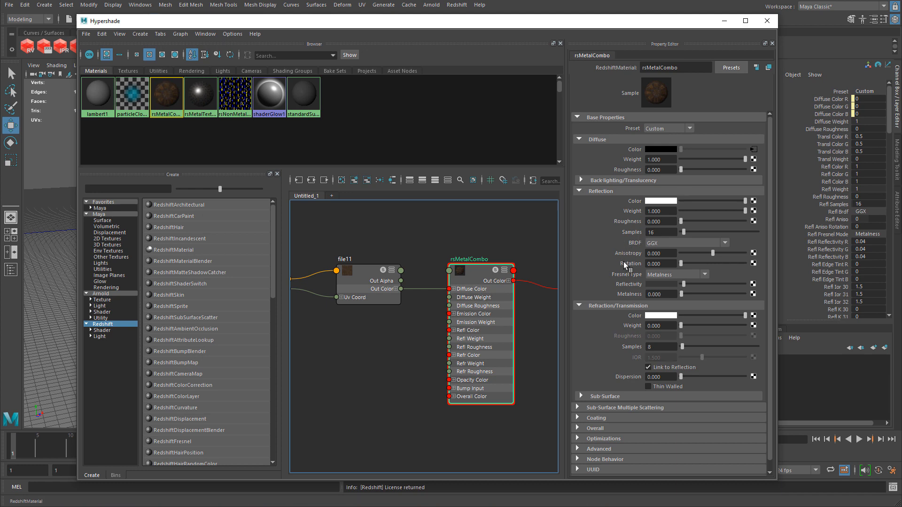
- Map the reflection roughness of rsMetalCombo with TexturesCom_CastleGate_1K_roughness.tif and set that file's color space to Raw
{"action": "left_click", "coordinate": [754, 220]}
{"action": "left_click", "coordinate": [595, 133]}
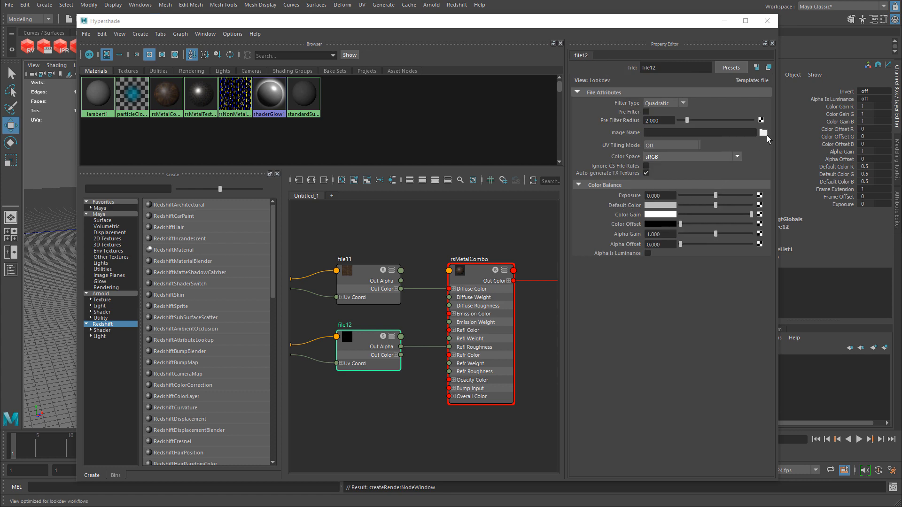
{"action": "left_click", "coordinate": [766, 134]}
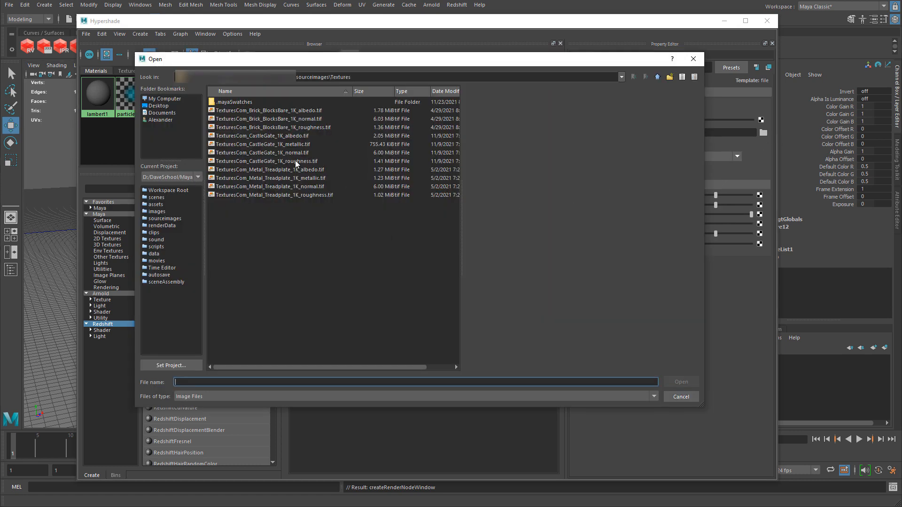
{"action": "left_click", "coordinate": [296, 161]}
{"action": "double_click", "coordinate": [307, 162]}
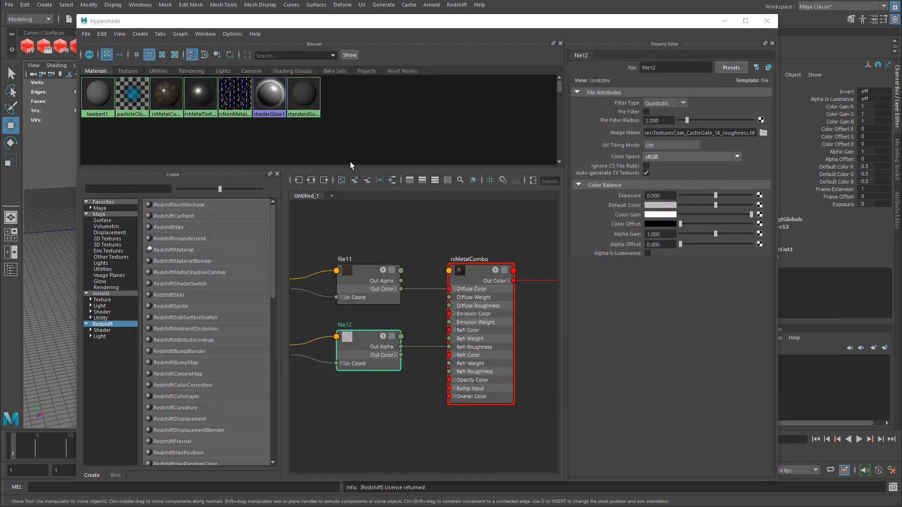
{"action": "left_click", "coordinate": [660, 157]}
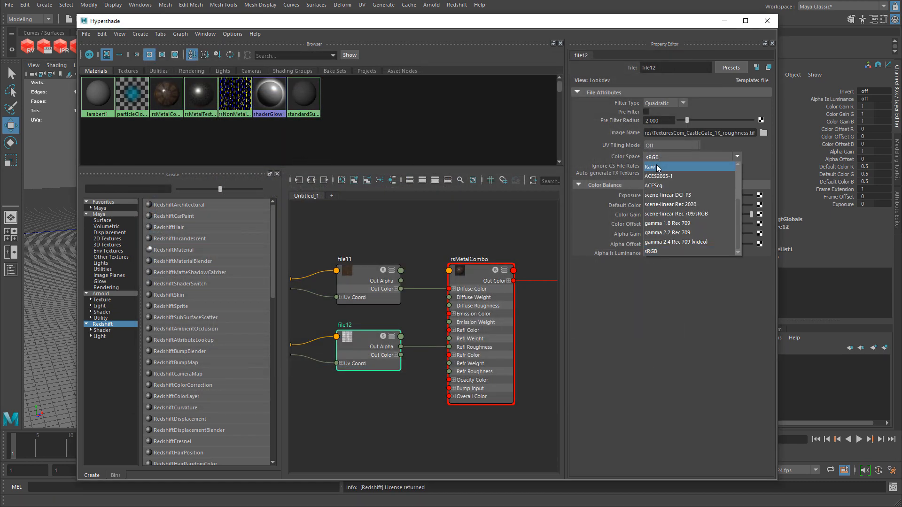
{"action": "left_click", "coordinate": [658, 165]}
- Replace the roughness file's alpha link by connecting its Out Color R to Refl Roughness on rsMetalCombo
{"action": "mouse_move", "coordinate": [368, 337]}
{"action": "left_mouse_down"}
{"action": "mouse_move", "coordinate": [354, 327]}
{"action": "mouse_move", "coordinate": [357, 335]}
{"action": "left_mouse_up"}
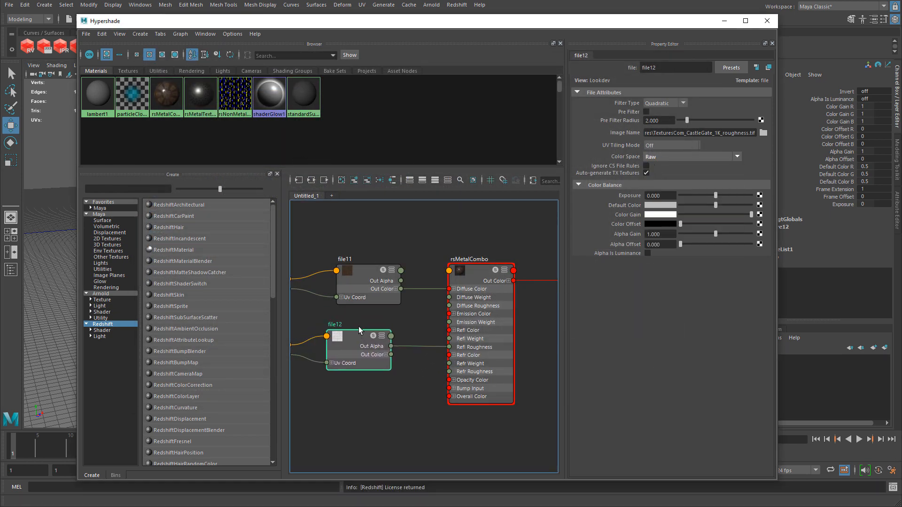
{"action": "left_click", "coordinate": [386, 355]}
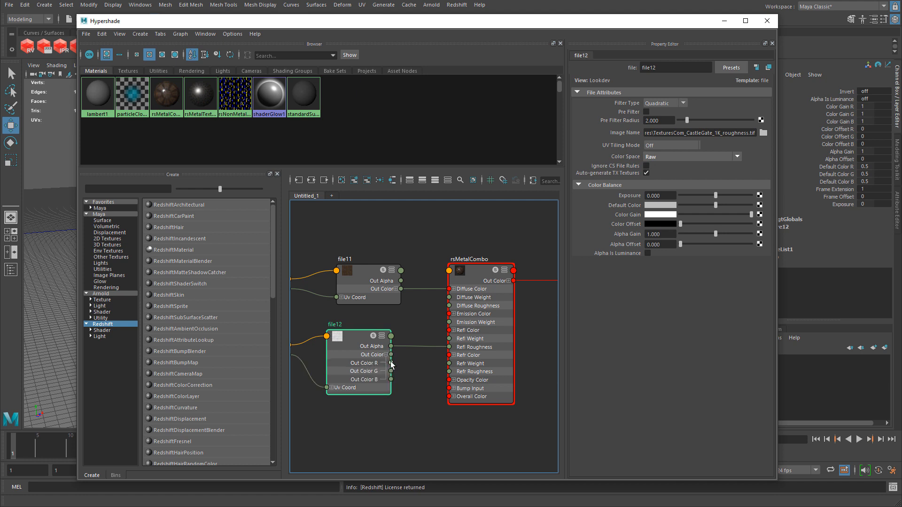
{"action": "left_click_drag", "start_coordinate": [391, 363], "coordinate": [450, 348]}
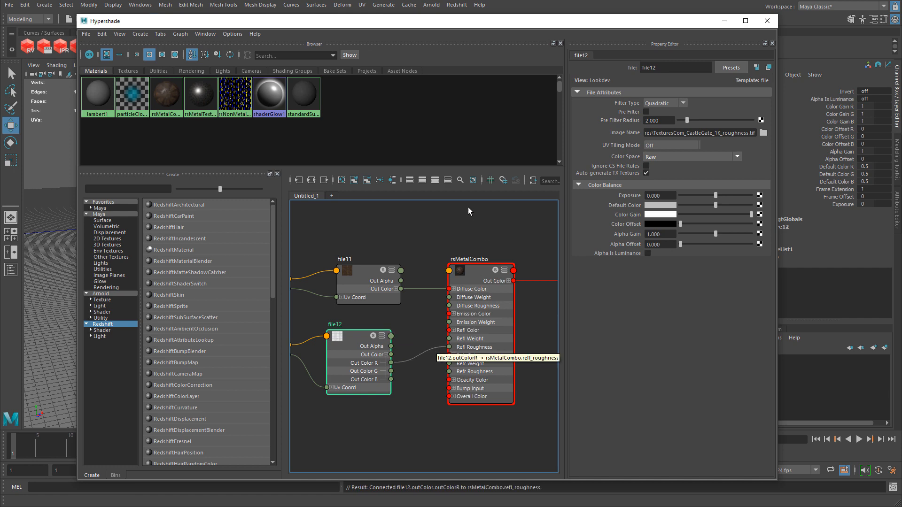
- Add a Redshift bump map node with a file texture to the overall Bump Map attribute of rsMetalCombo
{"action": "left_click", "coordinate": [487, 286]}
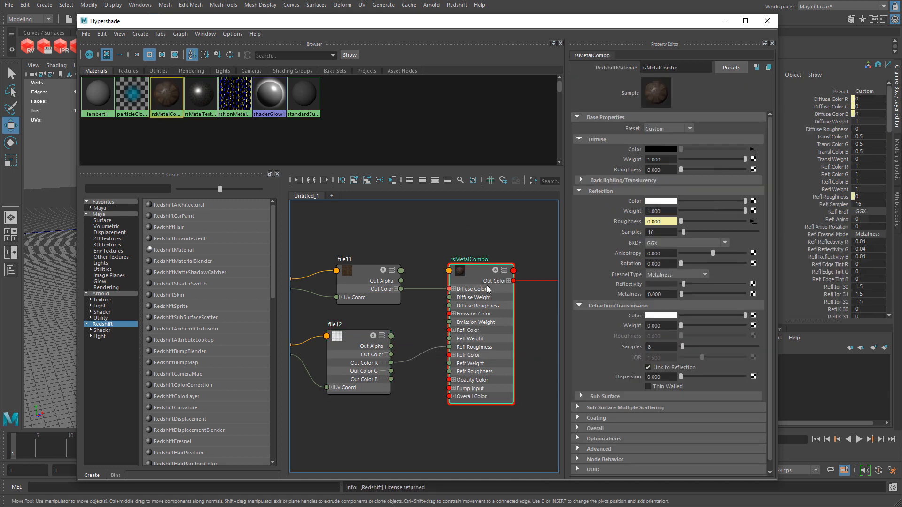
{"action": "scroll", "coordinate": [630, 372], "scroll_direction": "down", "scroll_amount": 1}
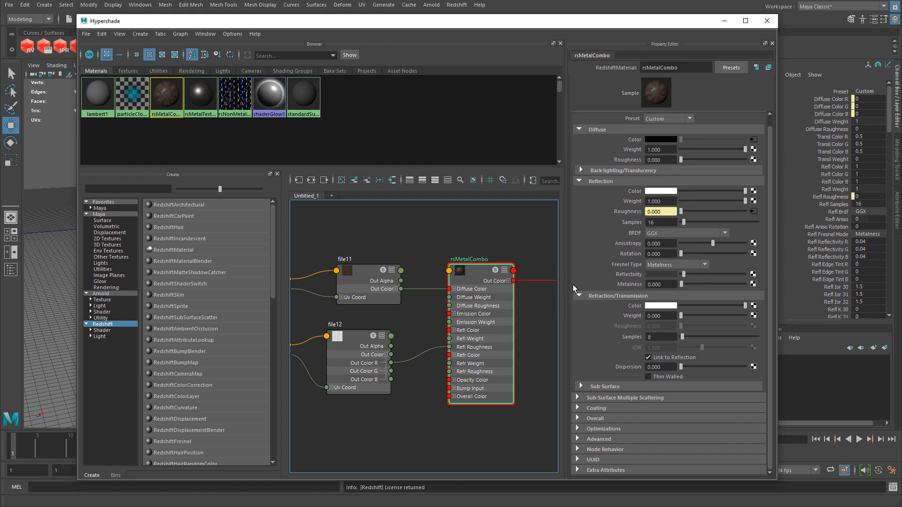
{"action": "left_click", "coordinate": [607, 419]}
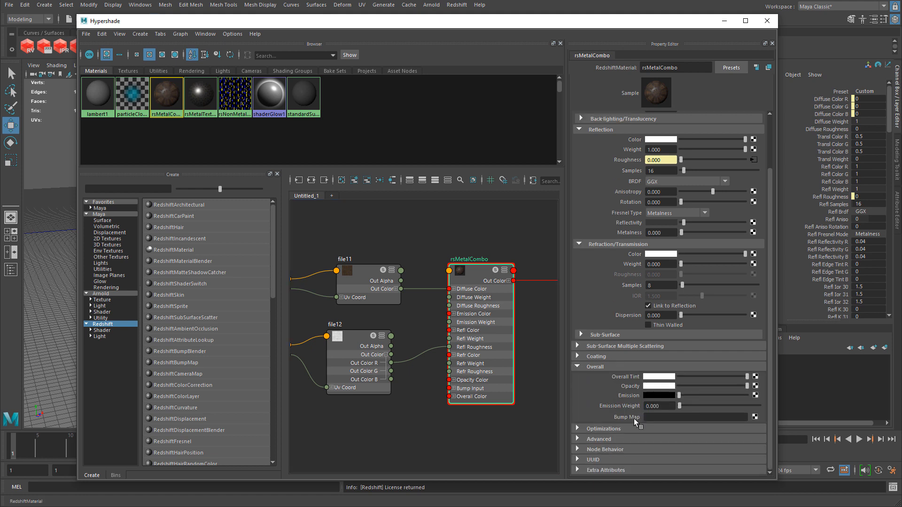
{"action": "left_click", "coordinate": [754, 416]}
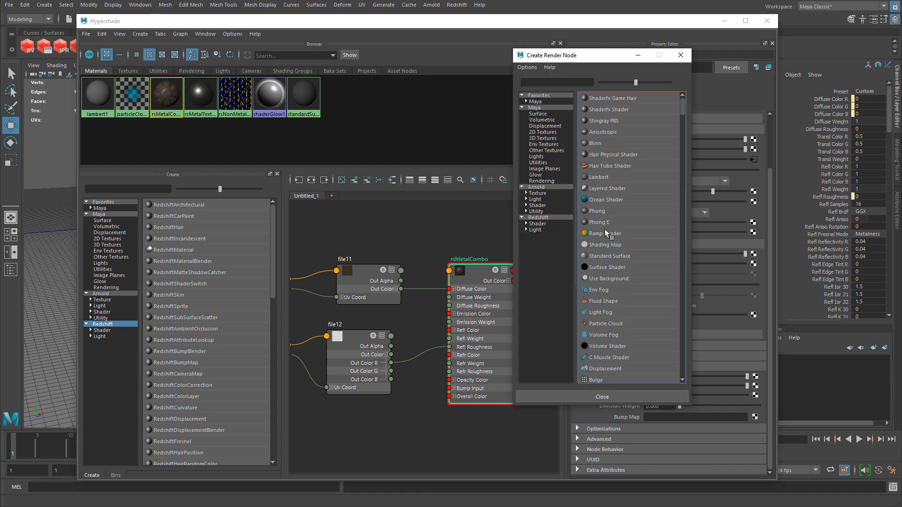
{"action": "scroll", "coordinate": [606, 232], "scroll_direction": "down", "scroll_amount": 4}
{"action": "left_click", "coordinate": [607, 280]}
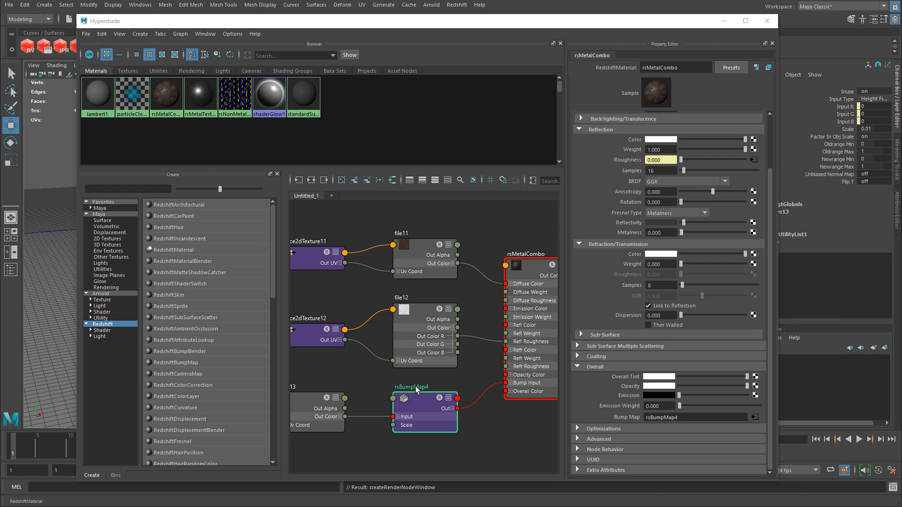
- Load TexturesCom_CastleGate_1K_normal.tif into the bump node's input file texture and set its color space to Raw
{"action": "left_click", "coordinate": [427, 408]}
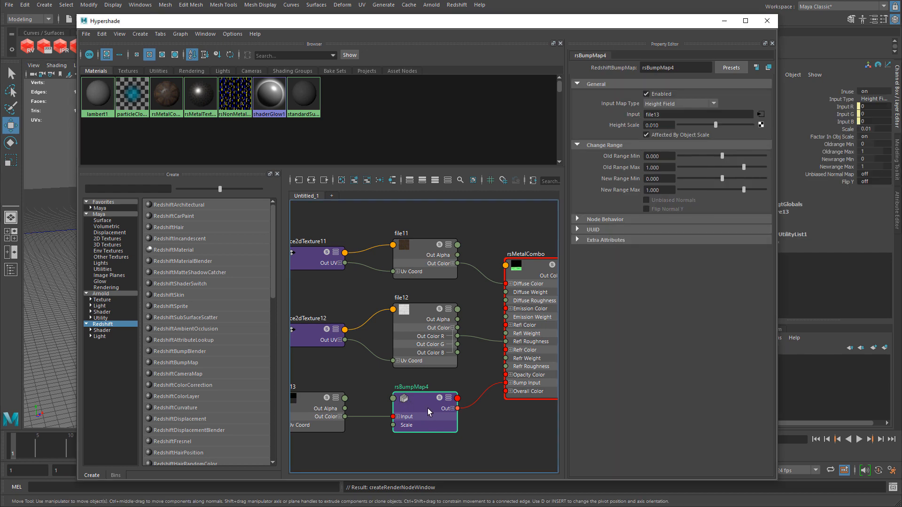
{"action": "left_click", "coordinate": [760, 114]}
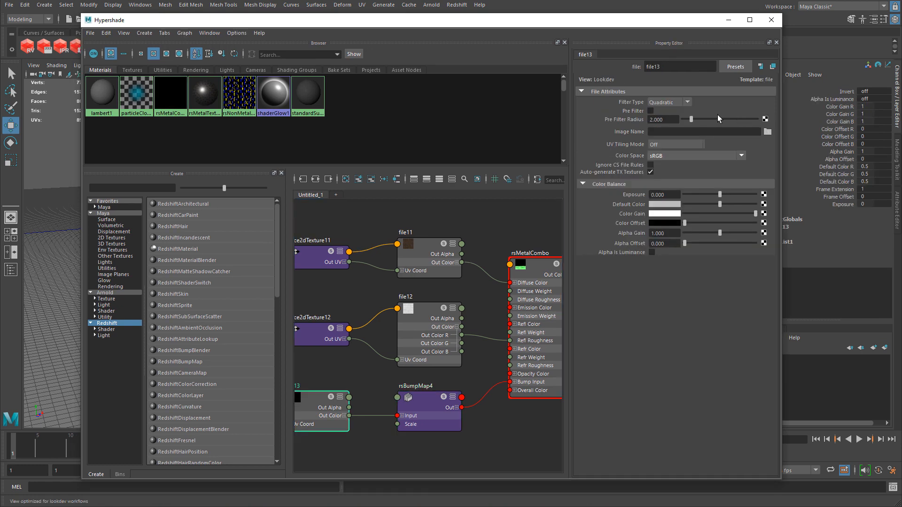
{"action": "left_click", "coordinate": [768, 132]}
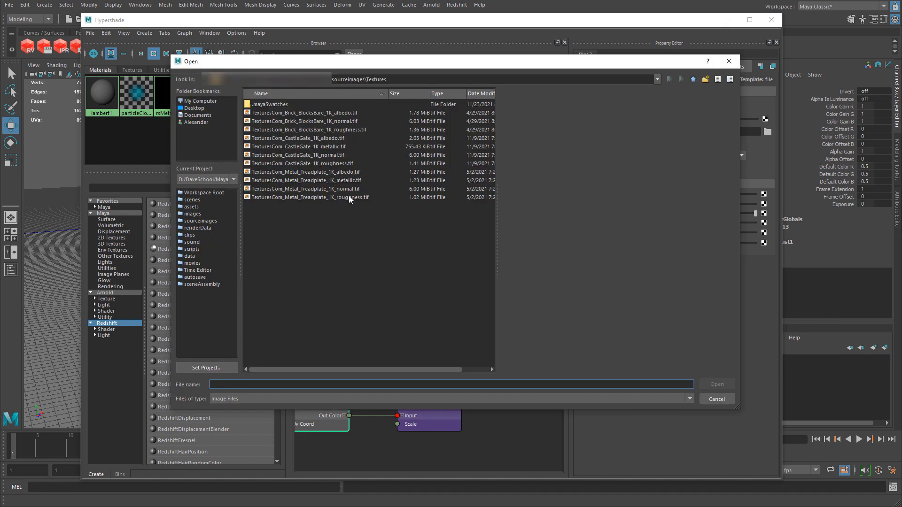
{"action": "left_click", "coordinate": [348, 188]}
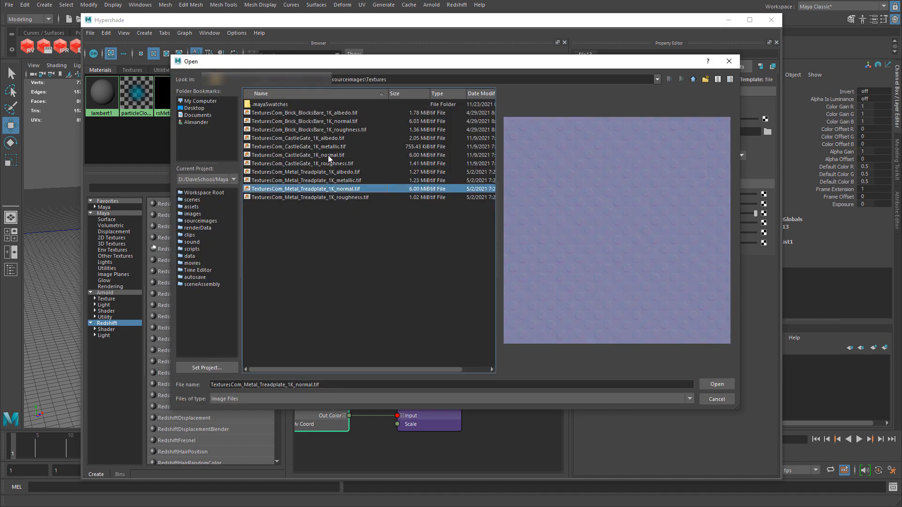
{"action": "left_click", "coordinate": [327, 155]}
{"action": "double_click", "coordinate": [328, 155]}
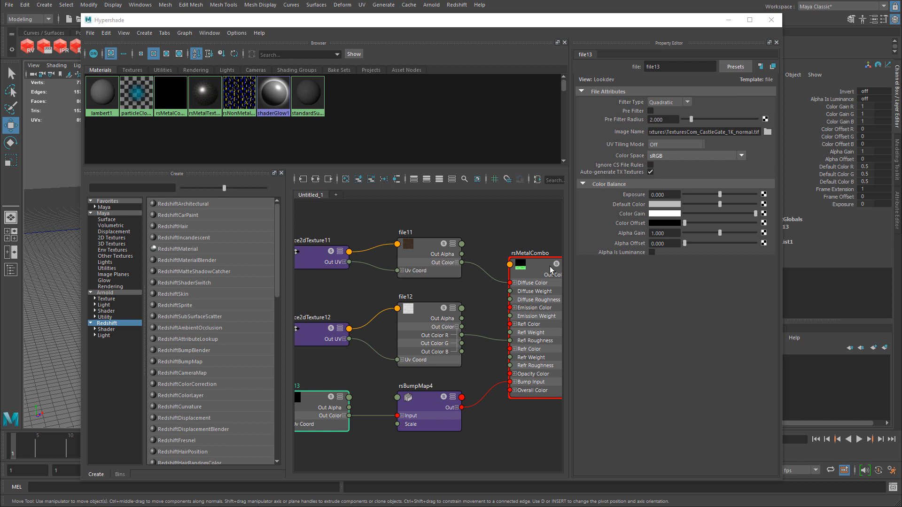
{"action": "left_click", "coordinate": [664, 160]}
{"action": "left_click", "coordinate": [663, 155]}
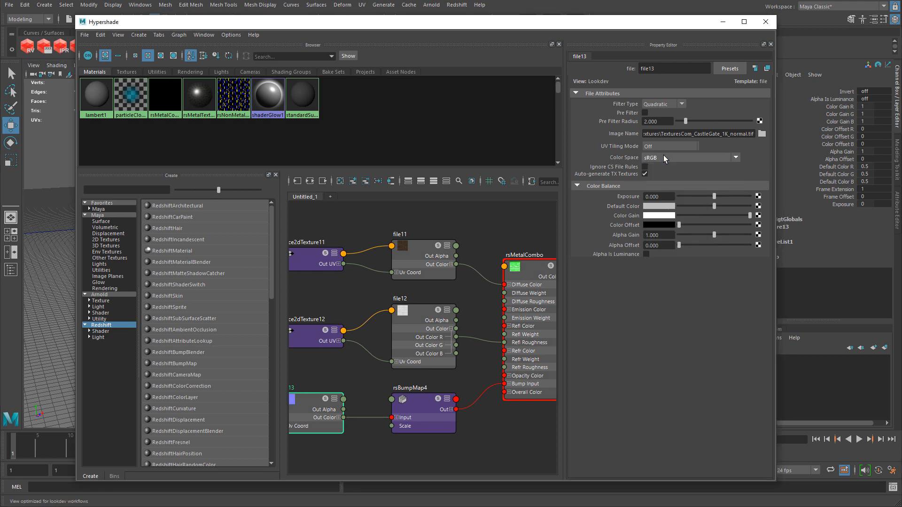
{"action": "left_click", "coordinate": [663, 156]}
{"action": "left_click", "coordinate": [661, 168]}
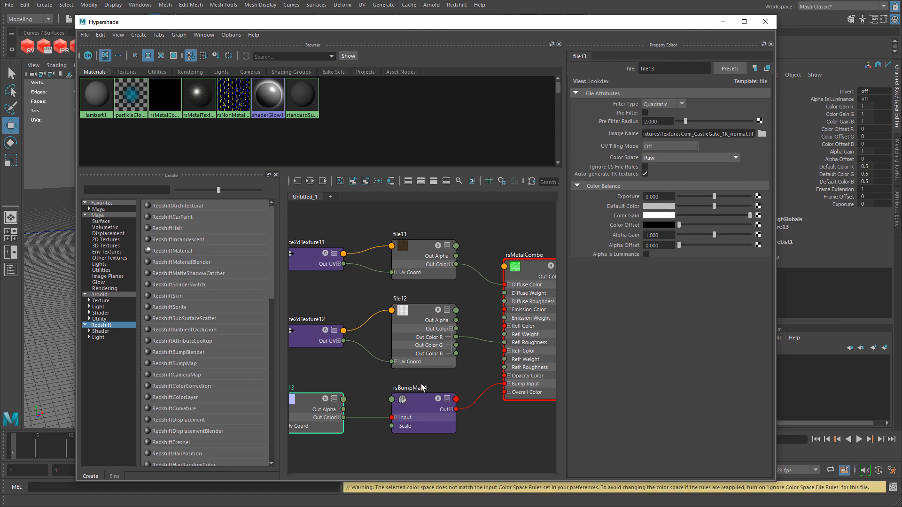
- Set the bump node's Input Map Type to Tangent-Space Normal and reselect rsMetalCombo
{"action": "left_click", "coordinate": [422, 410]}
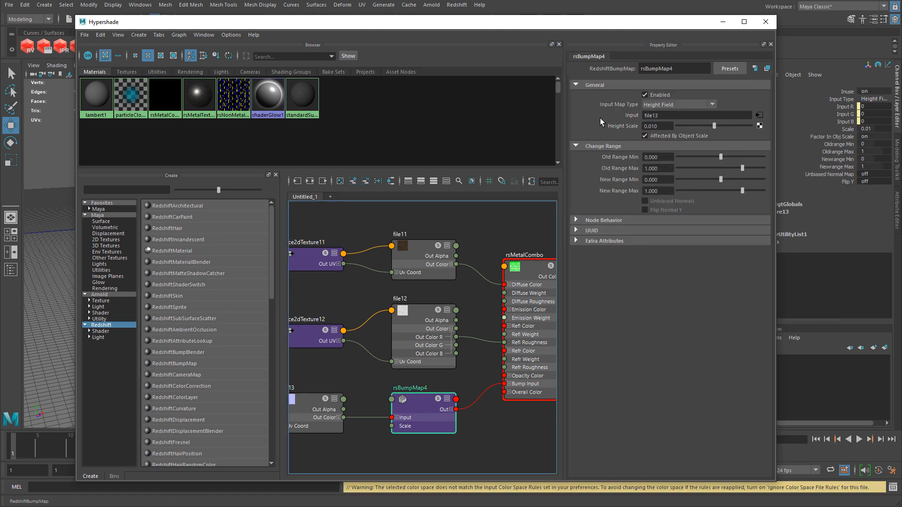
{"action": "left_click", "coordinate": [665, 109]}
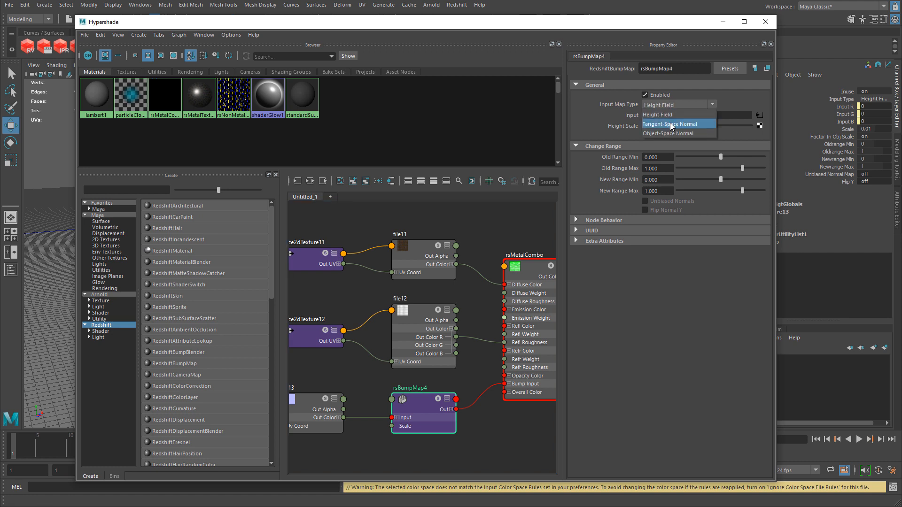
{"action": "left_click", "coordinate": [672, 124]}
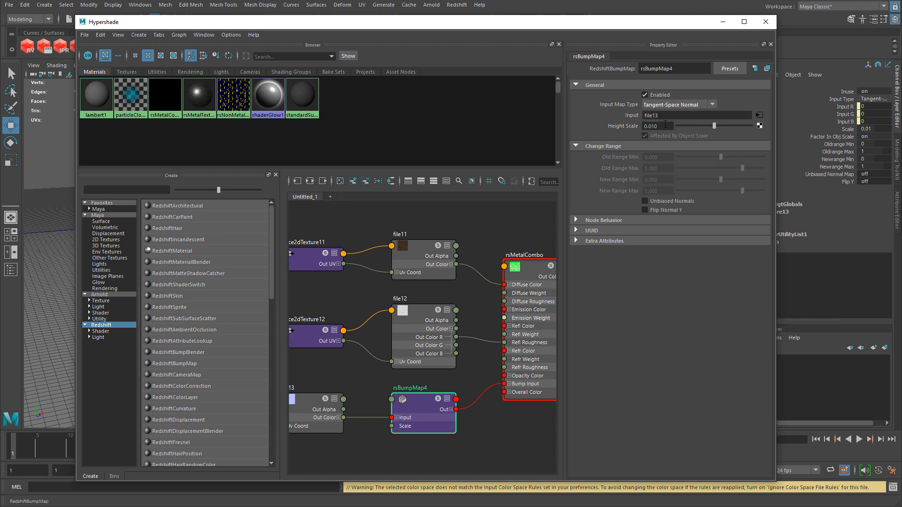
{"action": "key", "text": "Tab"}
{"action": "left_click", "coordinate": [527, 266]}
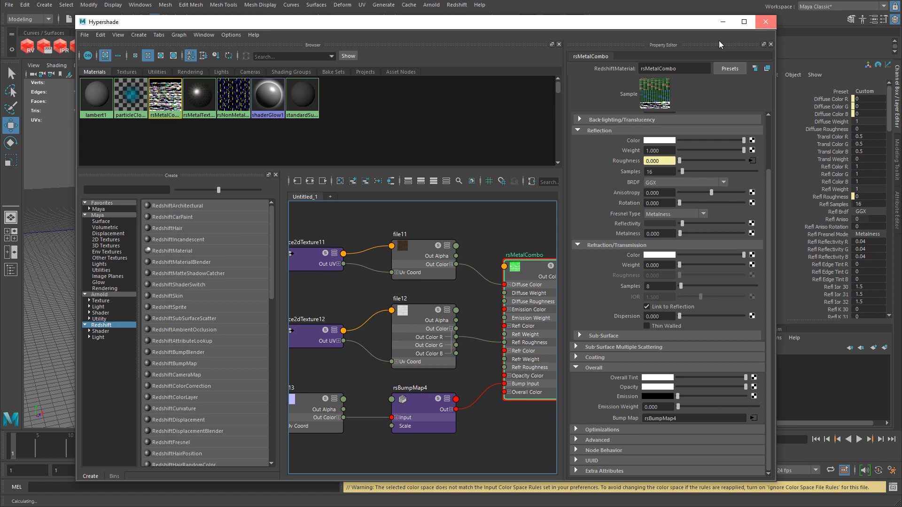
- Assign the existing rsMetalCombo material to both spheres and both planes, and run an interactive Redshift render framed close on the near sphere
{"action": "left_click", "coordinate": [765, 22]}
{"action": "left_click", "coordinate": [494, 211], "text": "shift"}
{"action": "left_click", "coordinate": [561, 237], "text": "shift"}
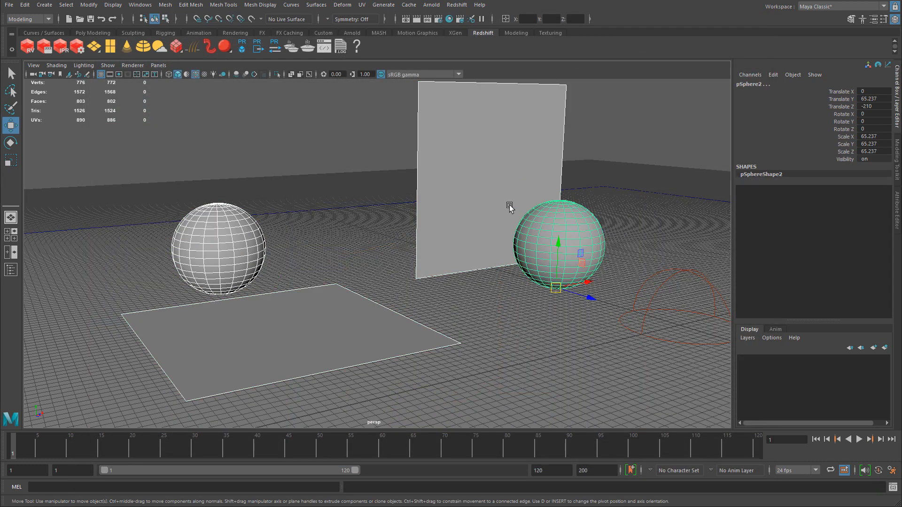
{"action": "right_click", "coordinate": [508, 119]}
{"action": "mouse_move", "coordinate": [513, 376]}
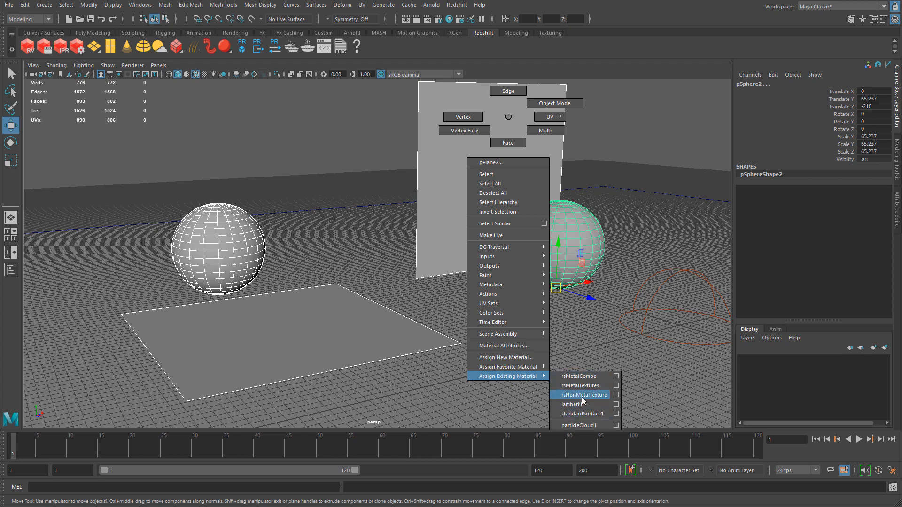
{"action": "left_click", "coordinate": [581, 376]}
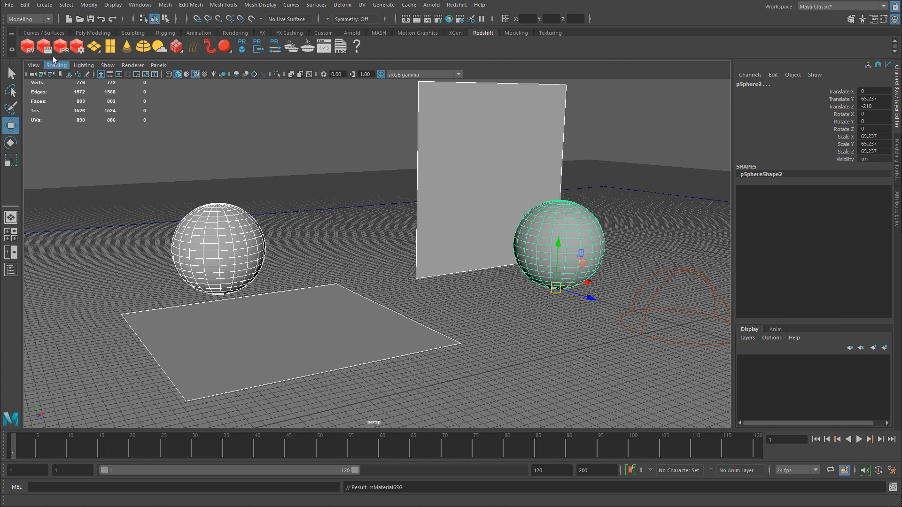
{"action": "left_click", "coordinate": [28, 47]}
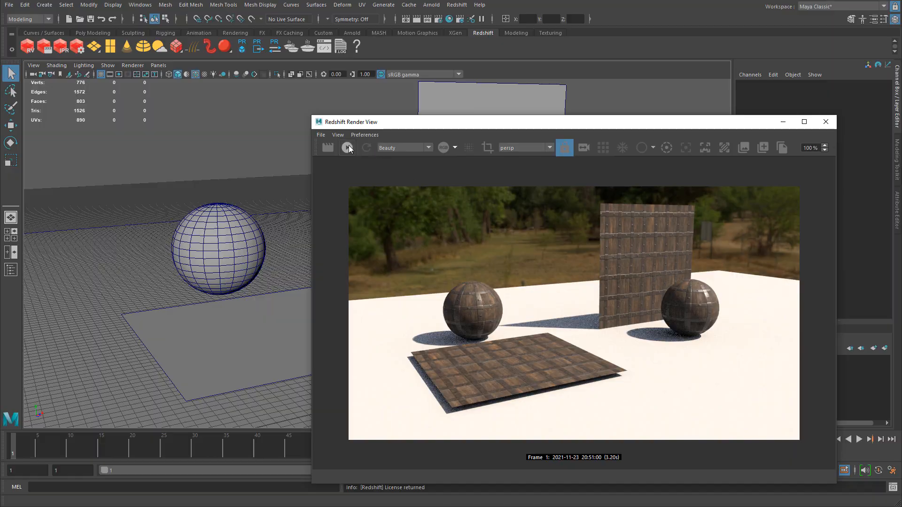
{"action": "left_click_drag", "start_coordinate": [212, 270], "coordinate": [111, 213], "text": "alt"}
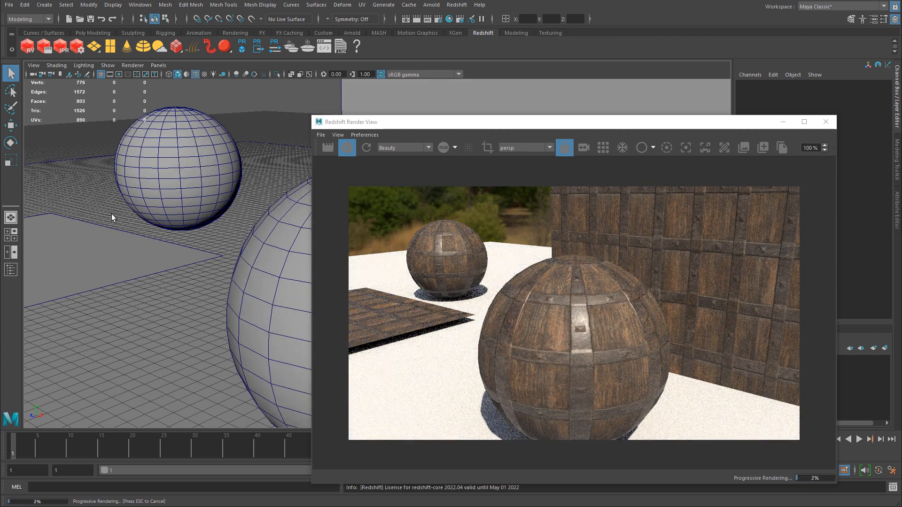
- Reopen the Hypershade and add a file texture to the reflection Metalness attribute of rsMetalCombo
{"action": "left_click", "coordinate": [450, 20]}
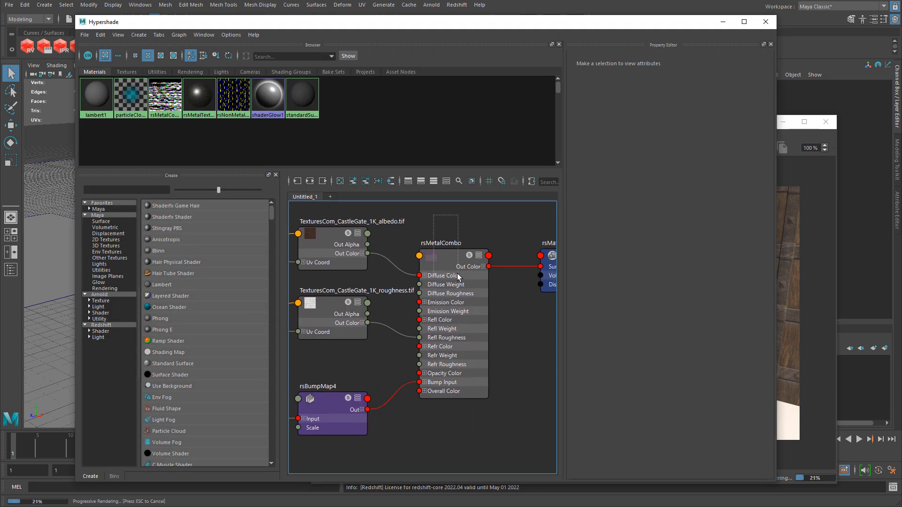
{"action": "left_click", "coordinate": [458, 277]}
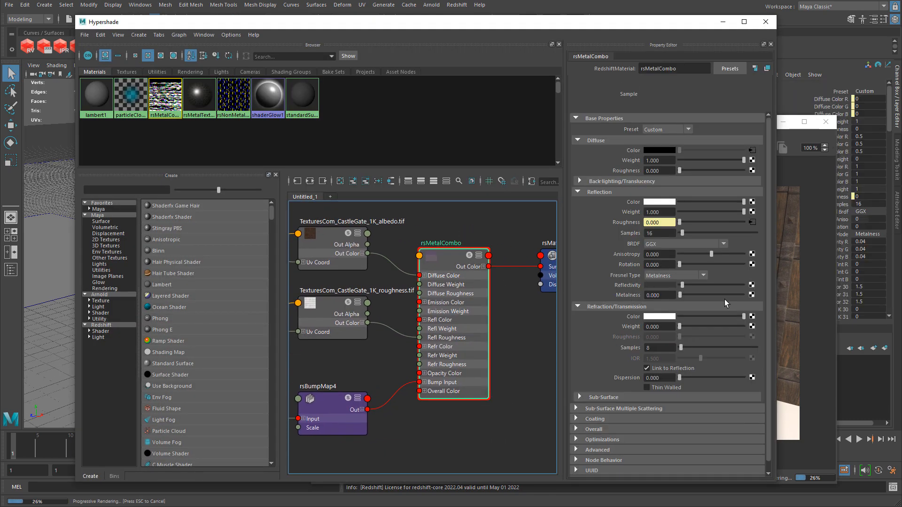
{"action": "left_click", "coordinate": [752, 294]}
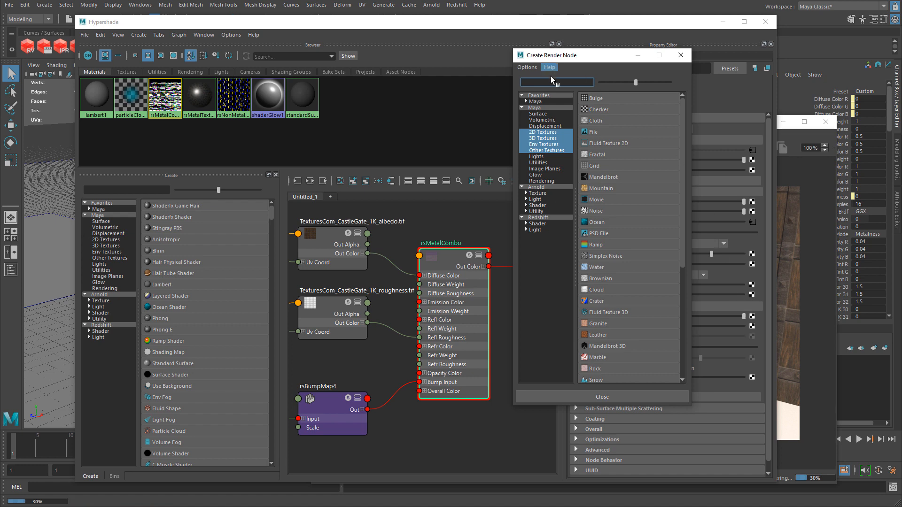
{"action": "left_click", "coordinate": [592, 133]}
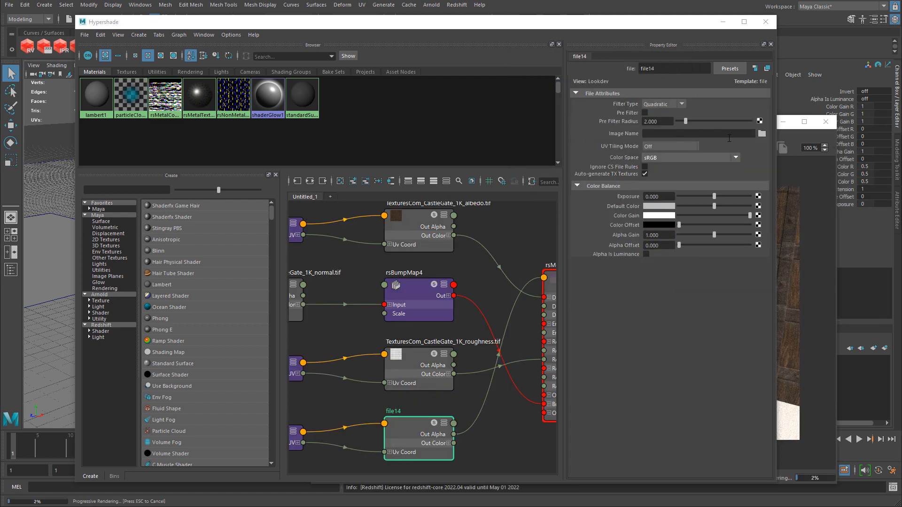
- Load TexturesCom_CastleGate_1K_metallic.tif into the metalness file texture and set its color space to Raw
{"action": "left_click", "coordinate": [762, 134]}
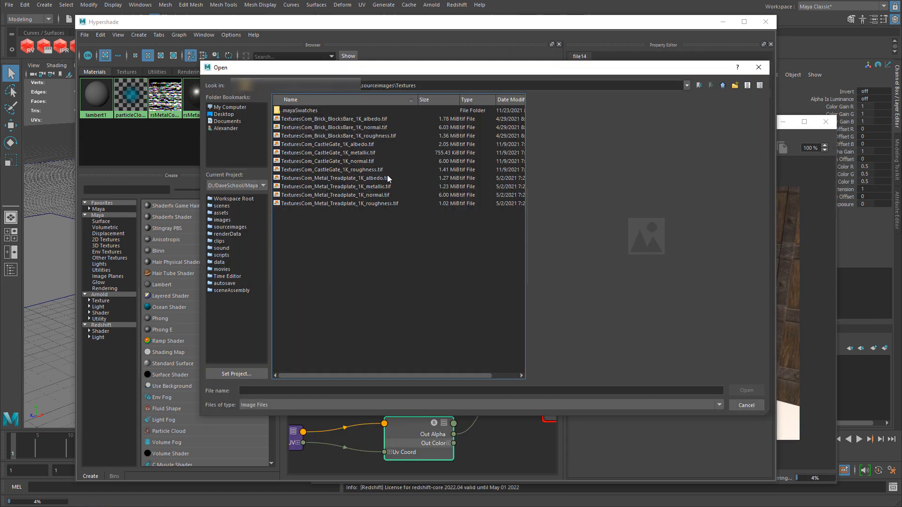
{"action": "left_click", "coordinate": [361, 152]}
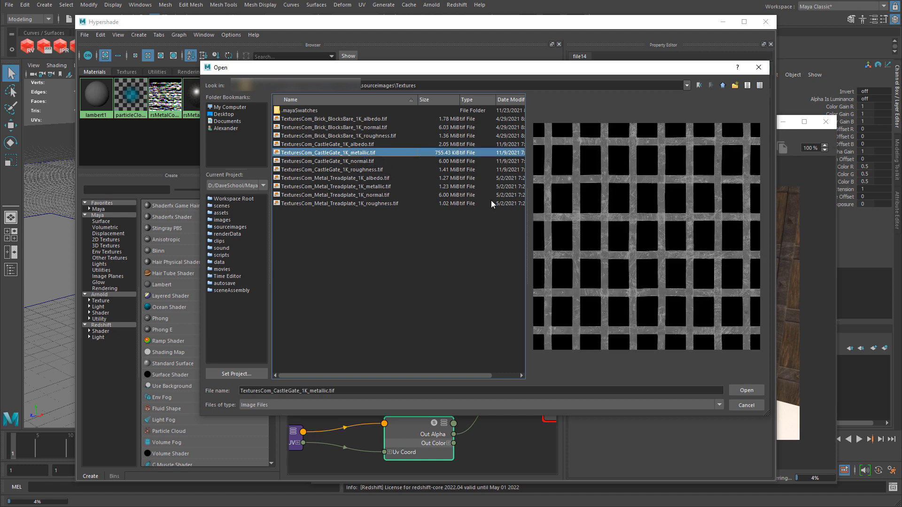
{"action": "left_click", "coordinate": [747, 391]}
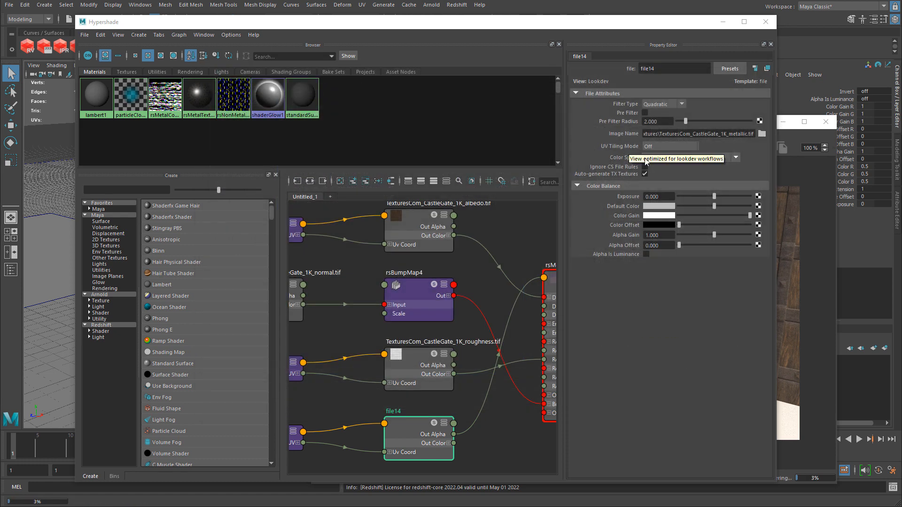
{"action": "left_click", "coordinate": [657, 157]}
{"action": "left_click", "coordinate": [662, 168]}
- Replace the metallic file's alpha link by connecting its Out Color R to Refl Metalness on rsMetalCombo
{"action": "middle_click_drag", "start_coordinate": [490, 242], "coordinate": [429, 199], "text": "alt"}
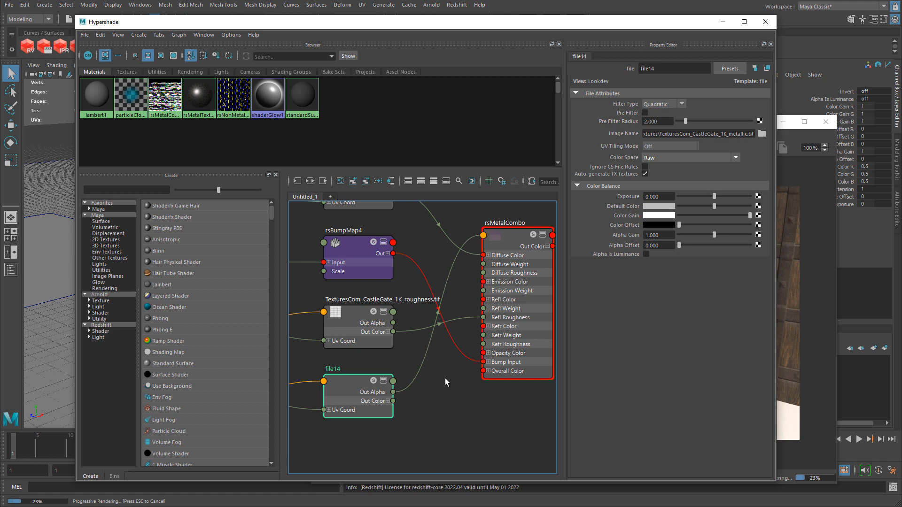
{"action": "left_click", "coordinate": [508, 236]}
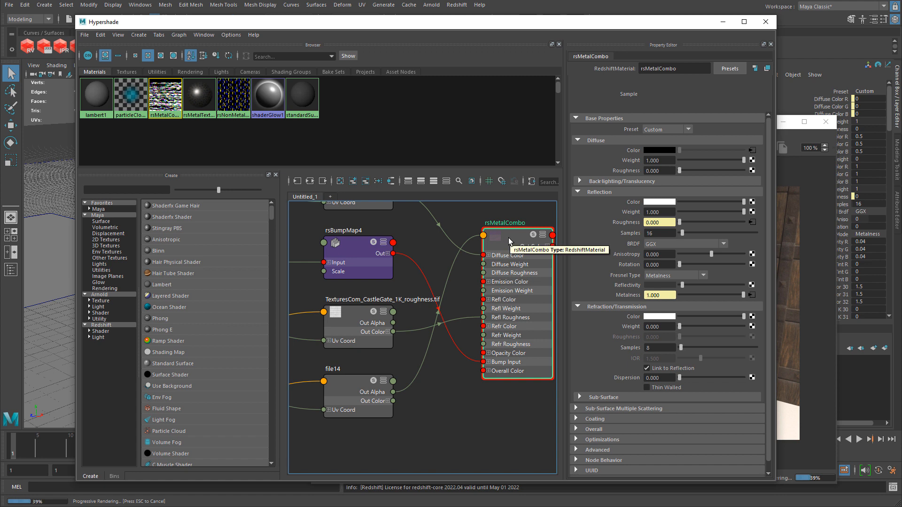
{"action": "key", "text": "2"}
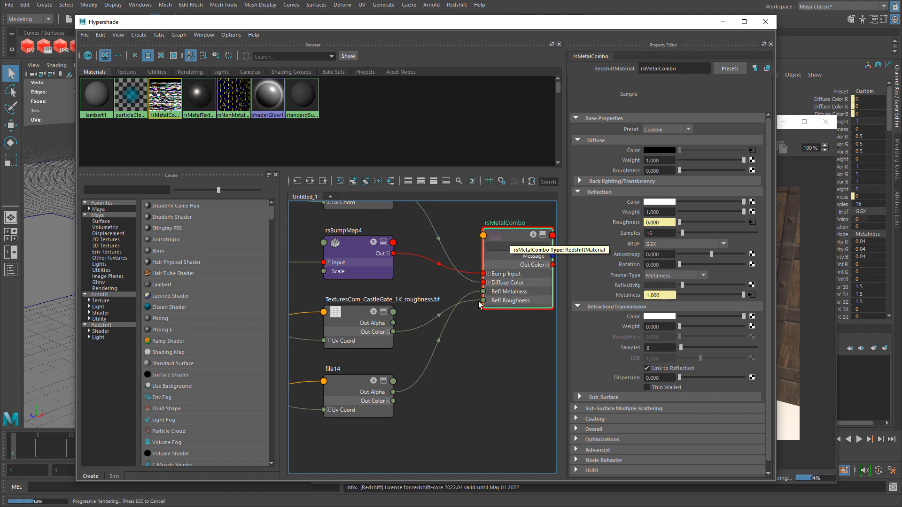
{"action": "left_click", "coordinate": [387, 401]}
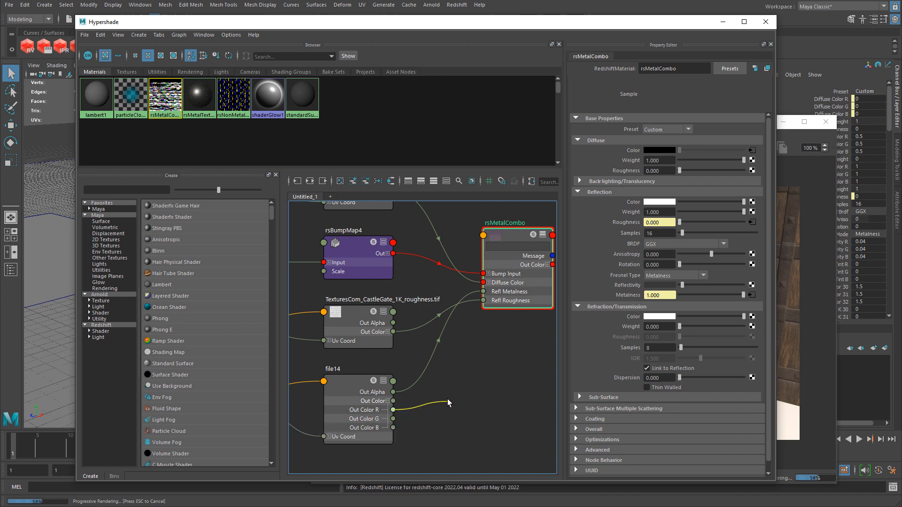
{"action": "left_click_drag", "start_coordinate": [447, 399], "coordinate": [482, 293]}
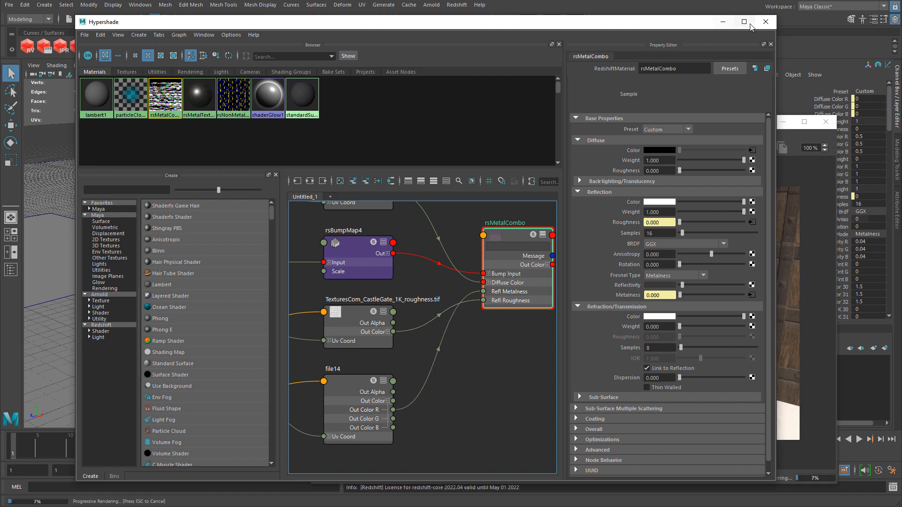
- Close the Hypershade and examine the wood and metal reflections on the spheres and planes from several angles in the interactive render
{"action": "left_click", "coordinate": [765, 23]}
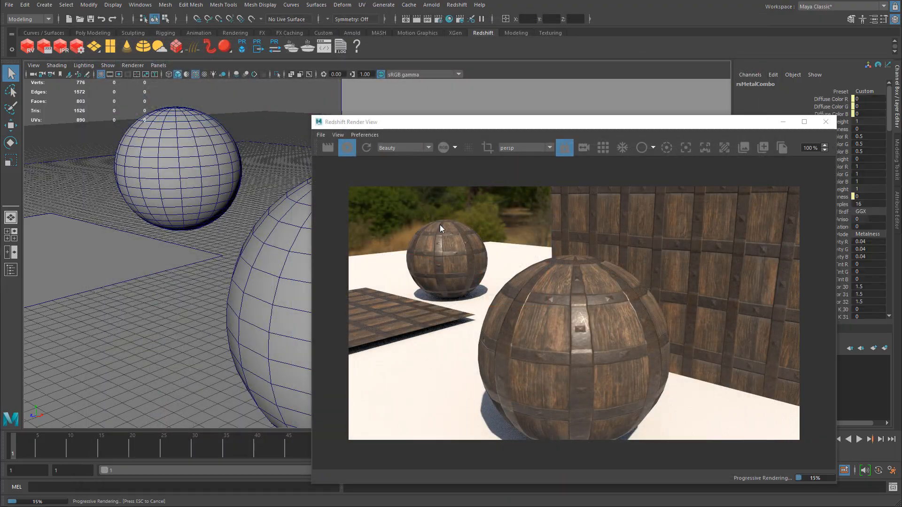
{"action": "left_click_drag", "start_coordinate": [276, 203], "coordinate": [262, 201], "text": "alt"}
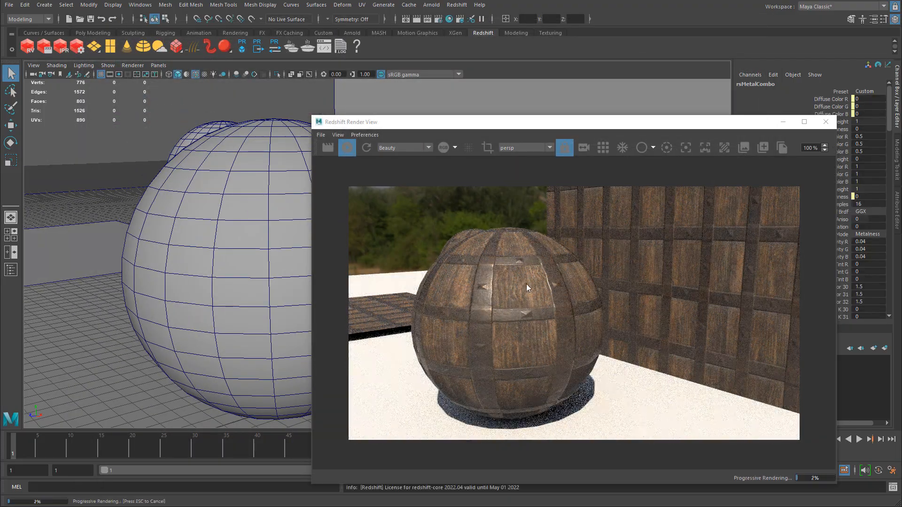
{"action": "left_click_drag", "start_coordinate": [235, 241], "coordinate": [235, 245], "text": "alt"}
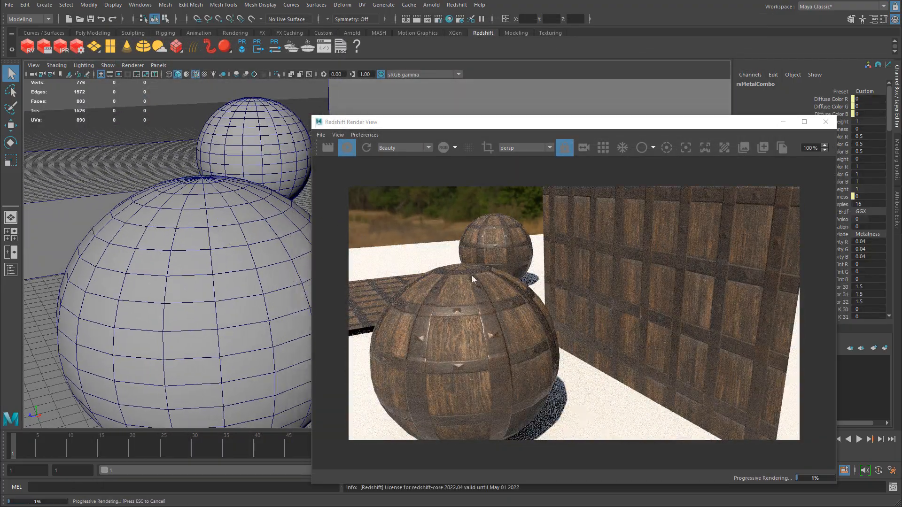
{"action": "left_click_drag", "start_coordinate": [245, 297], "coordinate": [267, 172], "text": "alt"}
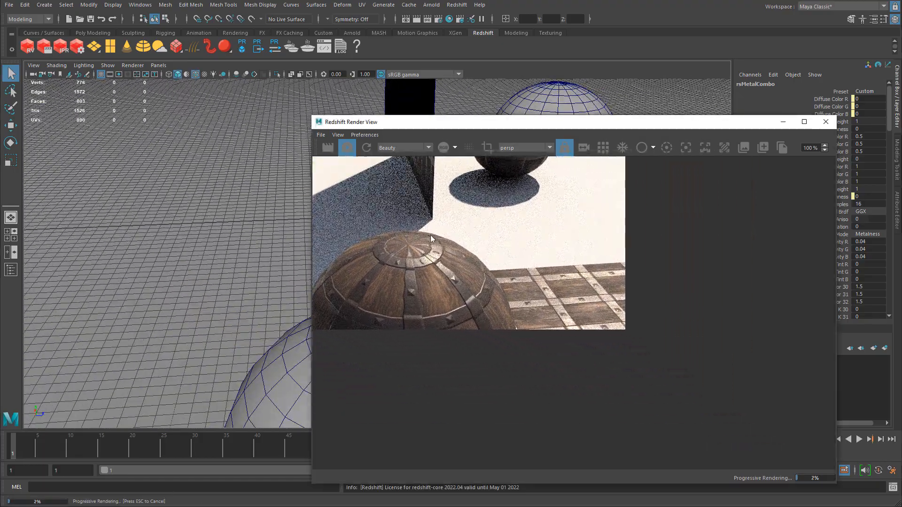
{"action": "left_click_drag", "start_coordinate": [482, 257], "coordinate": [630, 360]}
{"action": "left_click_drag", "start_coordinate": [190, 216], "coordinate": [115, 128], "text": "alt"}
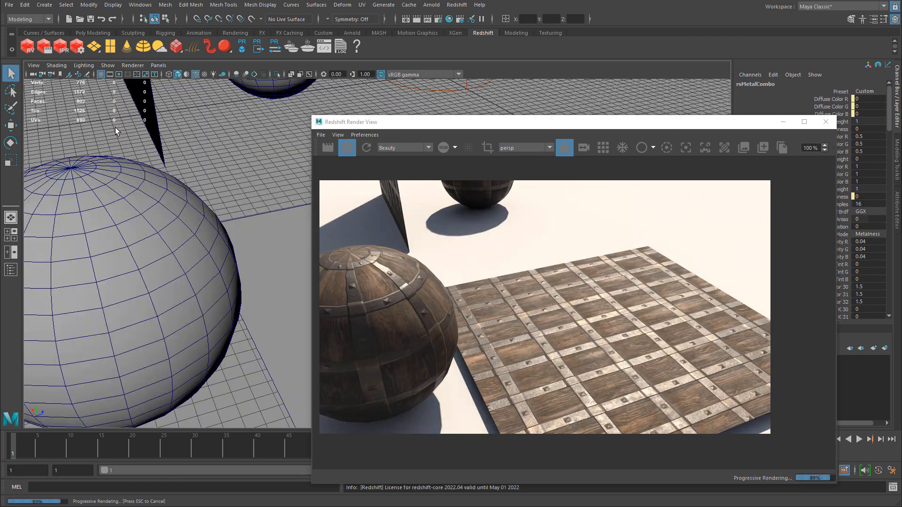